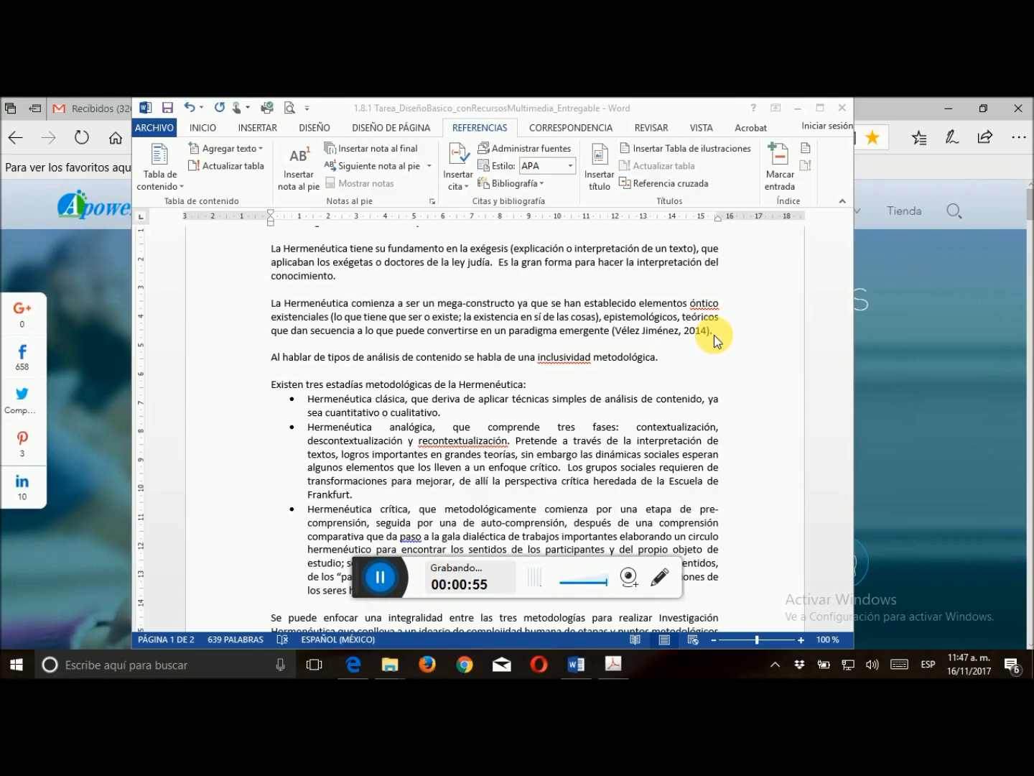
# Examine the APA citation and bibliography preview of the source already cited in the document, using the source manager
pyautogui.click(539, 158)
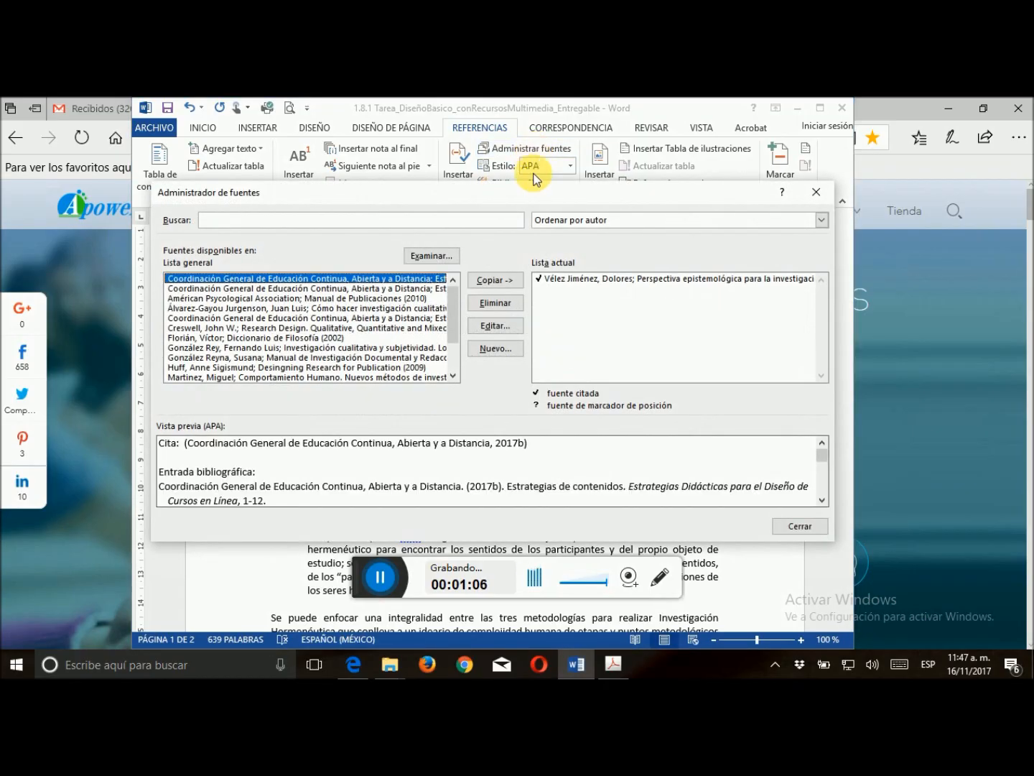
pyautogui.click(566, 281)
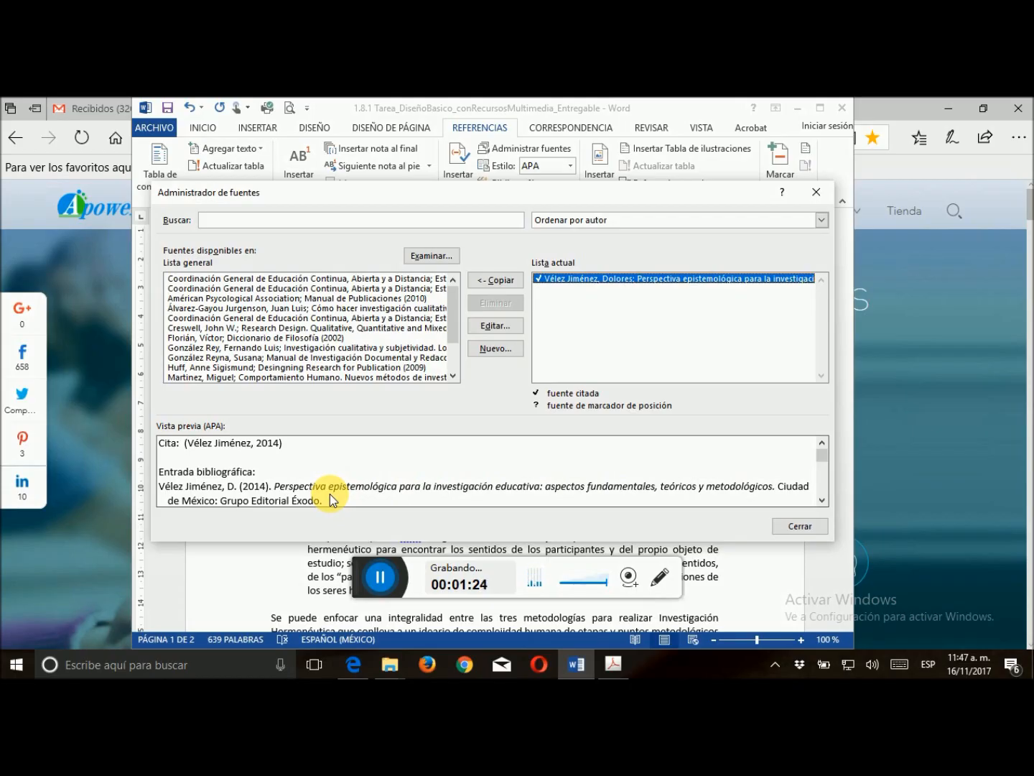
pyautogui.click(791, 527)
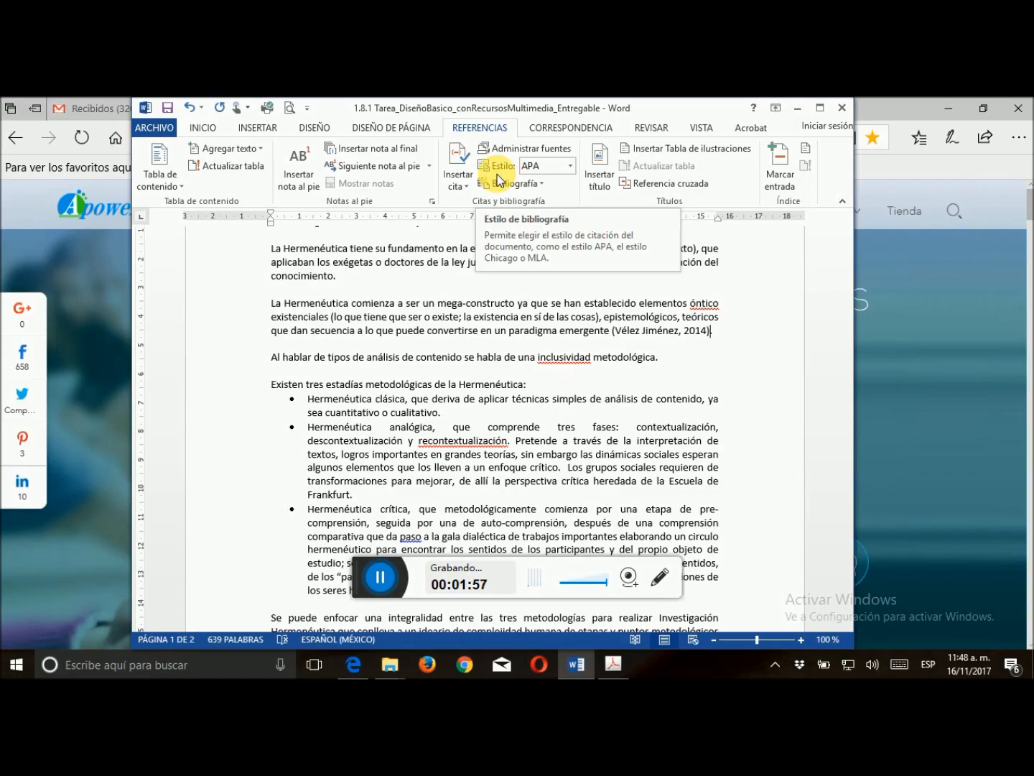
# Choose APA, Sexta edición, as the document's bibliography style
pyautogui.click(571, 170)
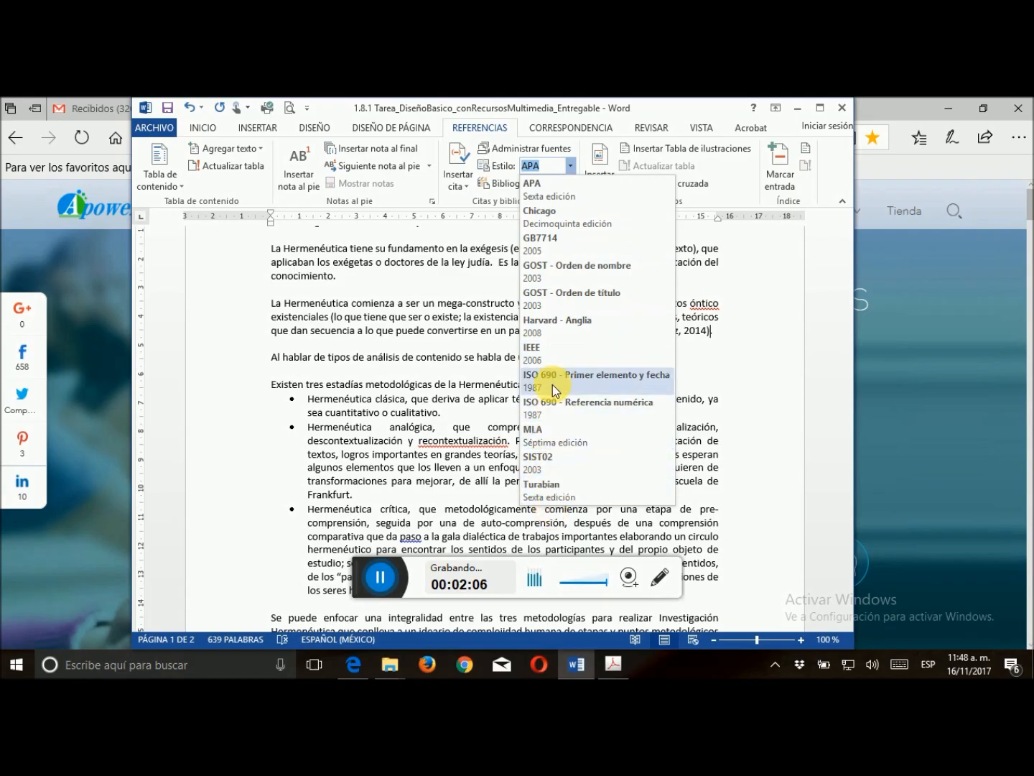
pyautogui.click(566, 191)
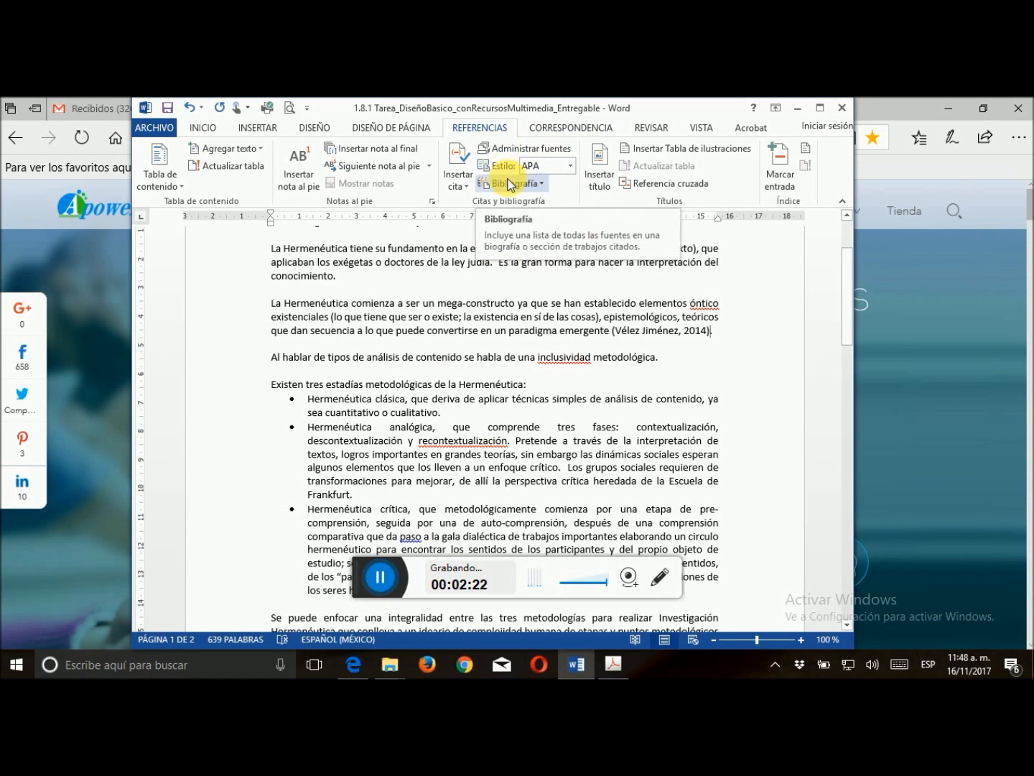
# Copy Manual de Publicaciones (2010), Cómo hacer investigación cualitativa and Diccionario de Filosofía (2002) from the general source list to the document's current list
pyautogui.click(534, 149)
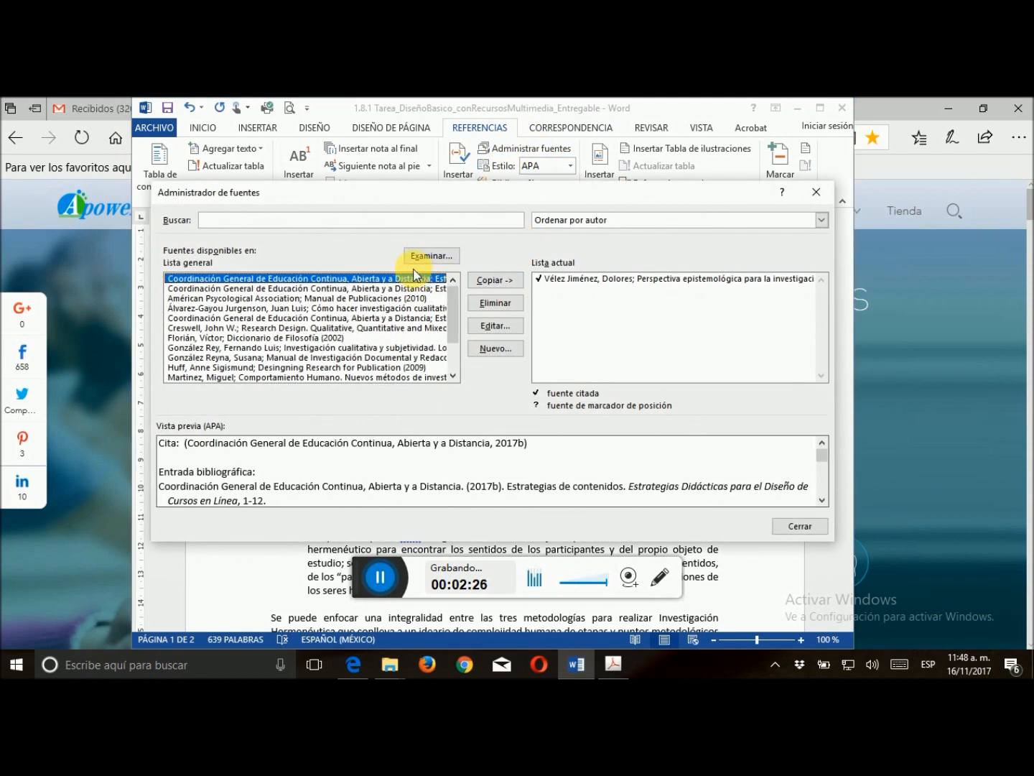
pyautogui.moveTo(453, 314)
pyautogui.mouseDown()
pyautogui.moveTo(452, 357)
pyautogui.moveTo(461, 301)
pyautogui.mouseUp()
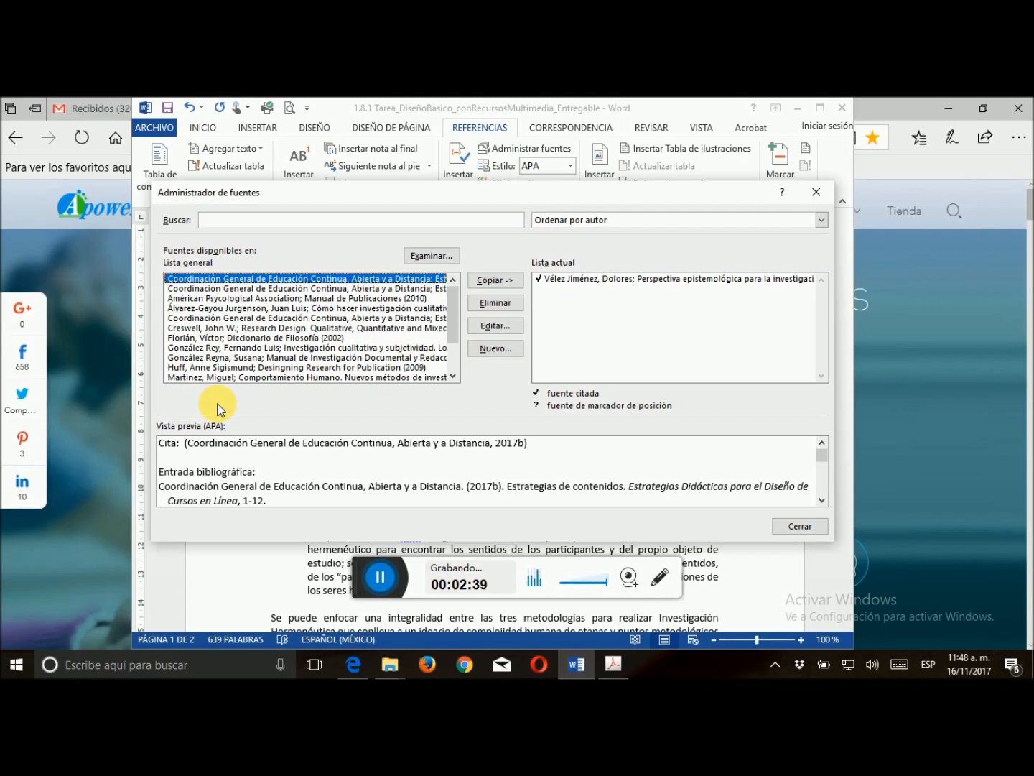
pyautogui.click(194, 299)
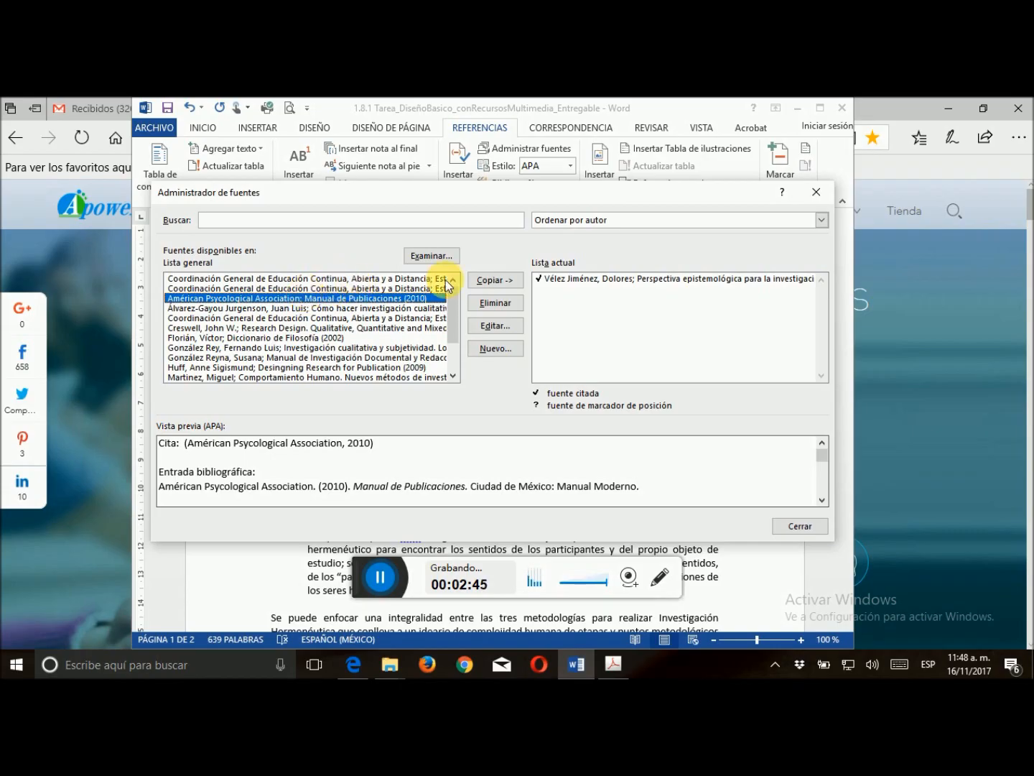
pyautogui.click(483, 283)
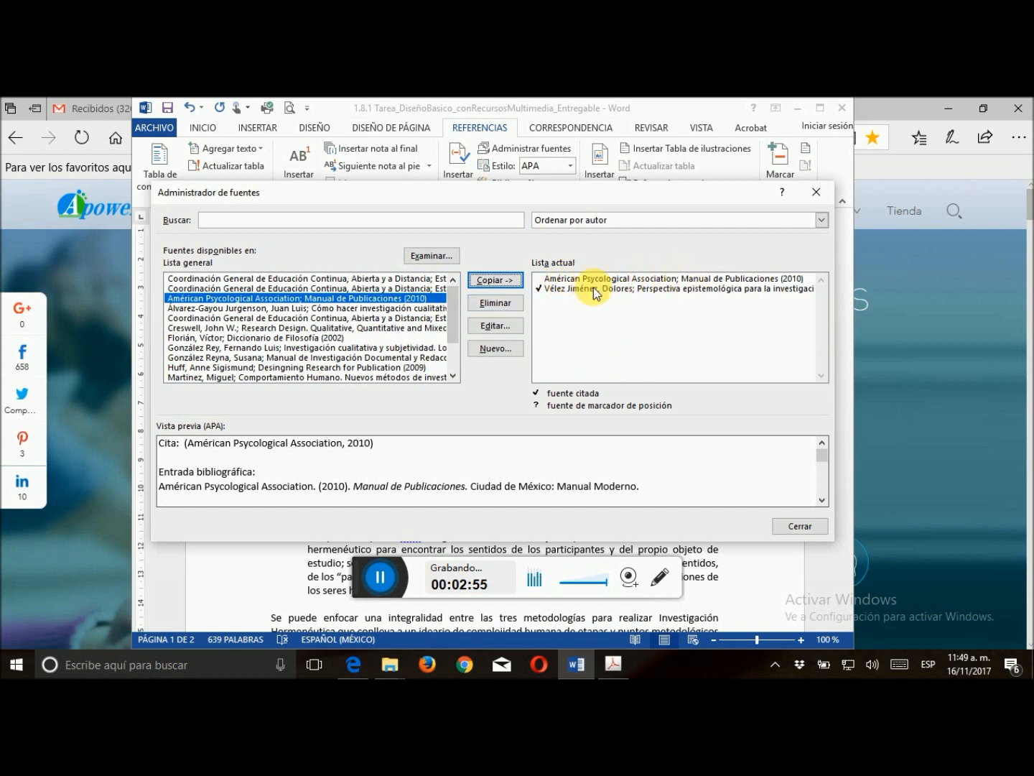
pyautogui.click(249, 307)
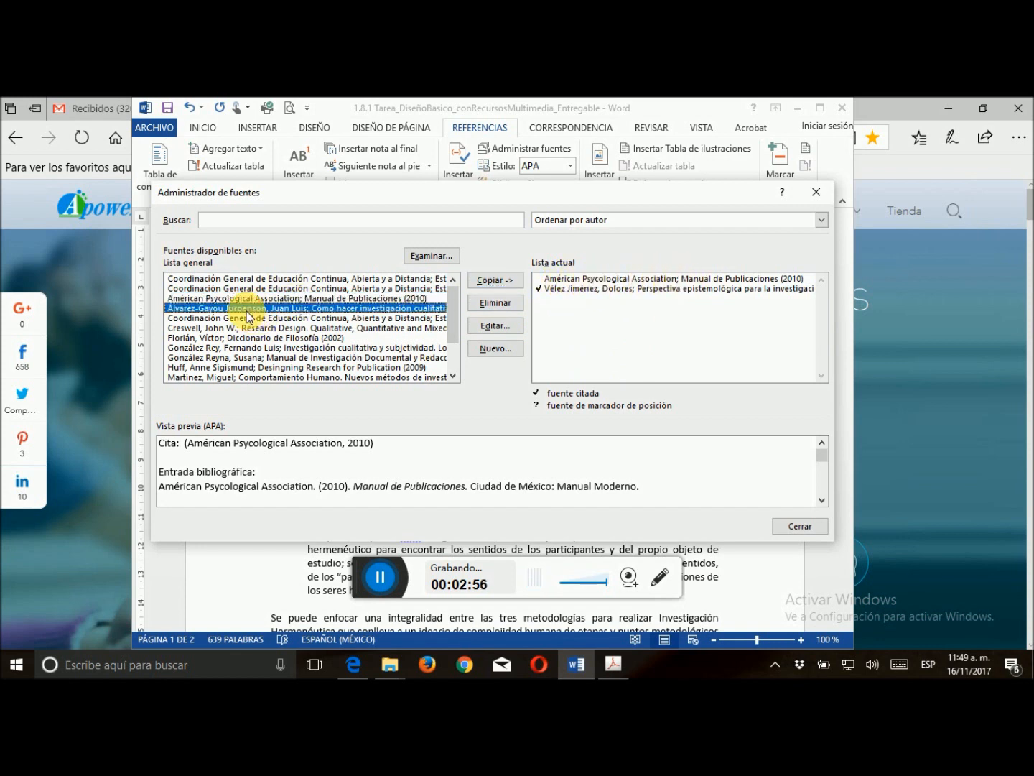
pyautogui.click(504, 280)
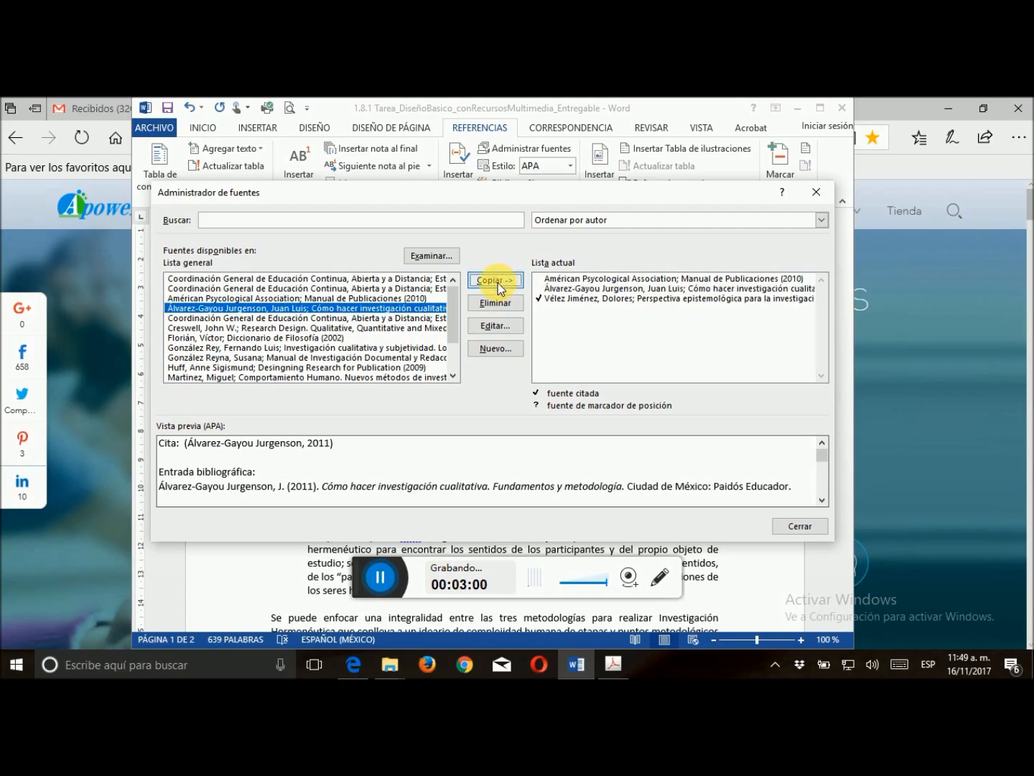
pyautogui.click(185, 339)
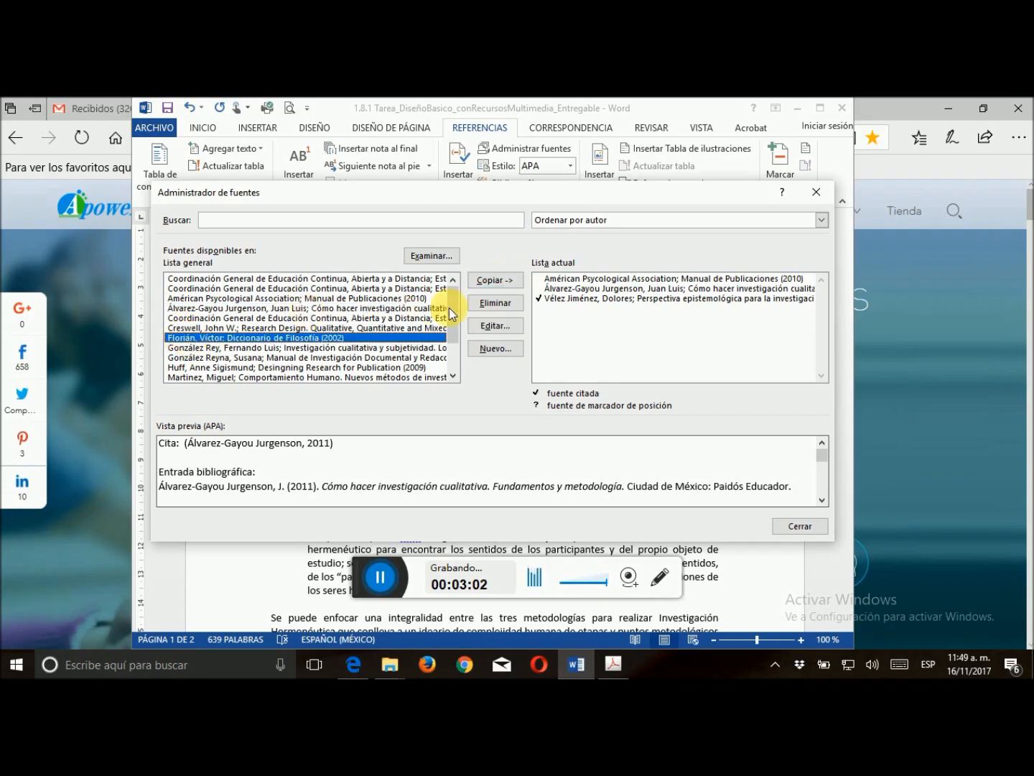
pyautogui.click(497, 281)
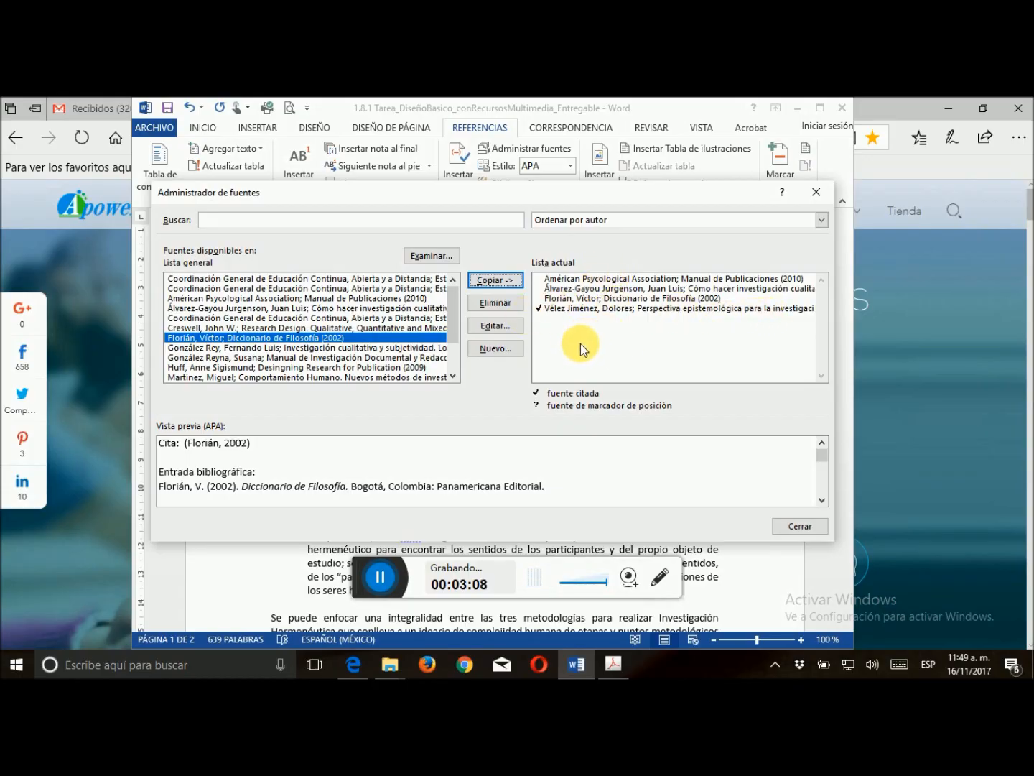
# Start a new bibliographic source in the source manager with Libro as its source type
pyautogui.click(498, 349)
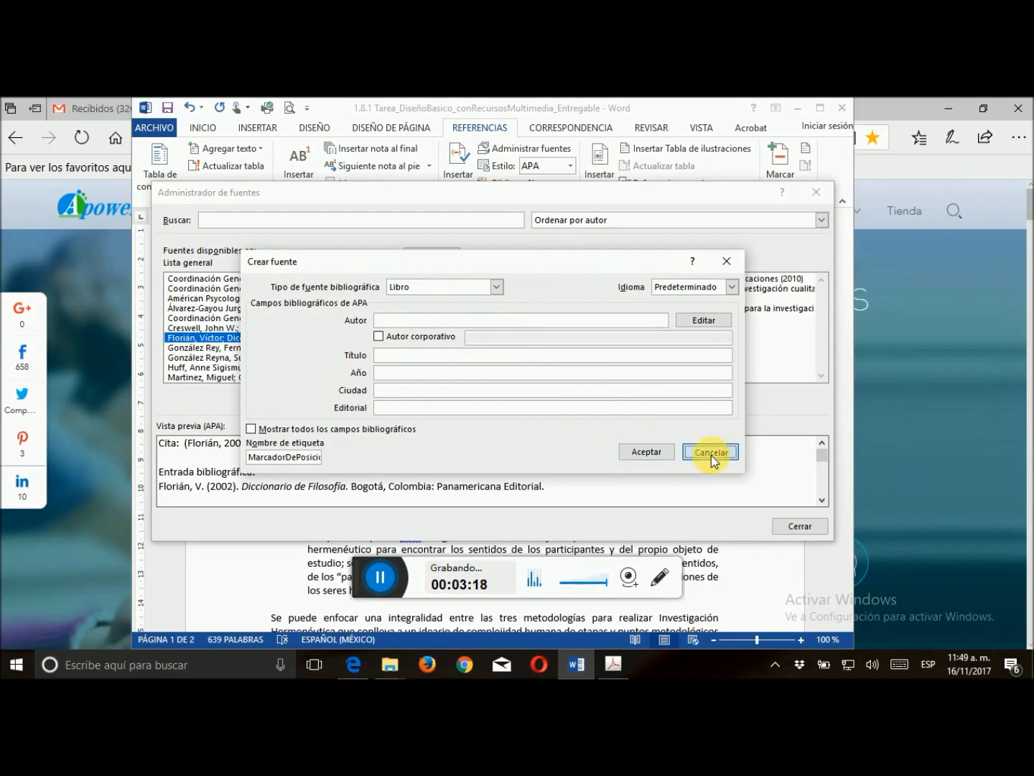
pyautogui.click(711, 453)
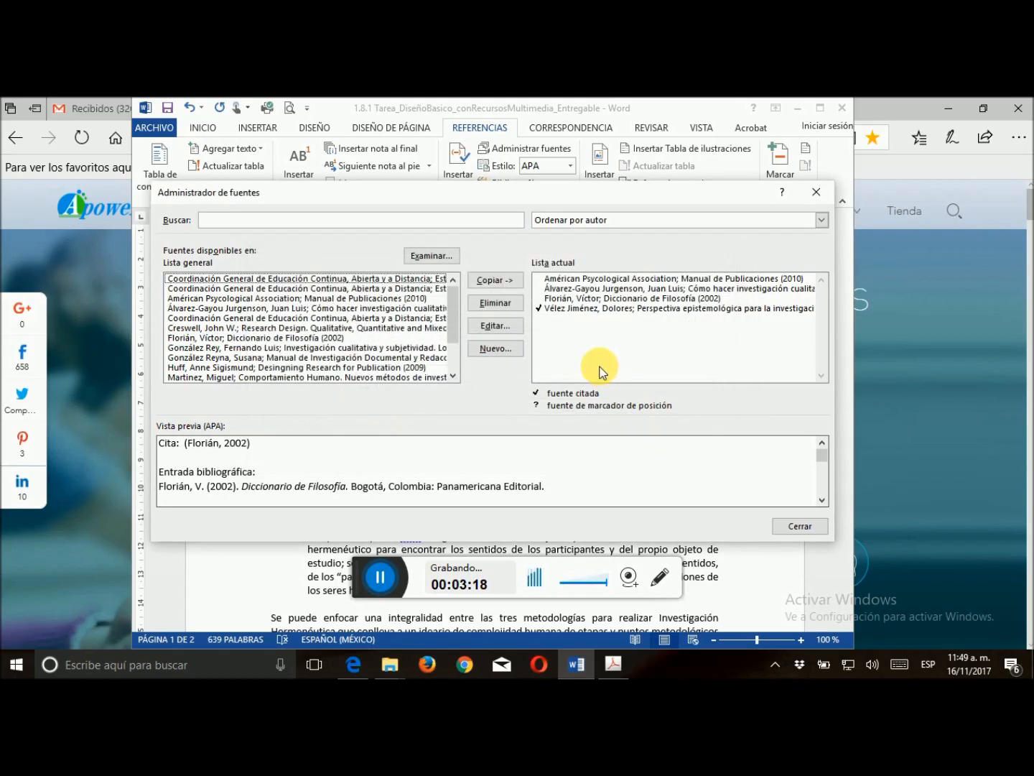
pyautogui.click(502, 350)
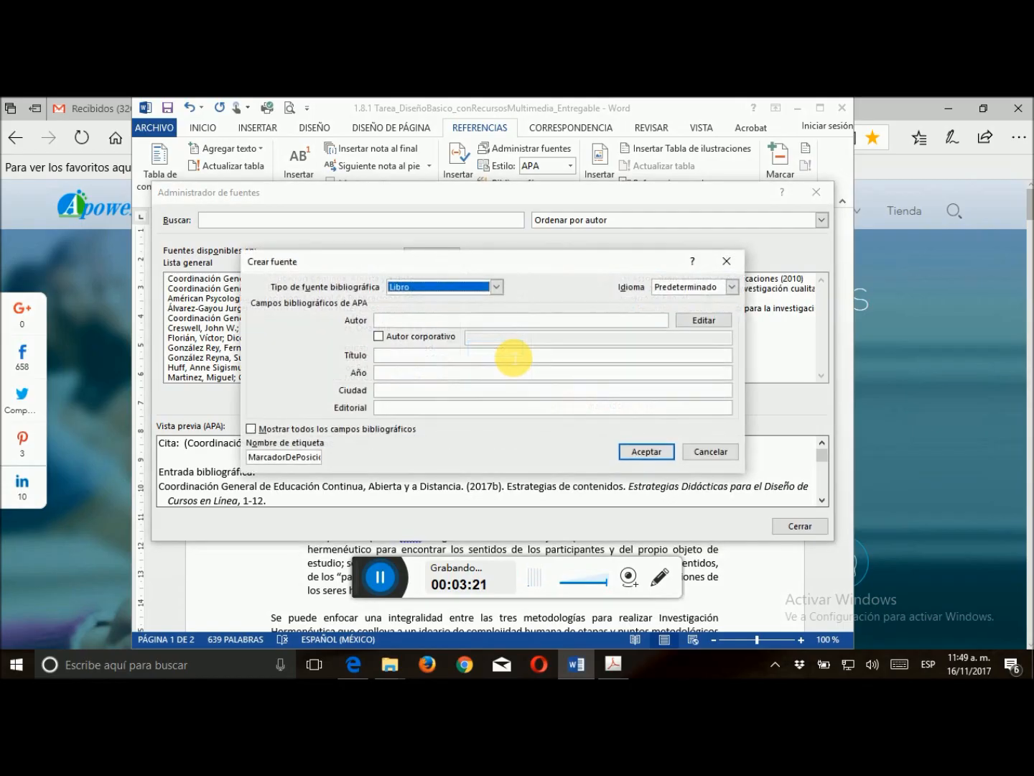
pyautogui.click(496, 288)
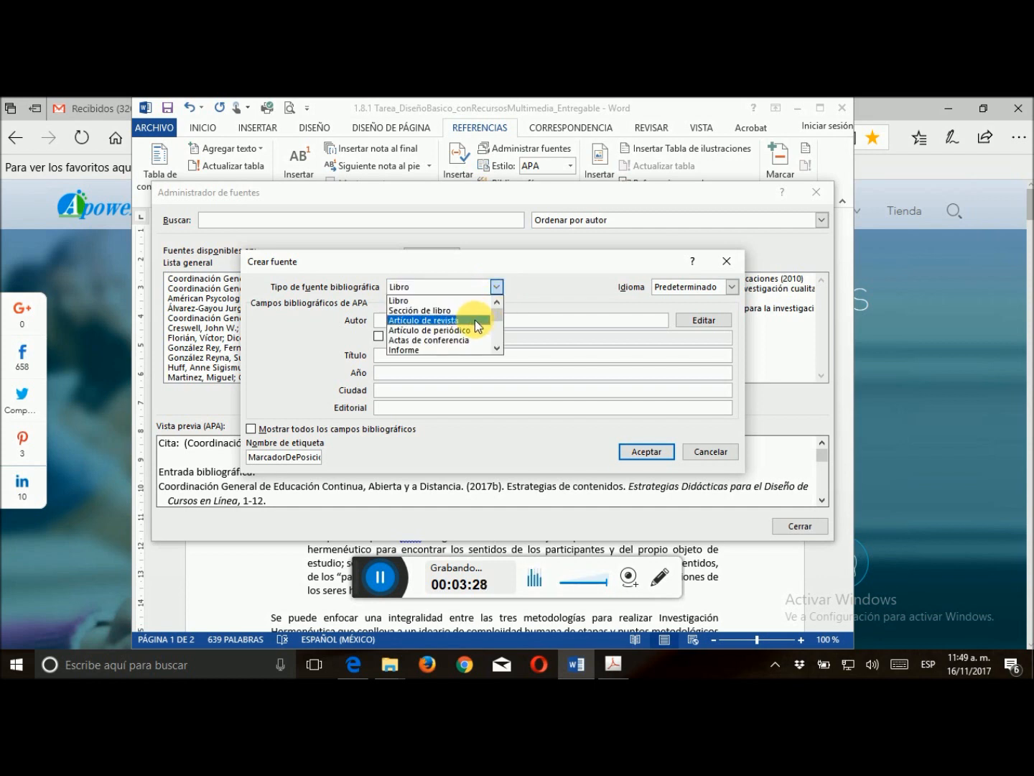
pyautogui.click(496, 349)
pyautogui.click(496, 350)
pyautogui.click(496, 350)
pyautogui.click(496, 350)
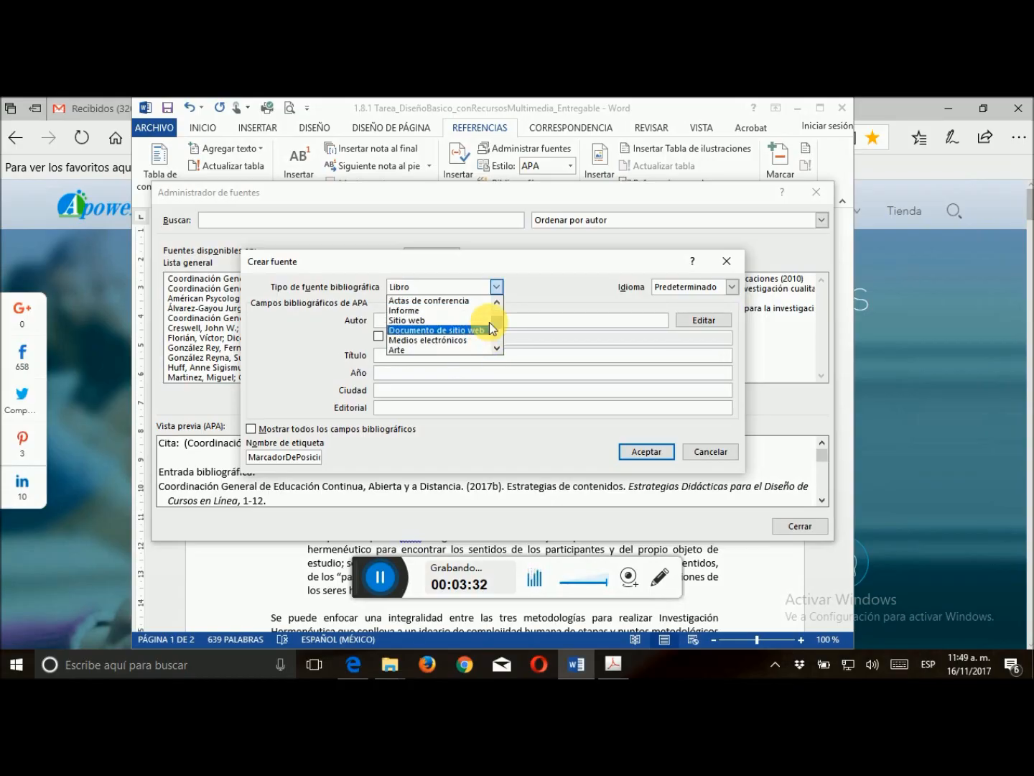
pyautogui.click(500, 306)
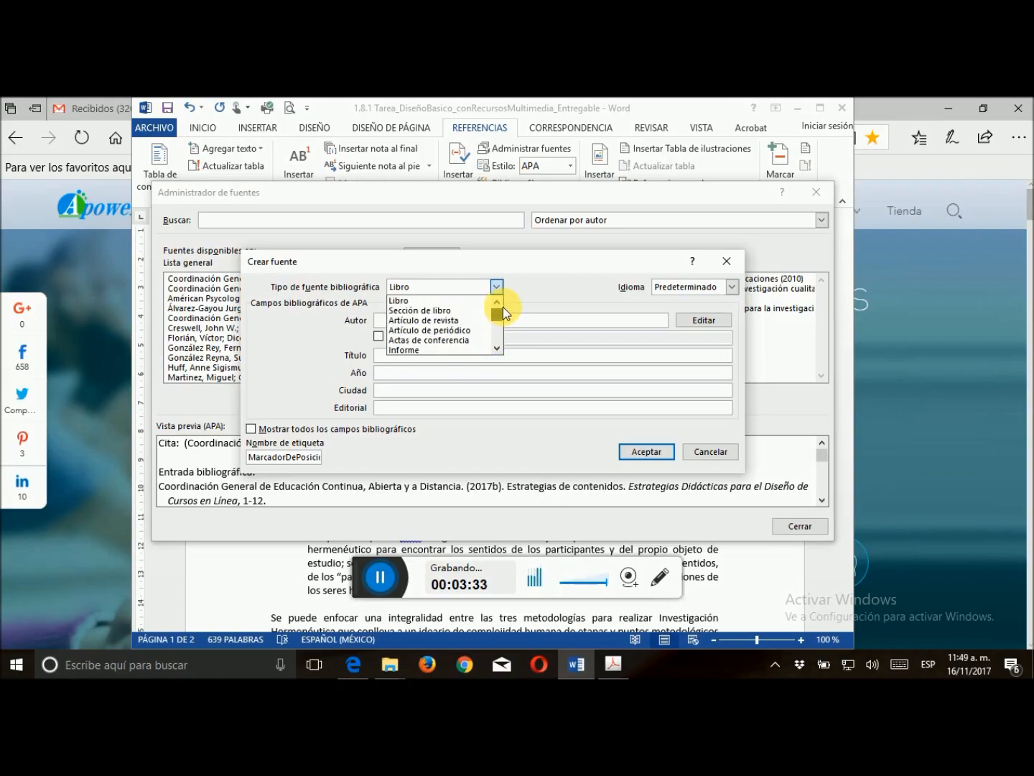
pyautogui.click(431, 302)
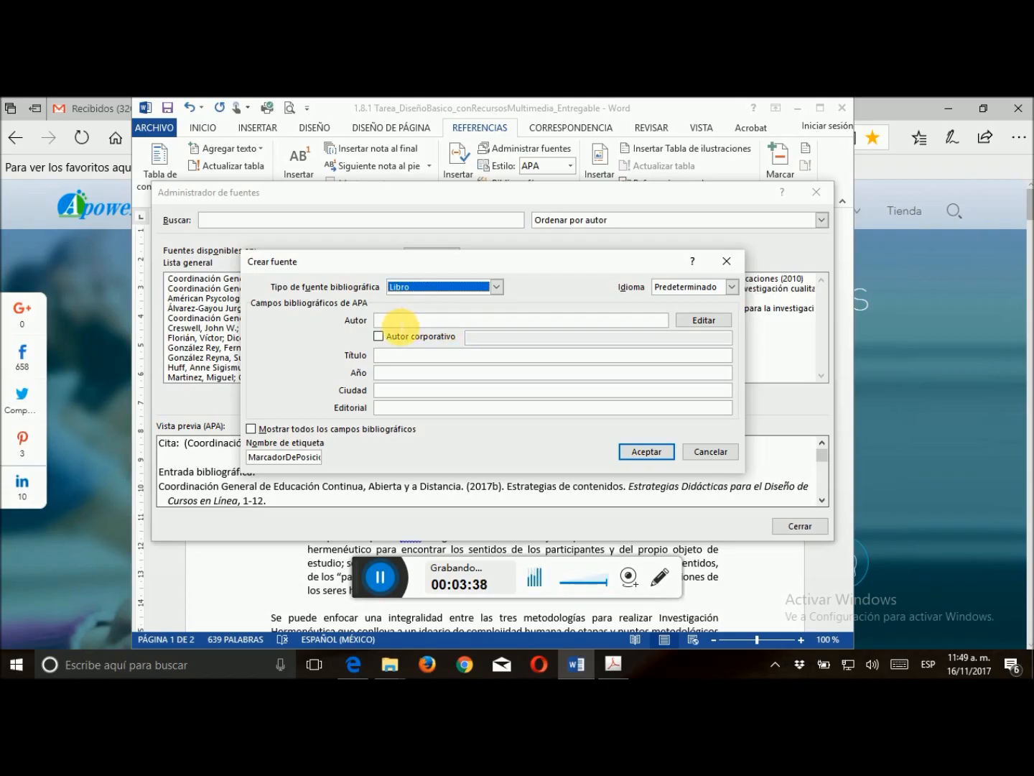
# Add the first author to the new book source, entering the surname, first name and middle initial
pyautogui.click(401, 323)
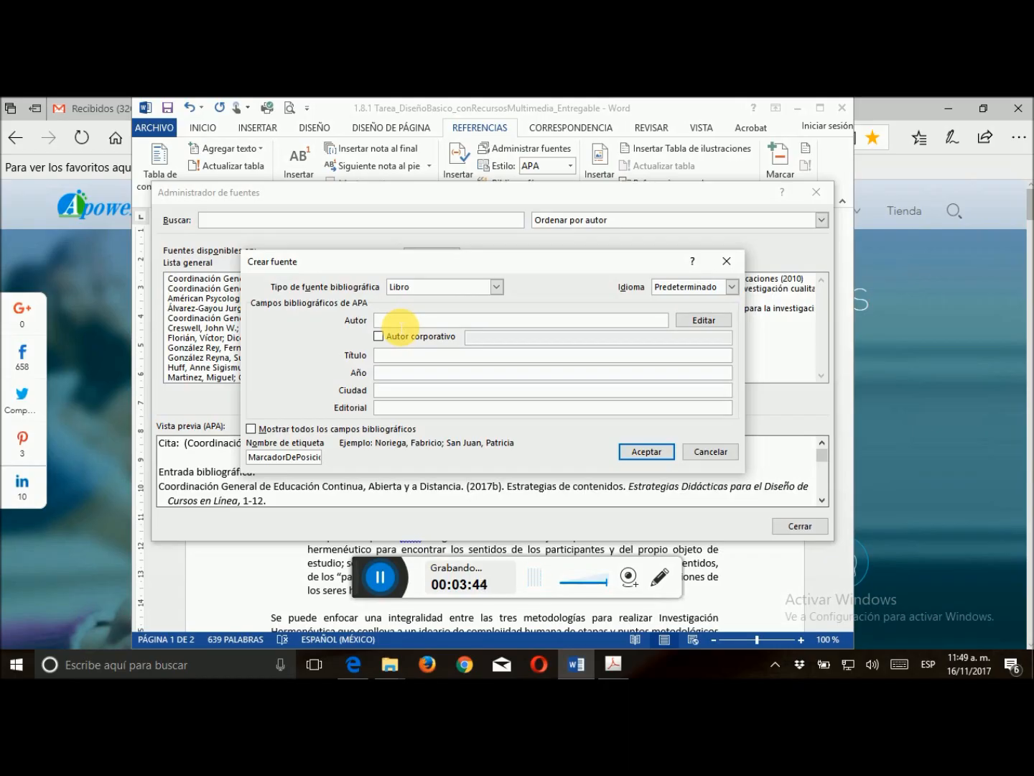
pyautogui.click(714, 320)
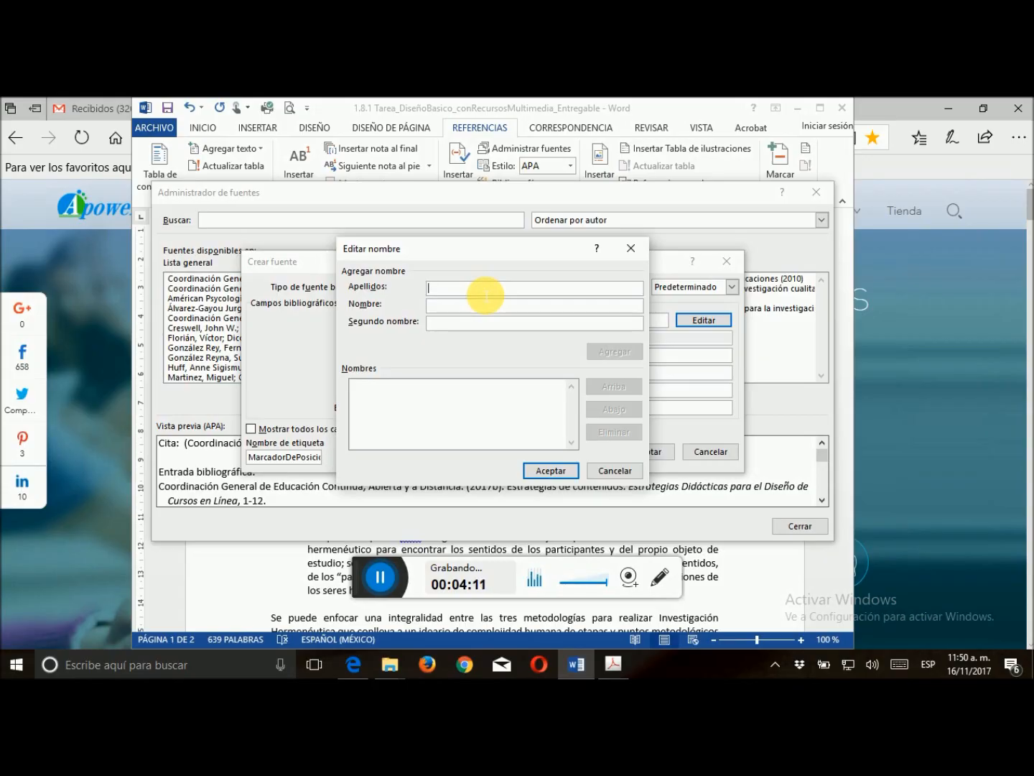
pyautogui.write('Philips')
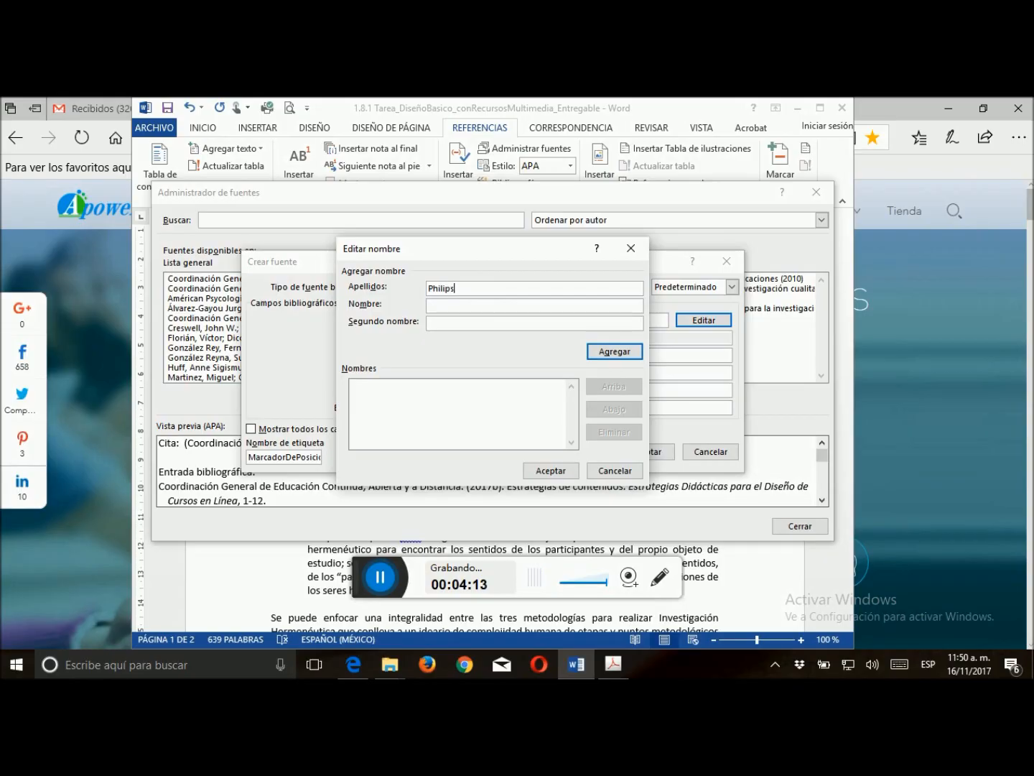
pyautogui.click(483, 310)
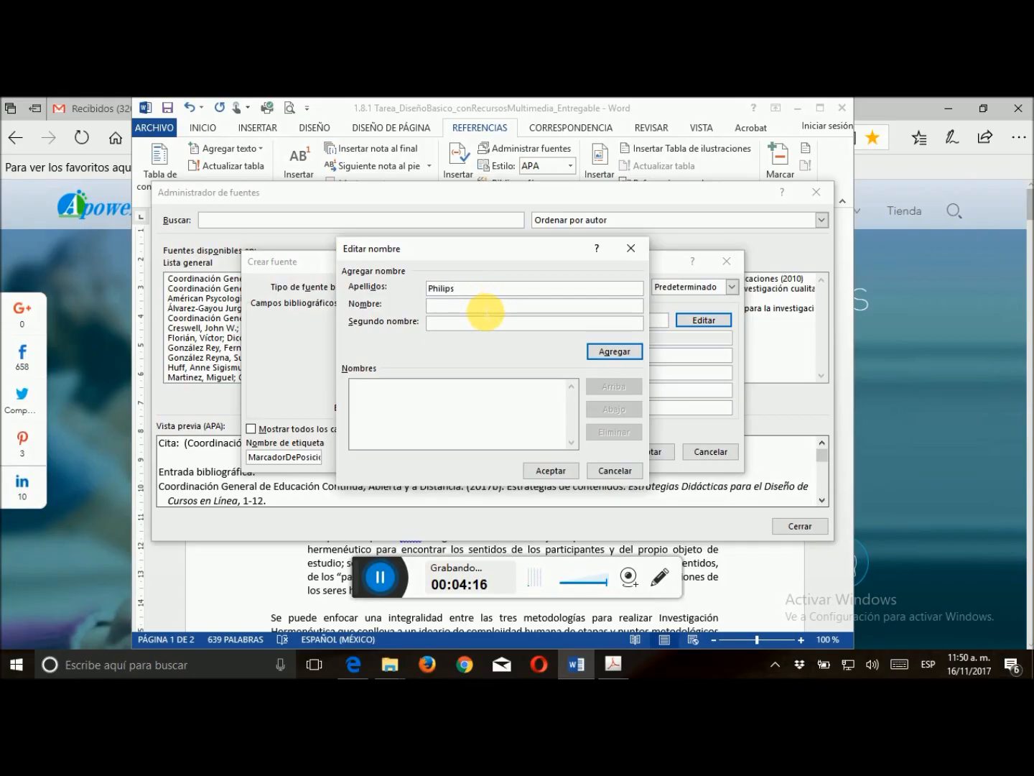
pyautogui.write('Estelle M.')
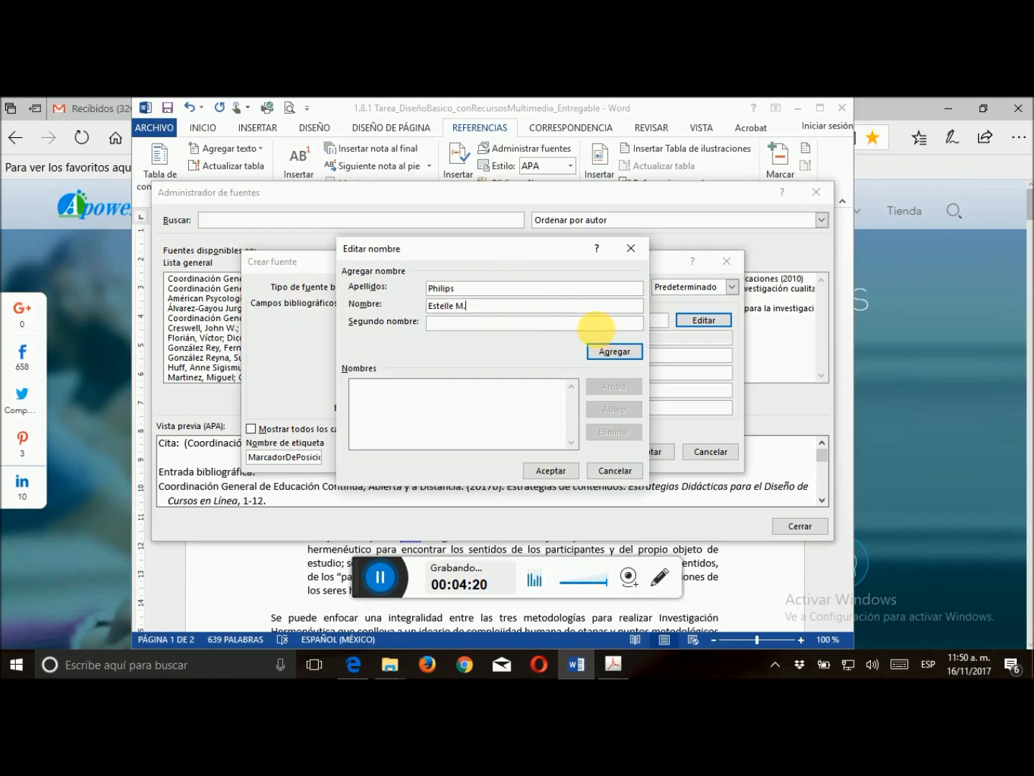
pyautogui.click(631, 359)
# Add the second author's surname, first name and middle initial, and accept the author list for the book source
pyautogui.click(495, 291)
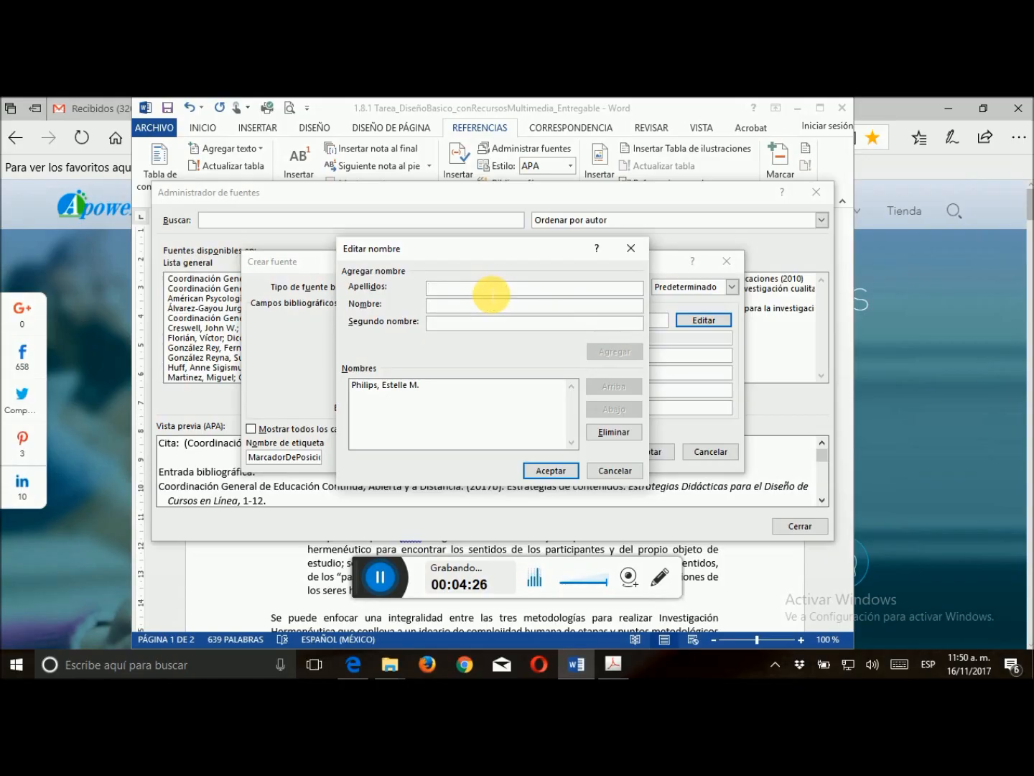
pyautogui.write('Dere')
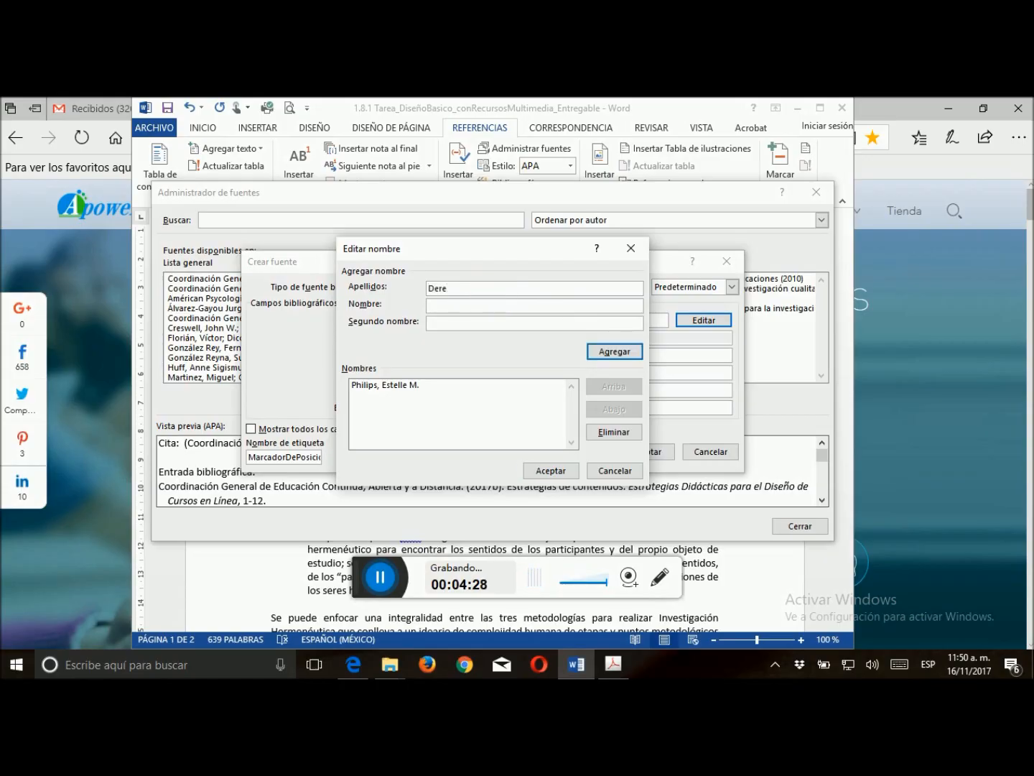
pyautogui.press('BackSpace')
pyautogui.press('BackSpace')
pyautogui.press('BackSpace')
pyautogui.press('BackSpace')
pyautogui.press('BackSpace')
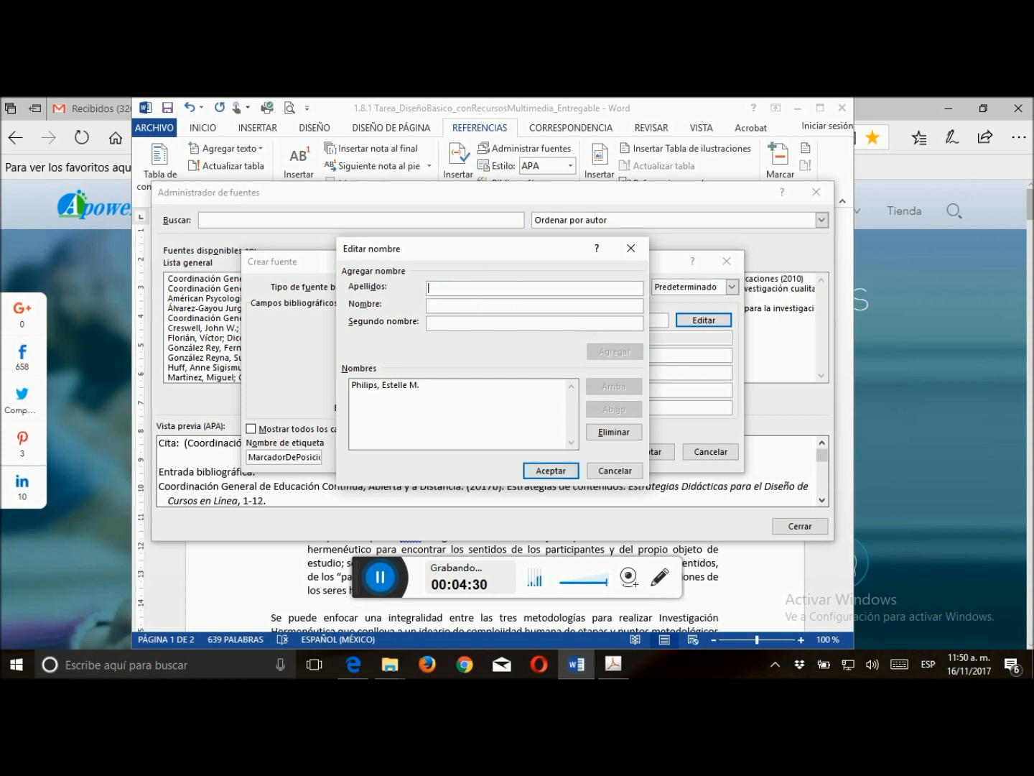
pyautogui.write('Pugh')
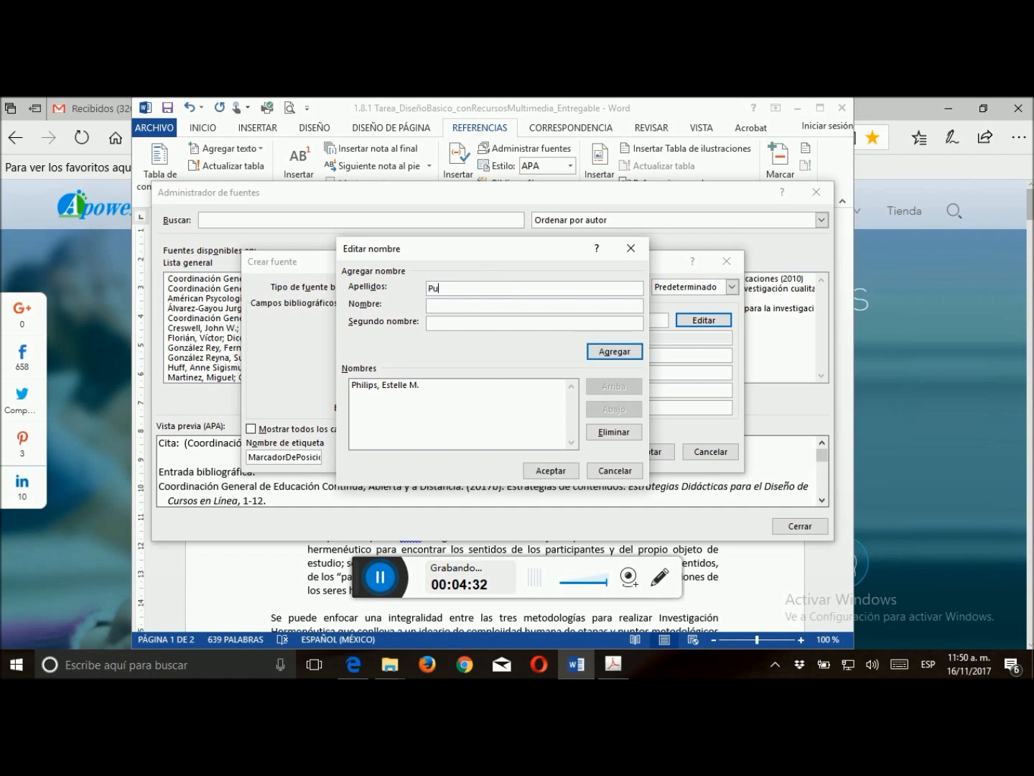
pyautogui.click(474, 307)
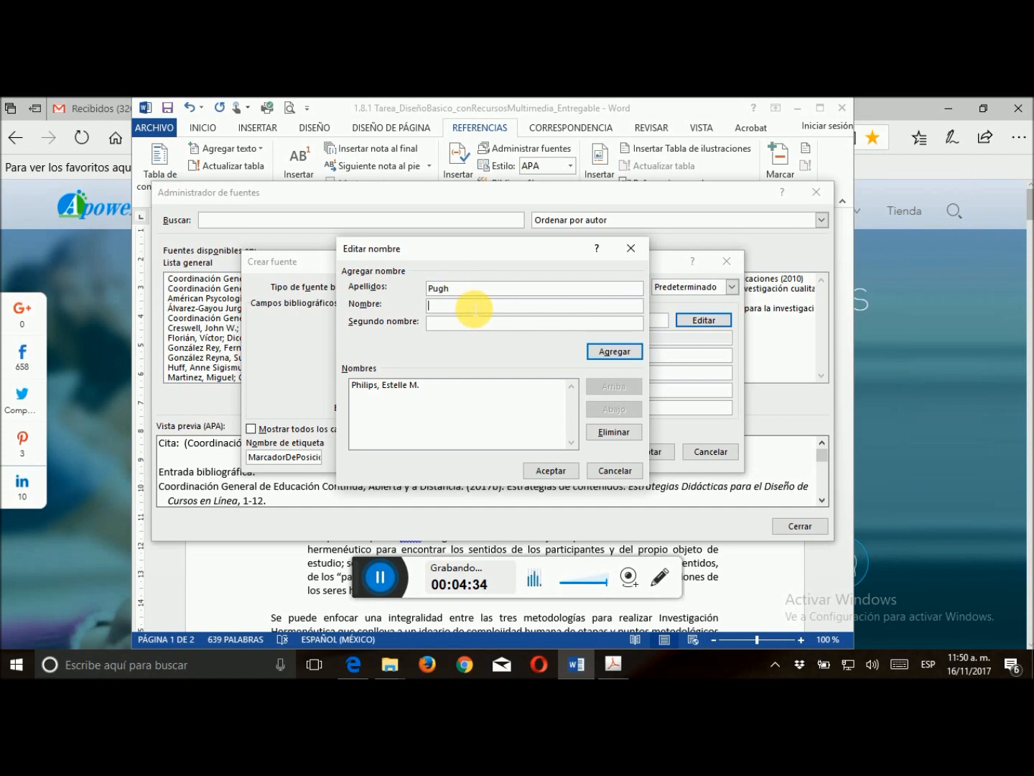
pyautogui.write('Derek S.')
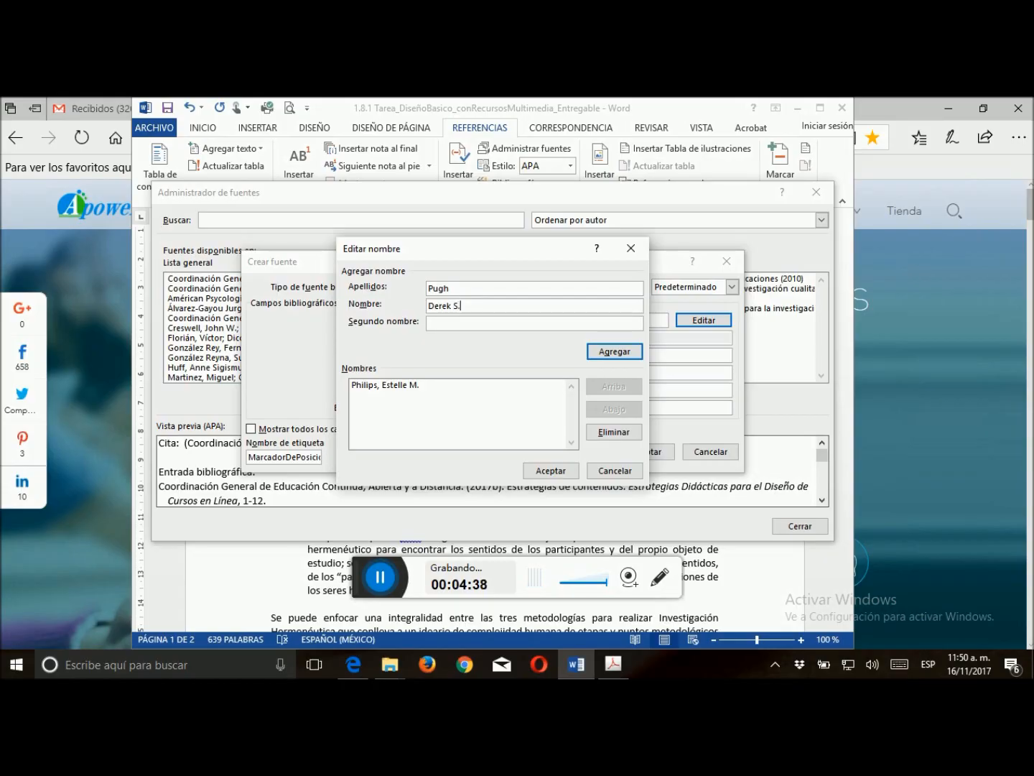
pyautogui.click(618, 351)
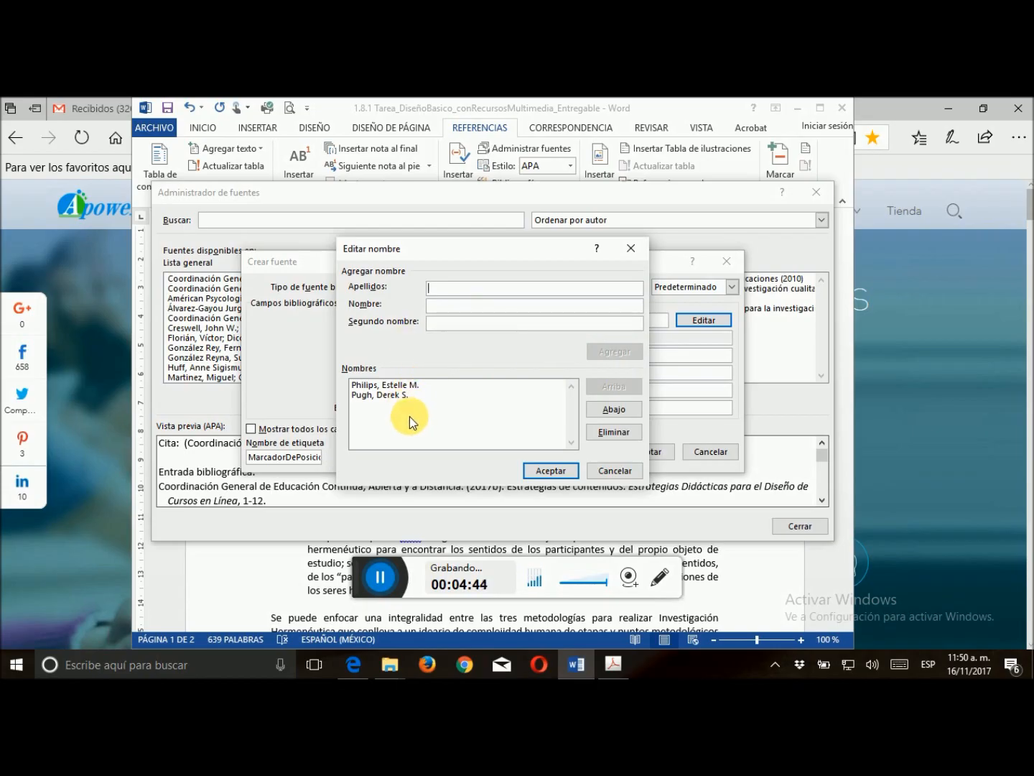
pyautogui.click(552, 472)
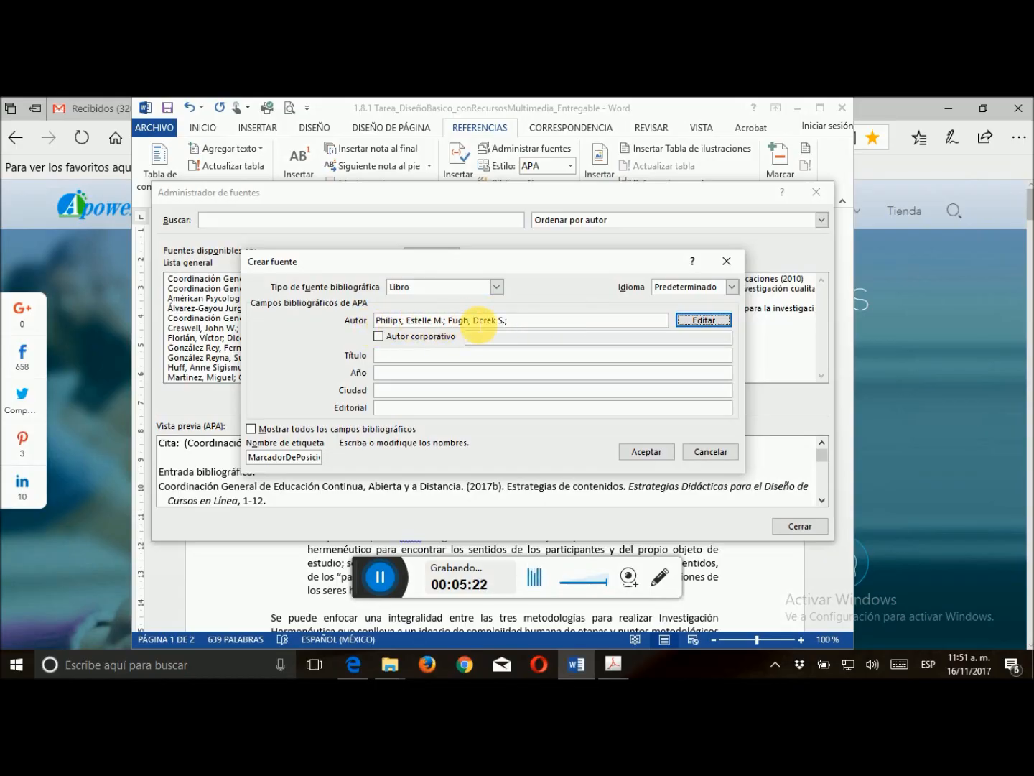
# Enter "La tesis doctoral. Un manual para estudiantes y sus directores" as the title of the new book source
pyautogui.click(405, 359)
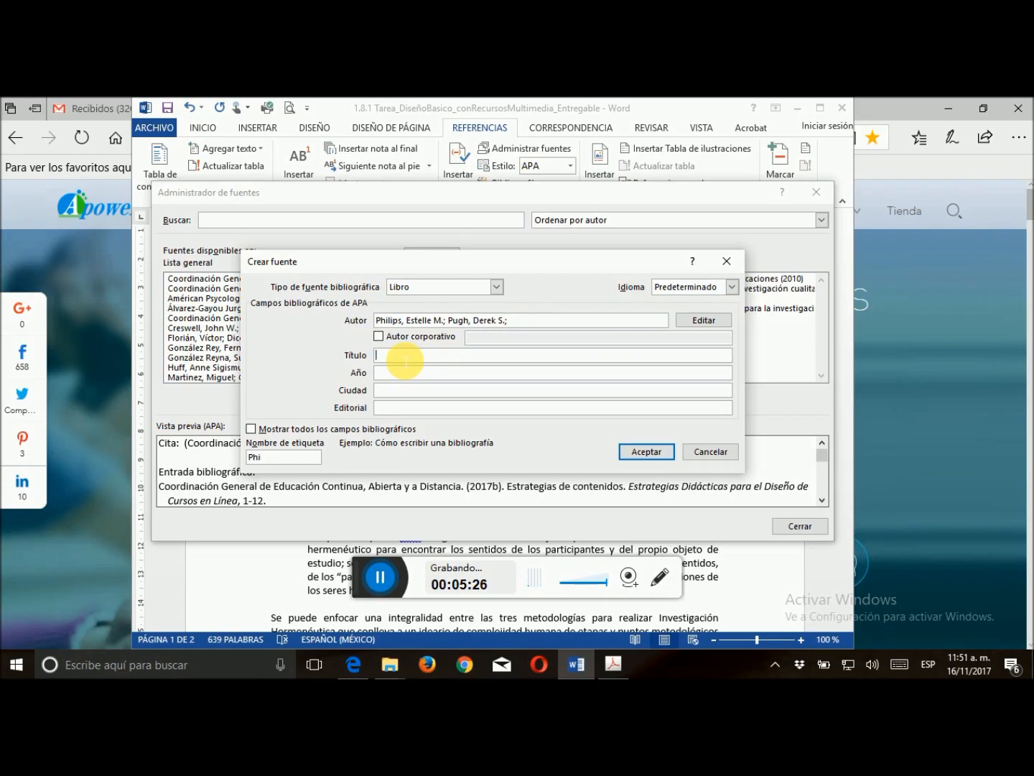
pyautogui.write('La tesis ')
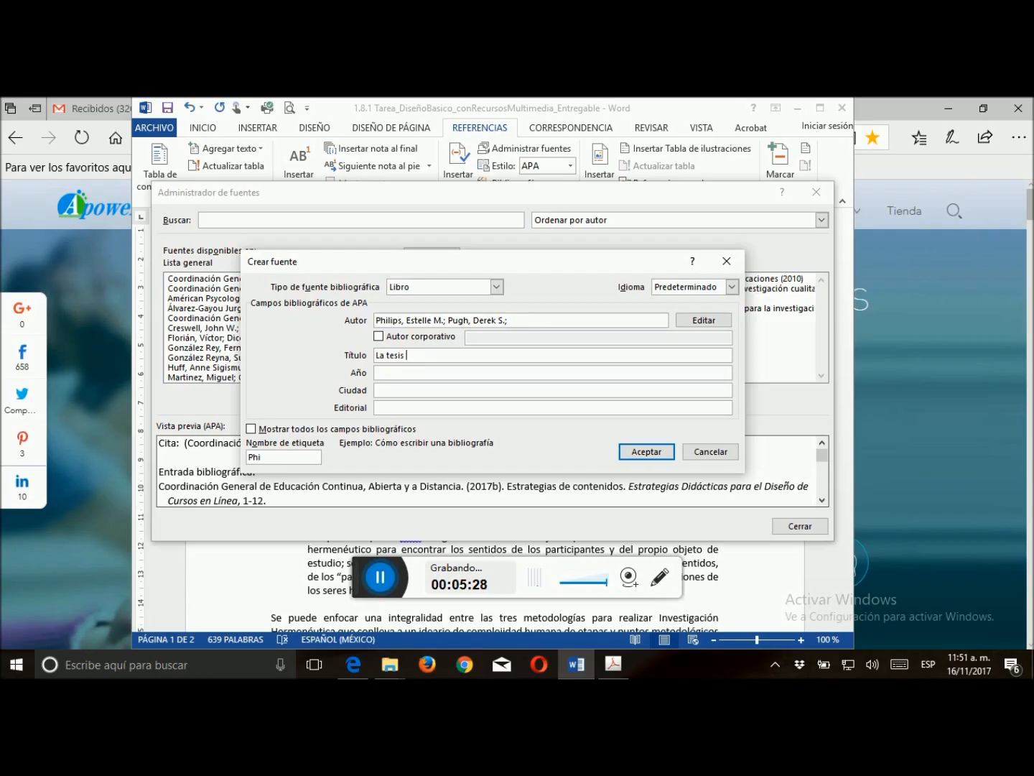
pyautogui.write('doctoral. Un manual para estudiant')
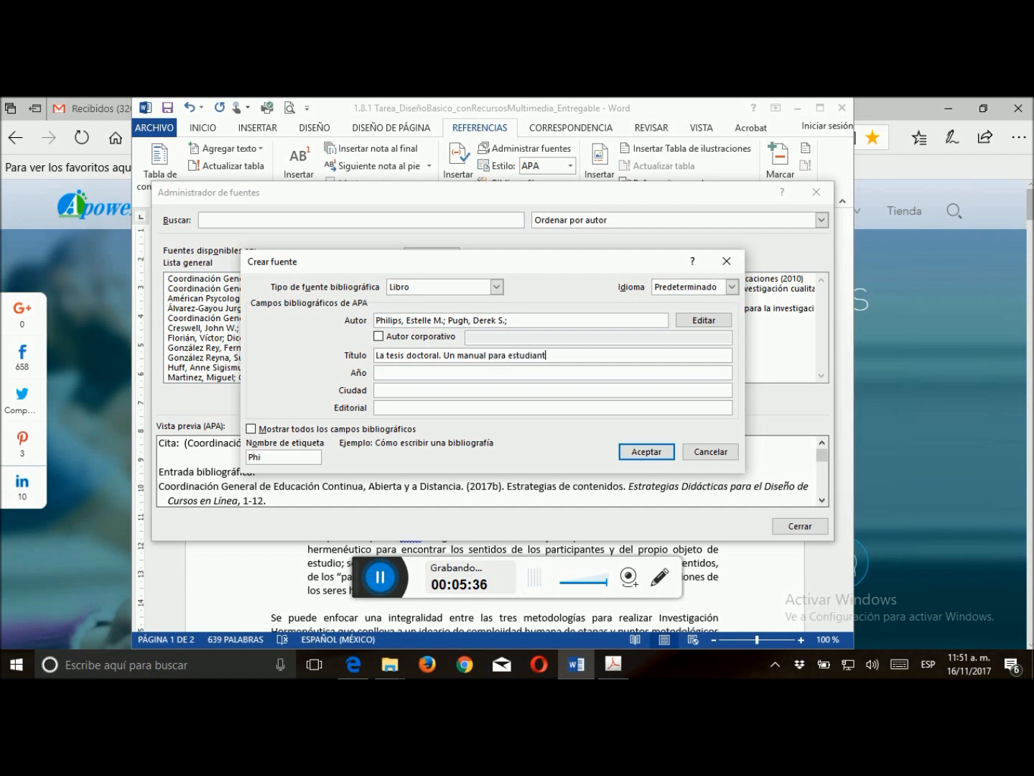
pyautogui.write('es y sus directores')
# Set the book source's year to 2005 and its city to "Barcelona, España"
pyautogui.click(411, 378)
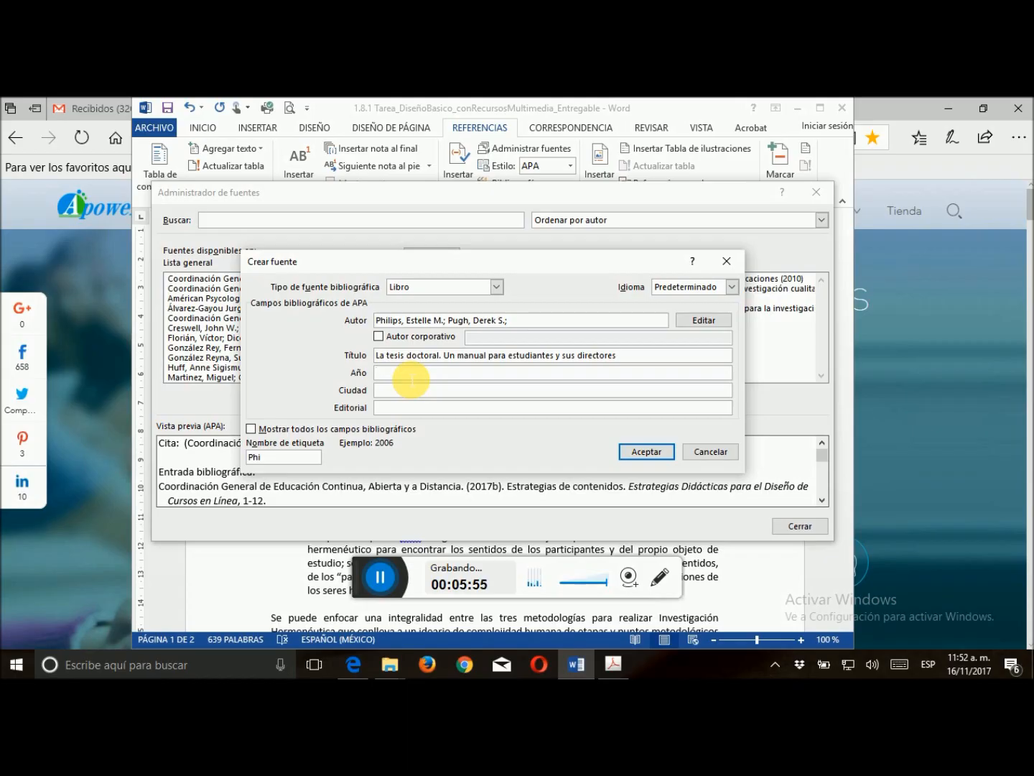
pyautogui.write('2005')
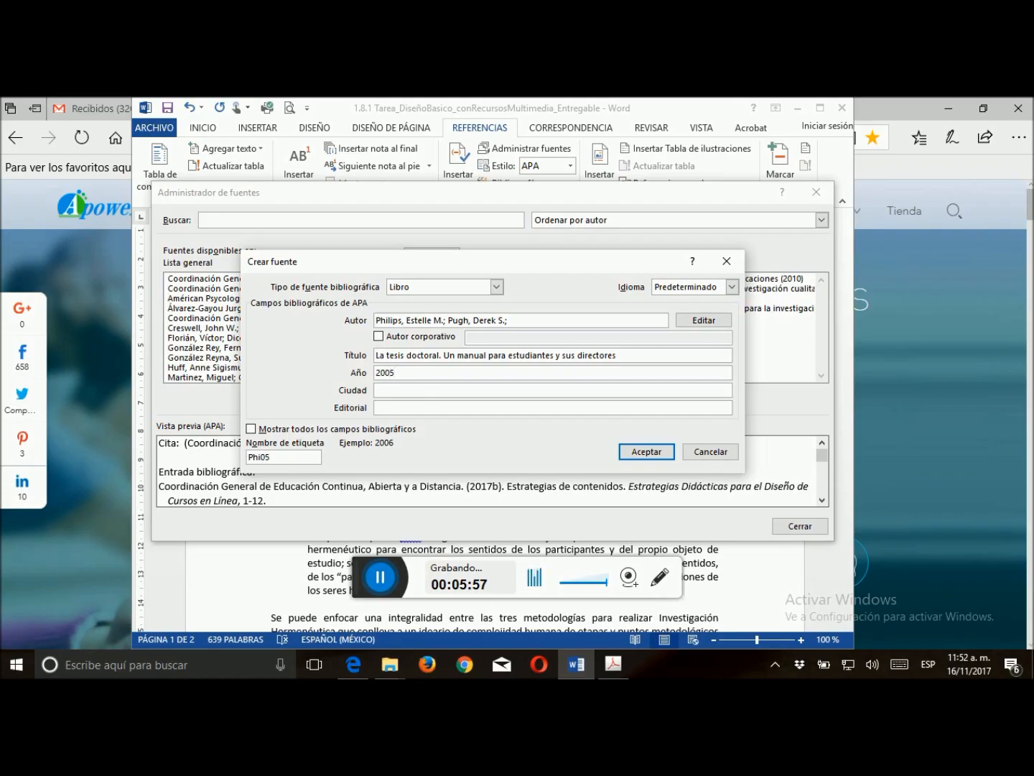
pyautogui.click(402, 391)
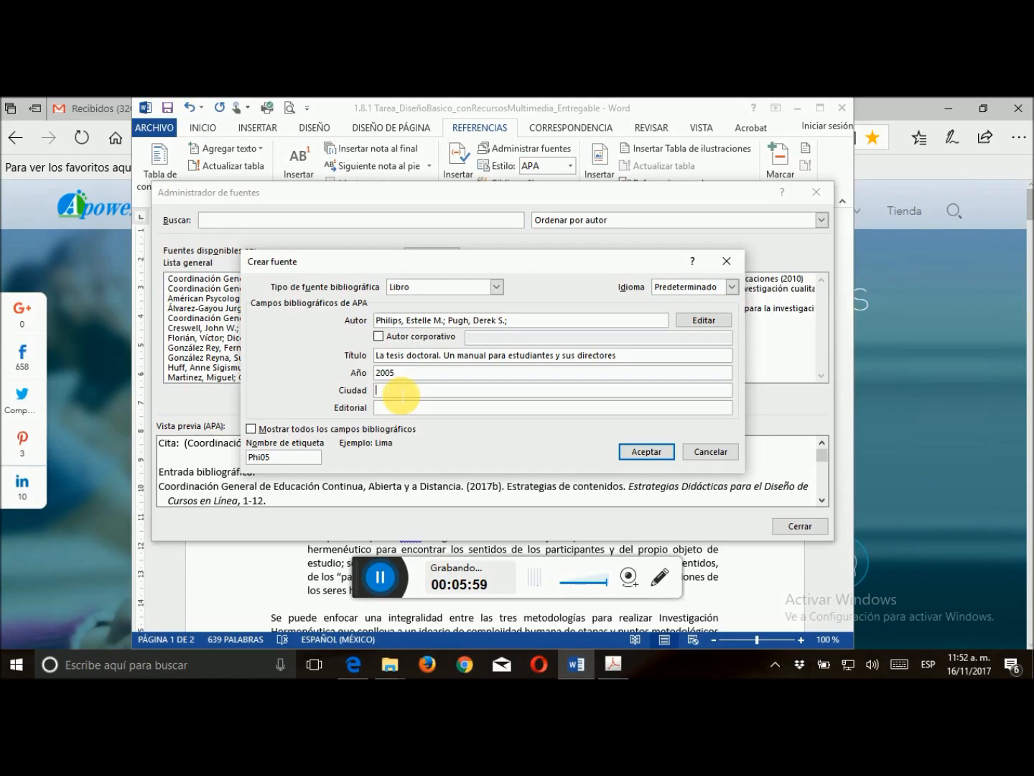
pyautogui.write('Barc')
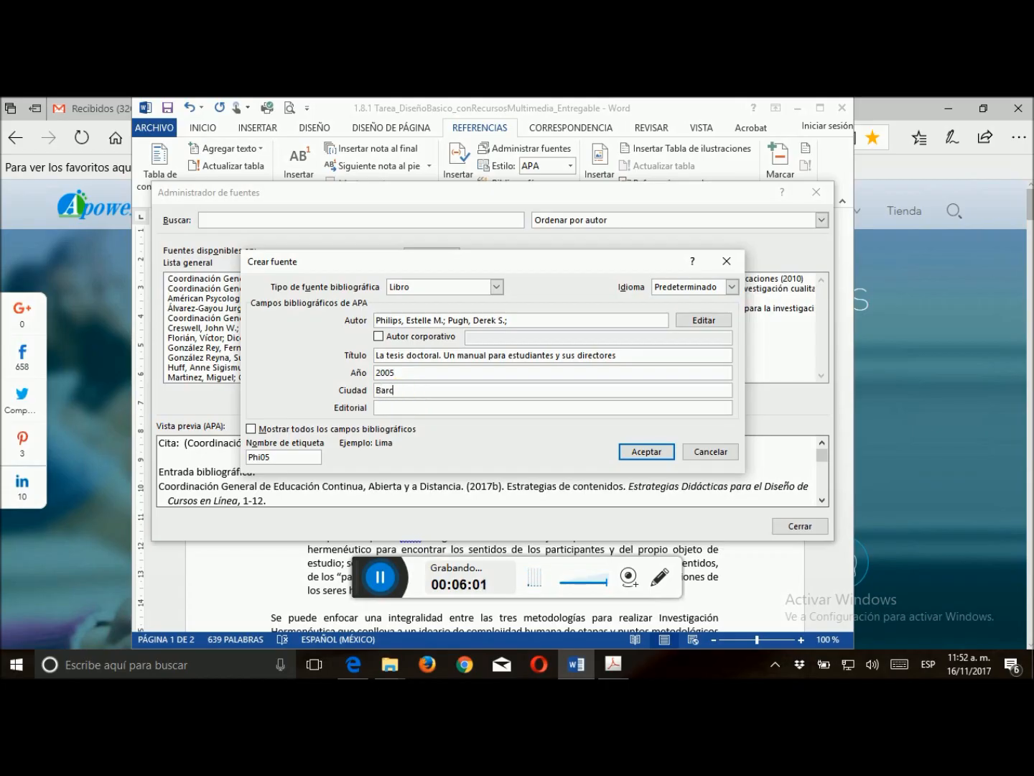
pyautogui.write('elona, España')
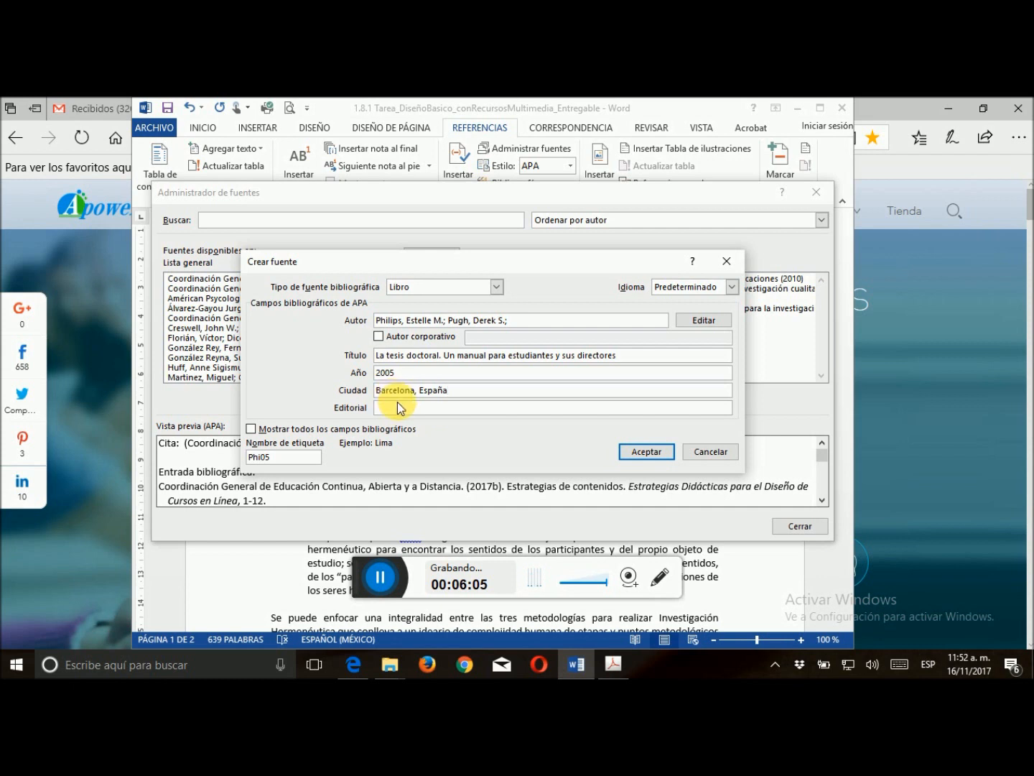
# Set the publisher to "Bresca Editorial Profit", save the book source, and select it in the document's current list
pyautogui.click(403, 411)
pyautogui.write('Bresca Editorial Profit')
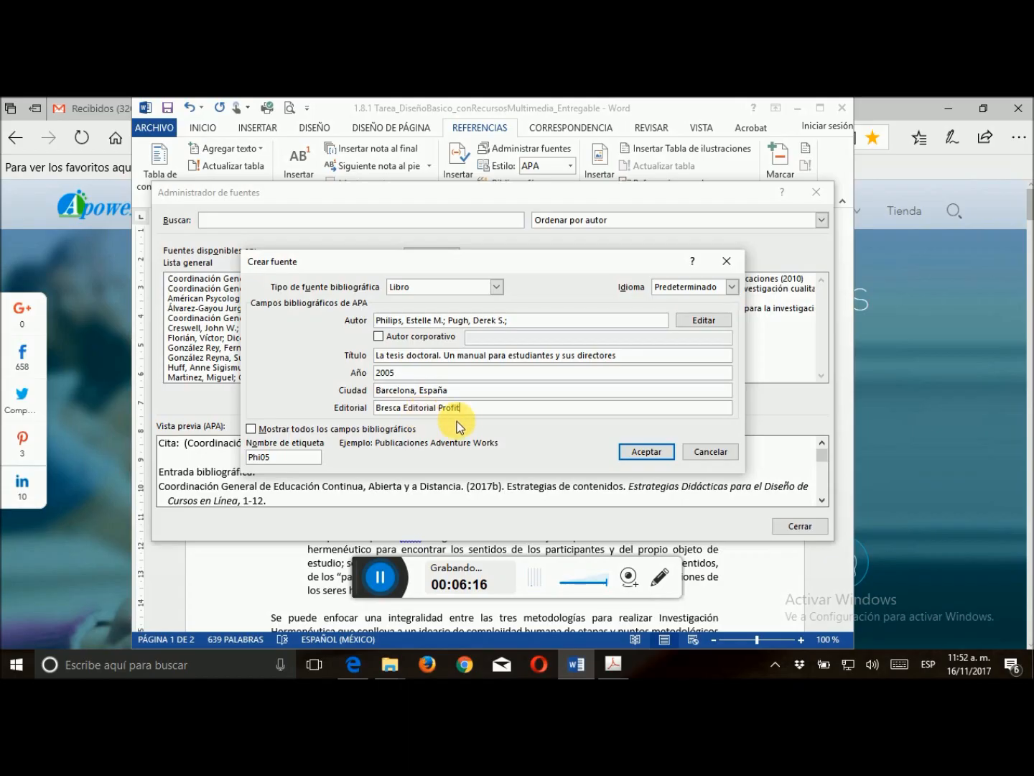
pyautogui.click(640, 453)
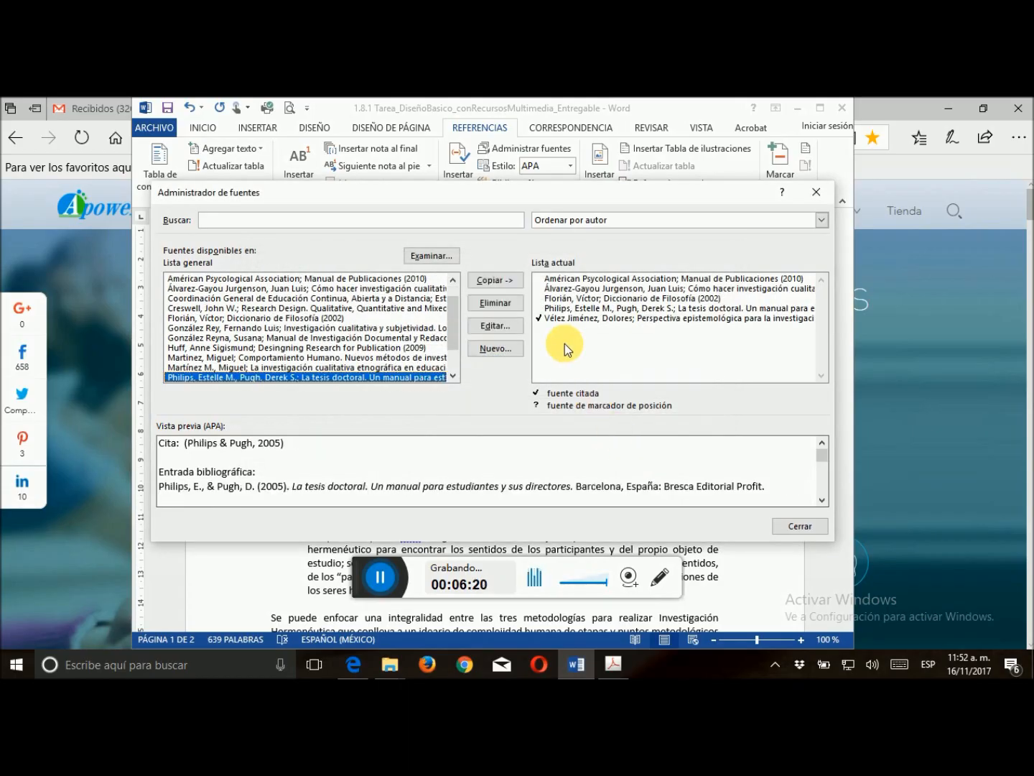
pyautogui.click(565, 309)
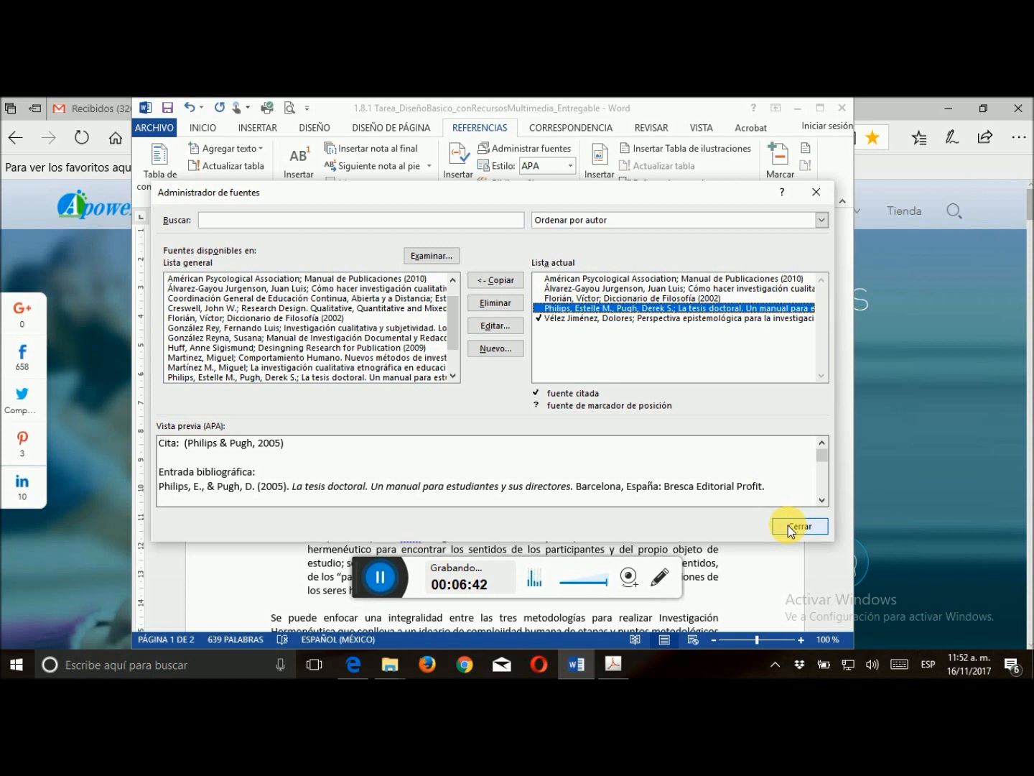
# Start another new Libro source and add its single author by surname and first name, accepting the author list
pyautogui.click(497, 351)
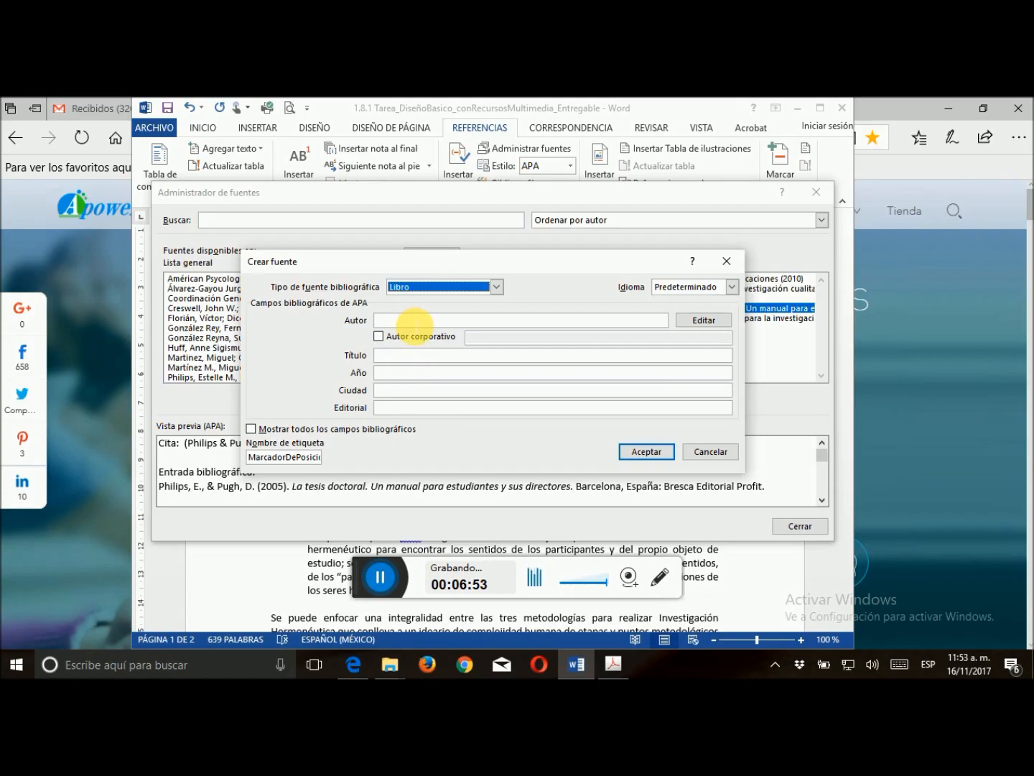
pyautogui.click(695, 321)
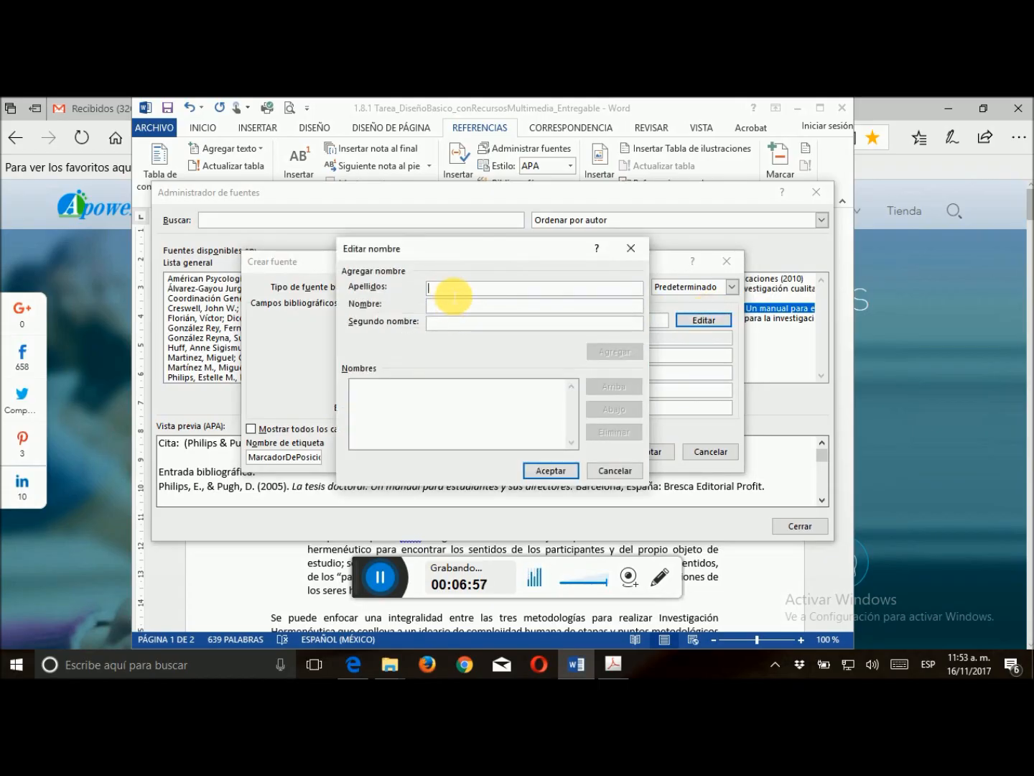
pyautogui.write('Sc')
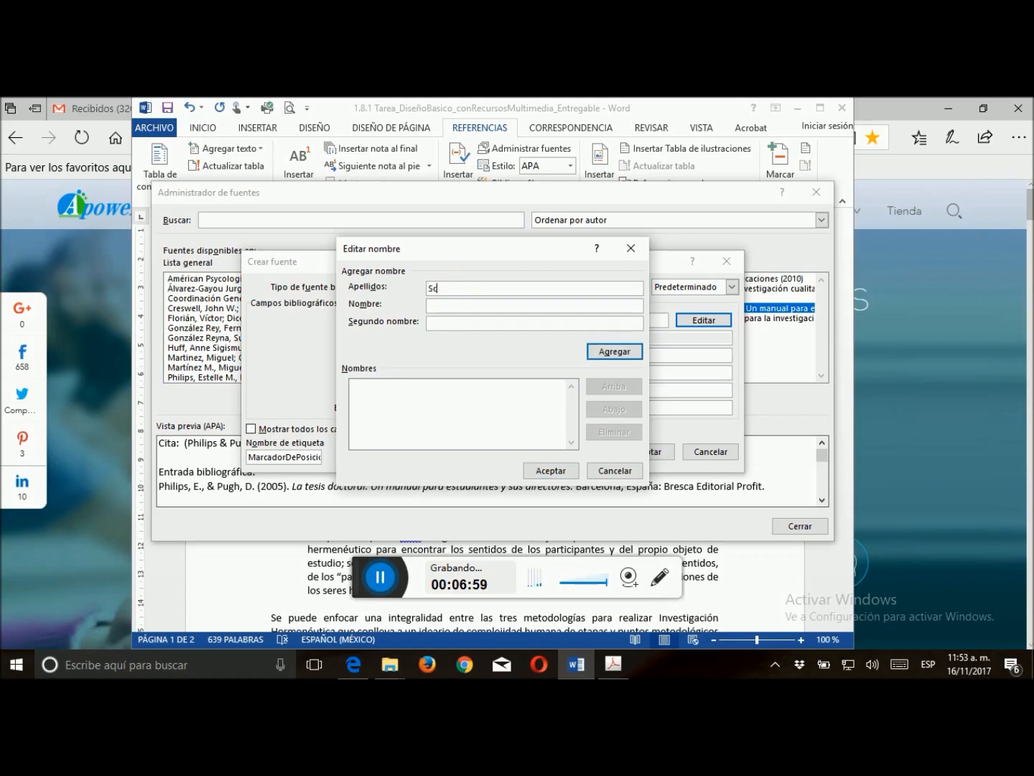
pyautogui.write('hmelkes')
pyautogui.click(455, 310)
pyautogui.write('Corina')
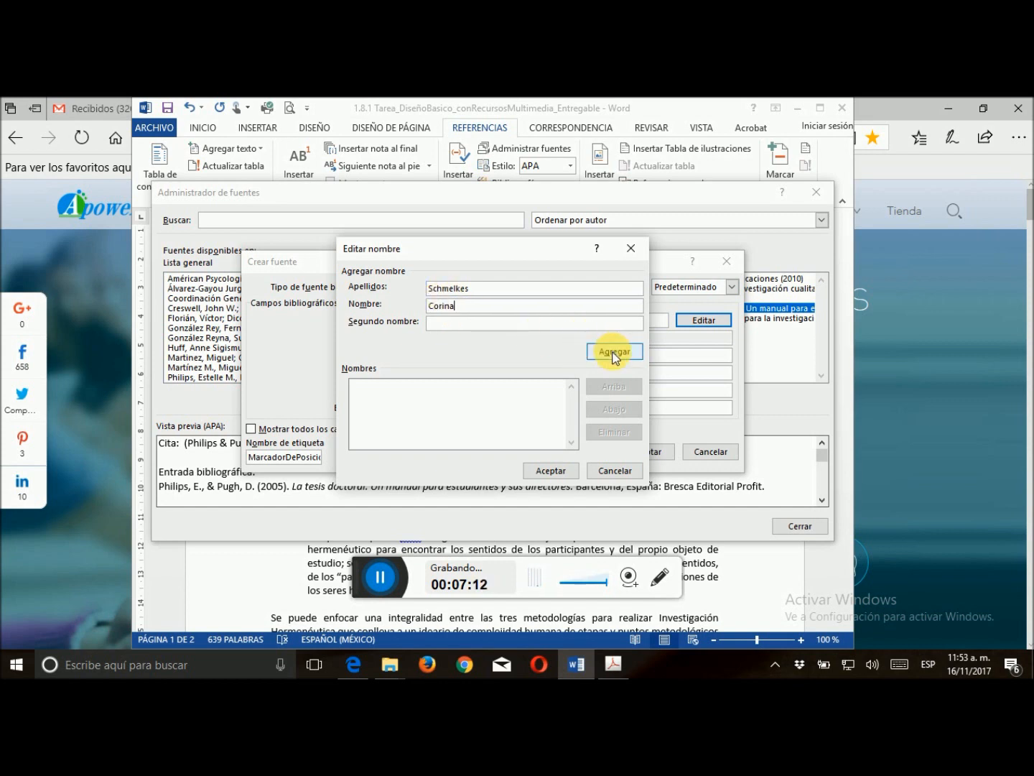
pyautogui.click(615, 353)
pyautogui.click(553, 471)
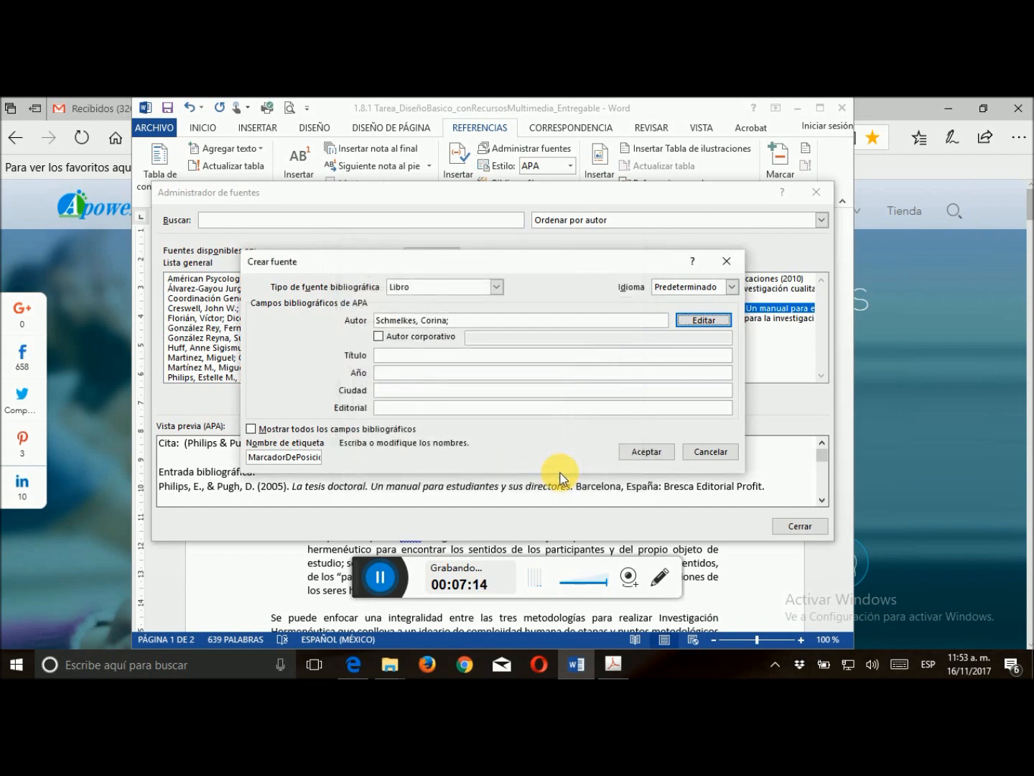
# Enter "Manual para la presentación de anteproyectos e informes de investigación" as the title of the second new book source
pyautogui.click(415, 357)
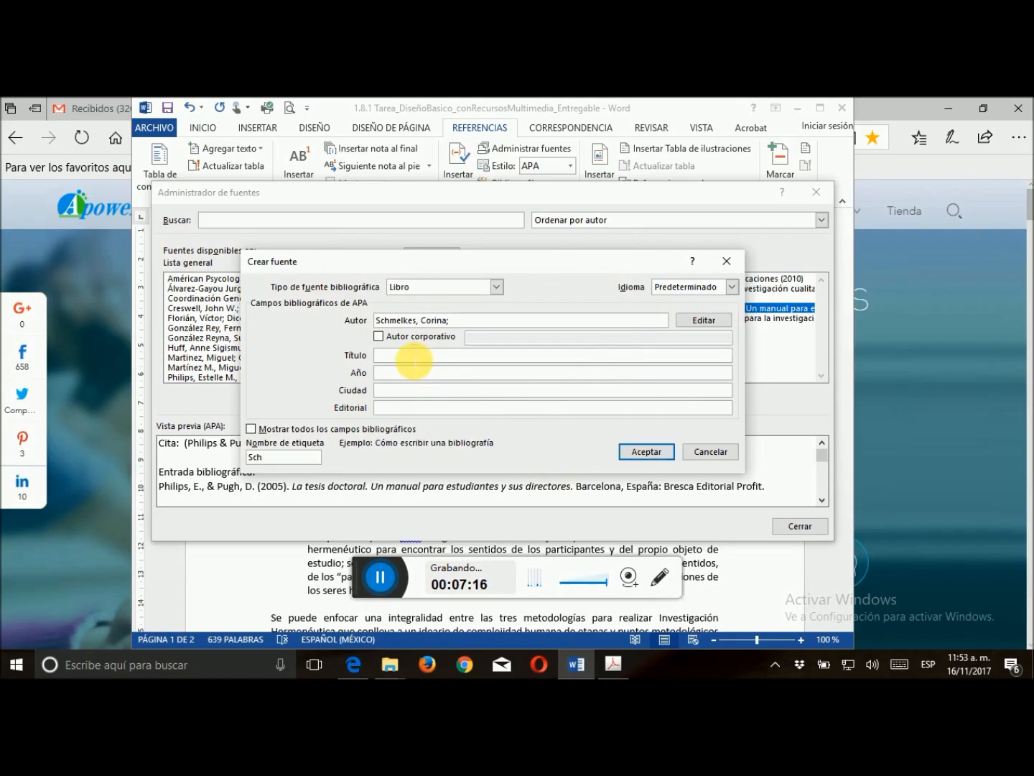
pyautogui.write('Manual')
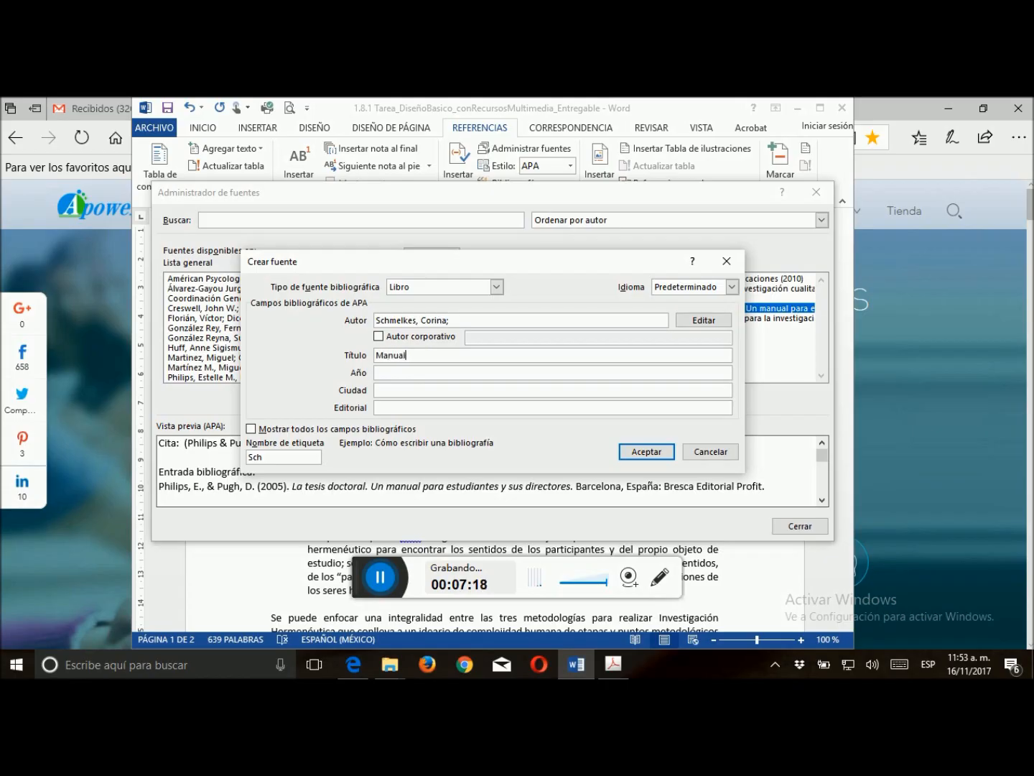
pyautogui.write(' para la presentación de antepr')
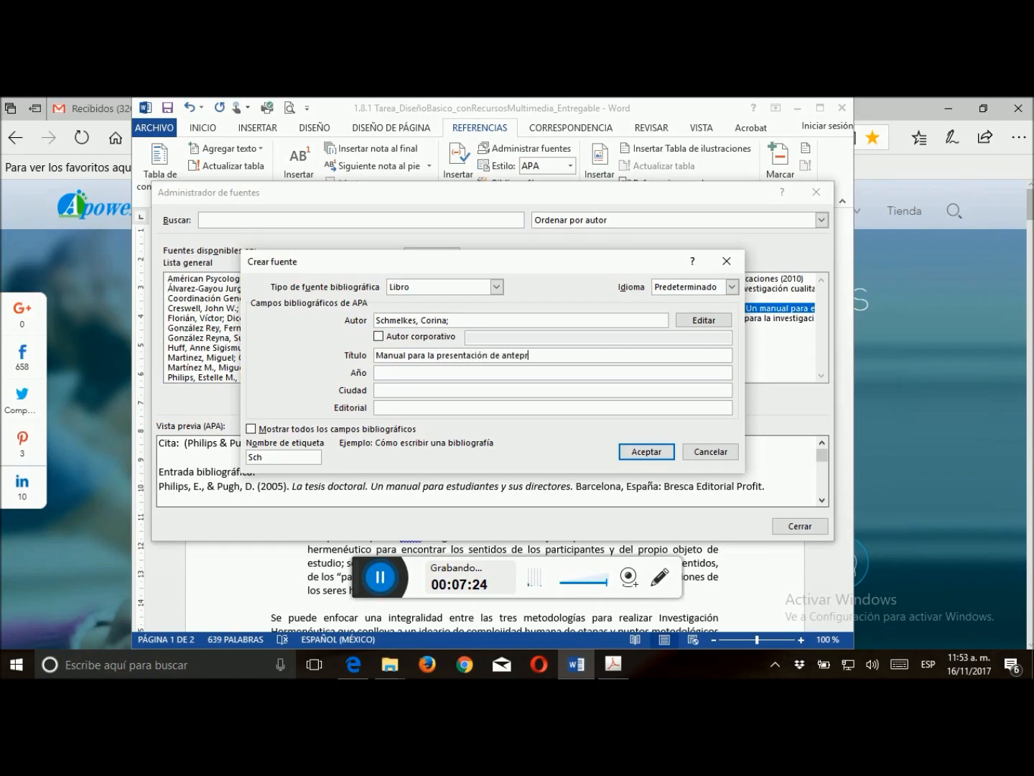
pyautogui.write('oyectos e informes de investigaci')
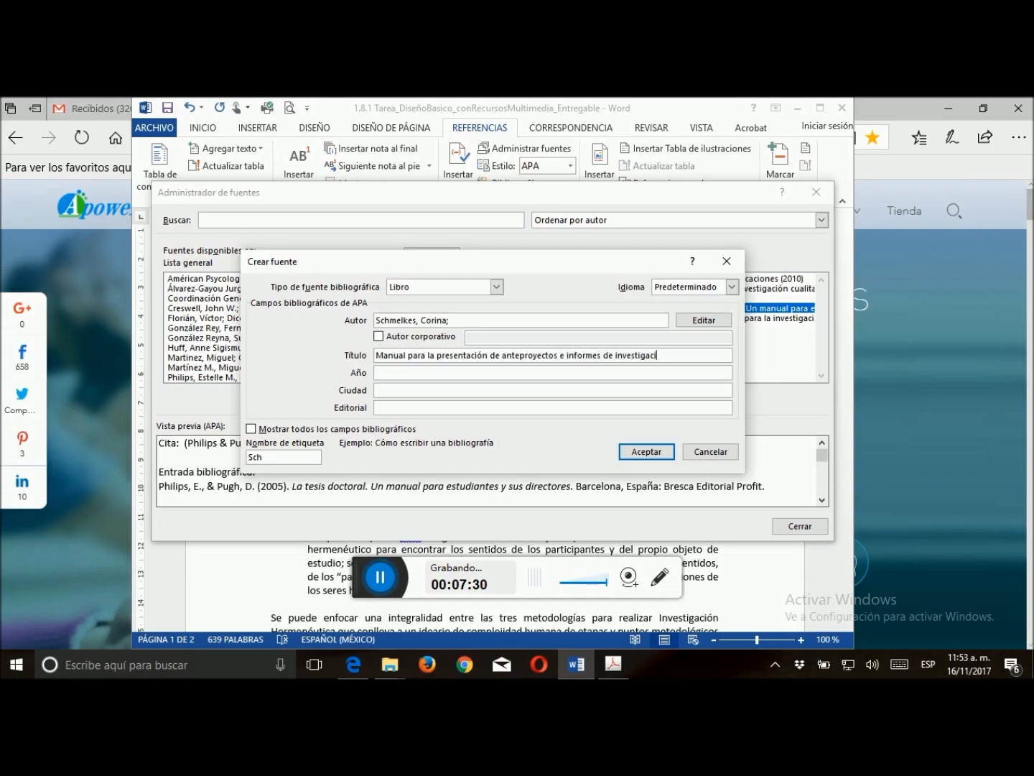
pyautogui.write('ón')
# Set the second book source's year to 2007 and its city to "Ciudad de México"
pyautogui.click(440, 378)
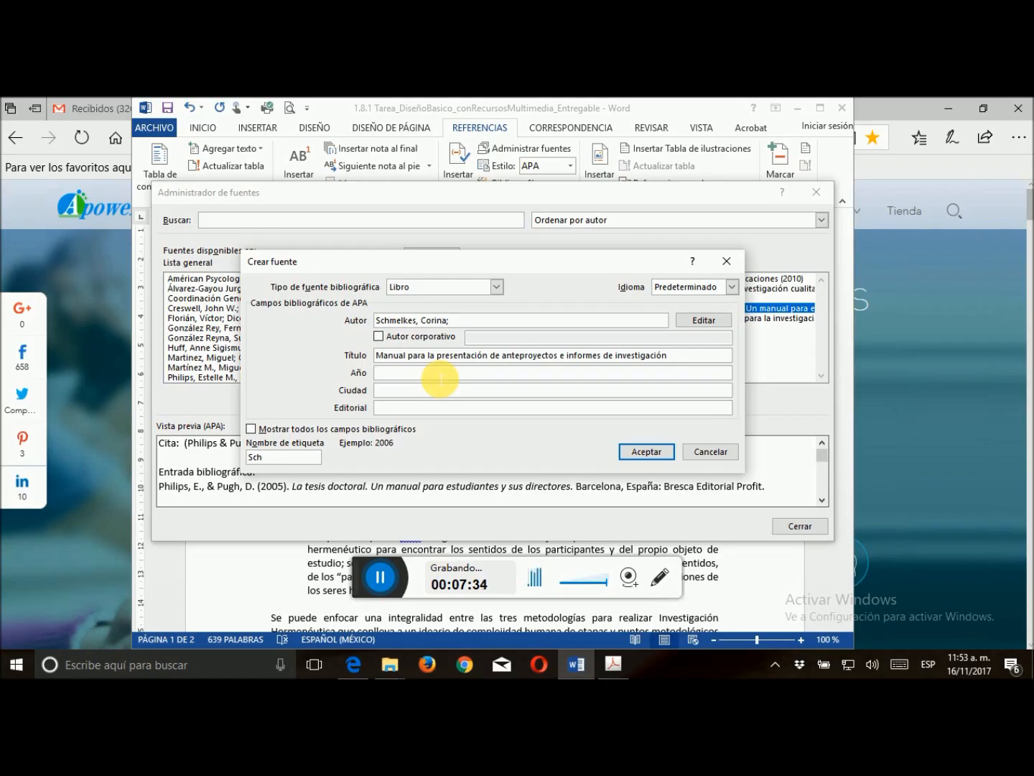
pyautogui.write('2007')
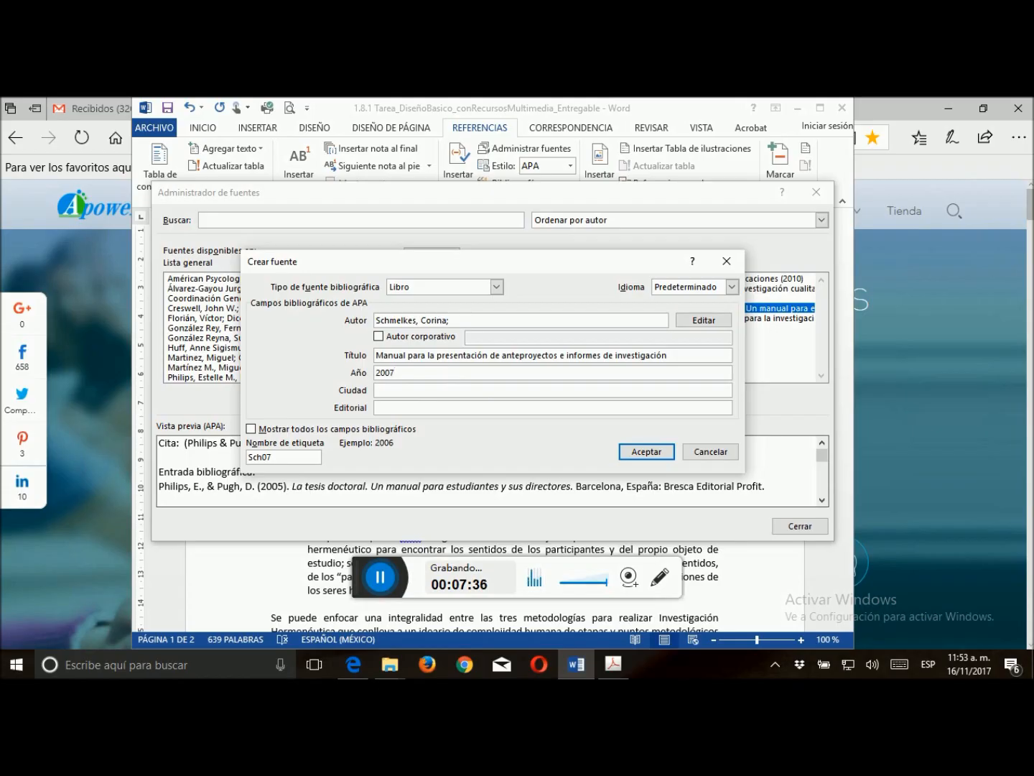
pyautogui.click(429, 392)
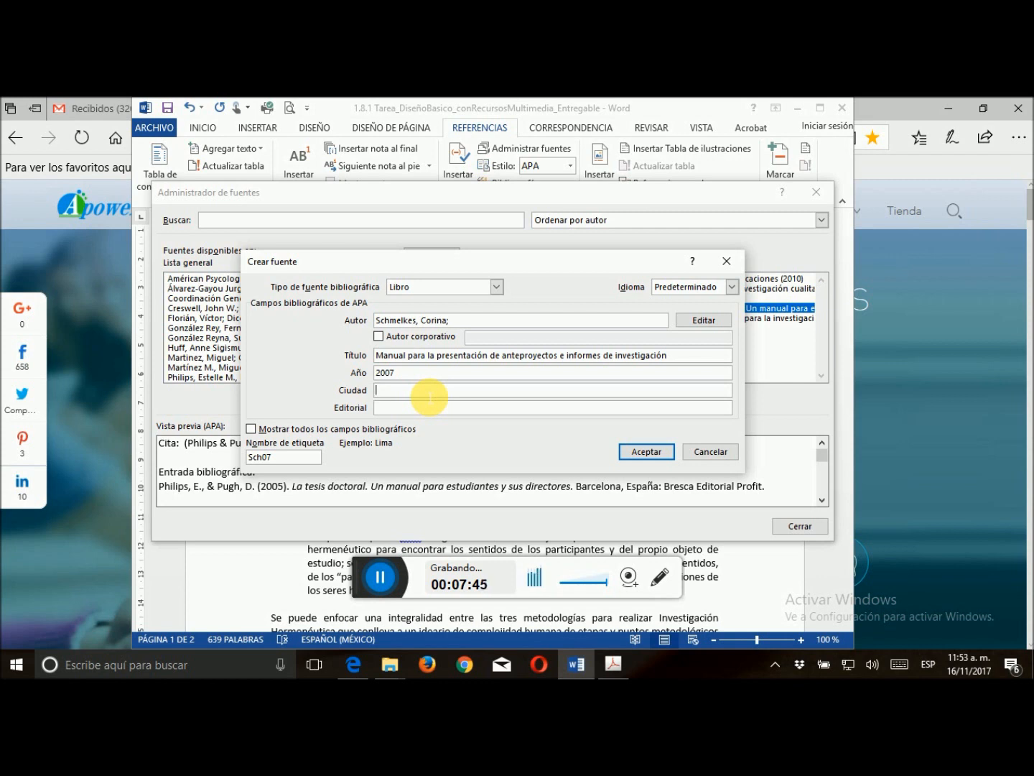
pyautogui.write('Ciudad de México')
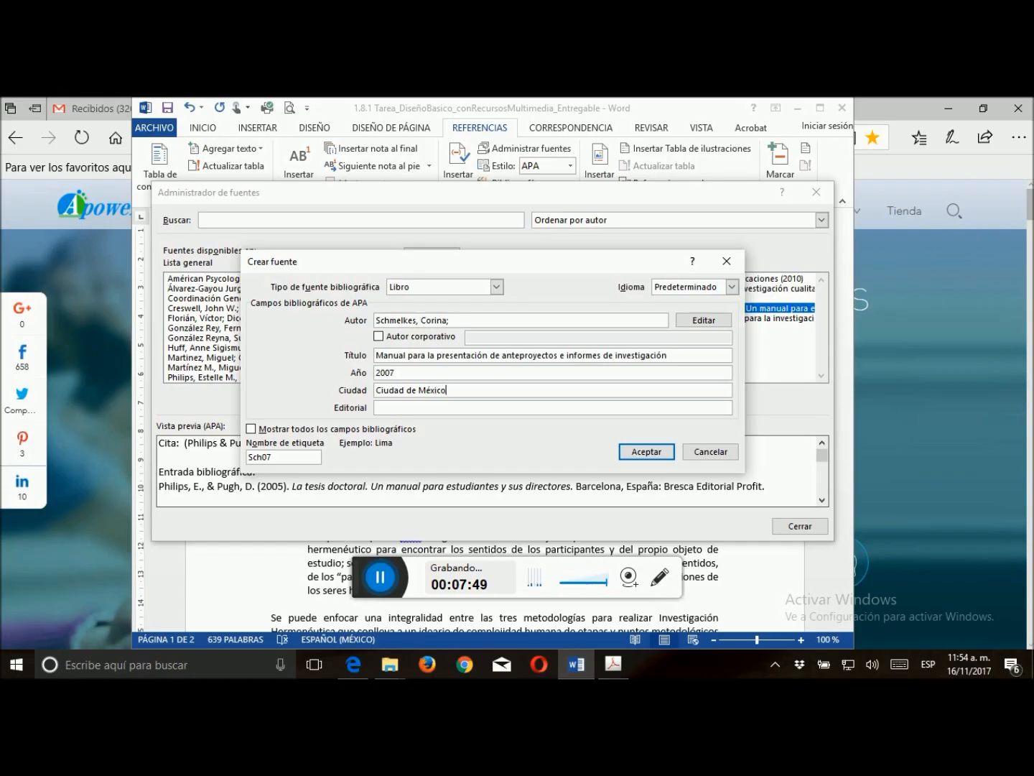
# Enter "Oxford Univerity Press México" as the publisher of the 2007 book source
pyautogui.click(446, 410)
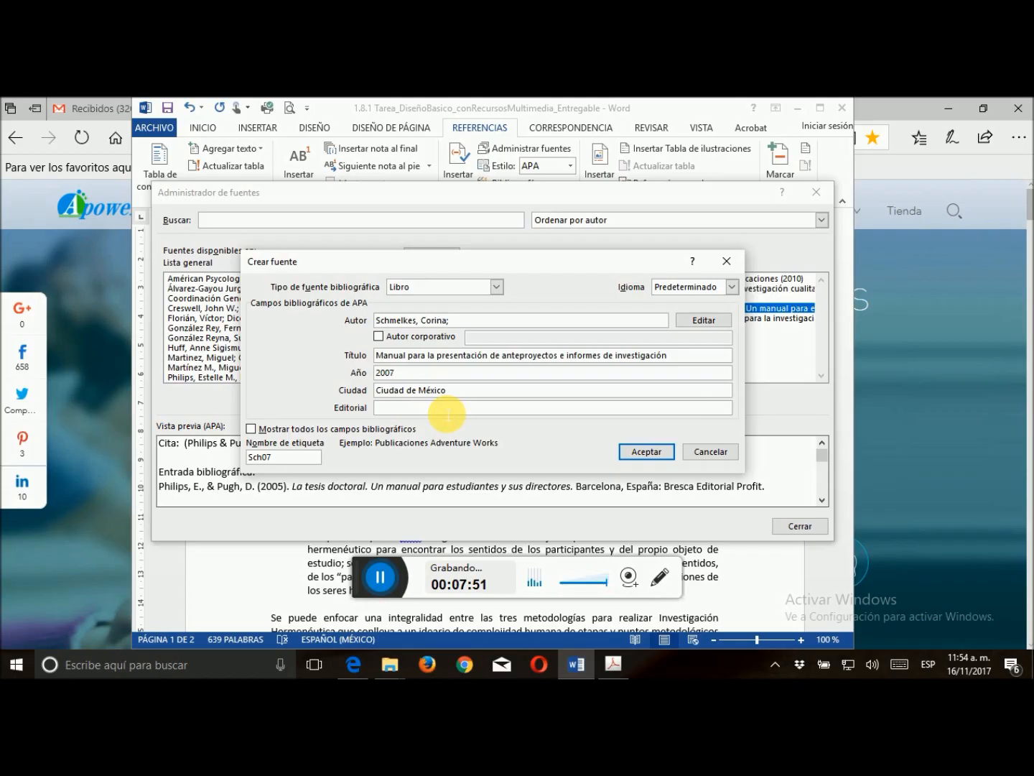
pyautogui.write('Oxford Univerity Press México')
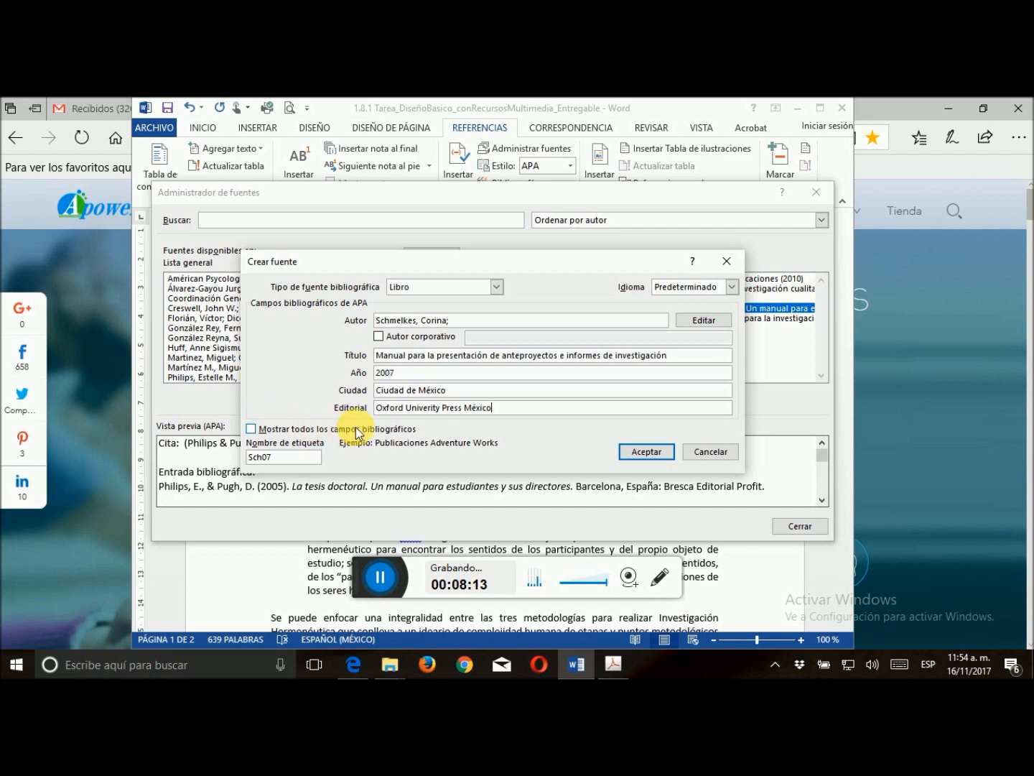
# Show all bibliographic fields for the 2007 book, set its edition to "Segunda", and save the source
pyautogui.click(252, 430)
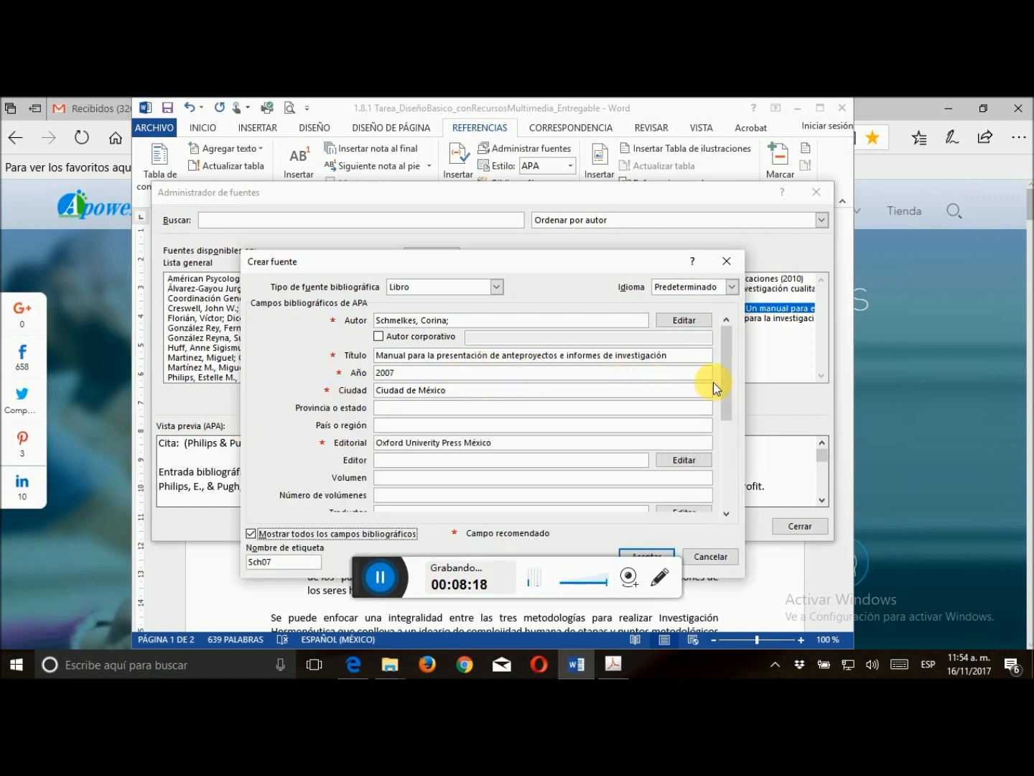
pyautogui.moveTo(729, 385); pyautogui.dragTo(736, 482)
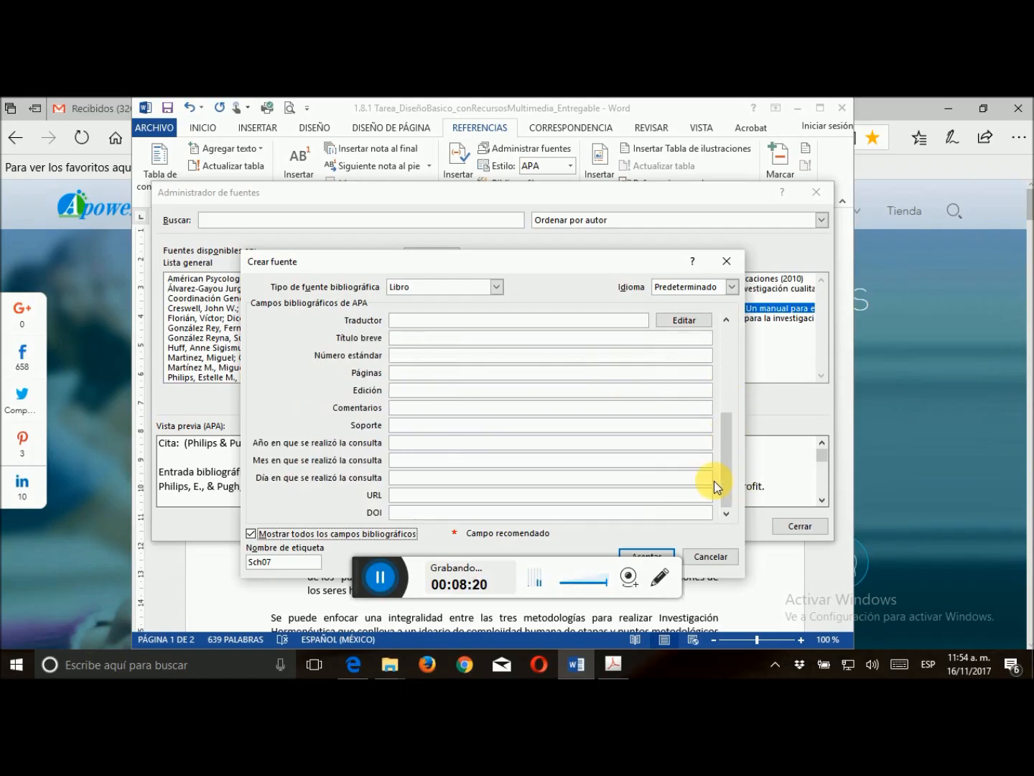
pyautogui.click(410, 393)
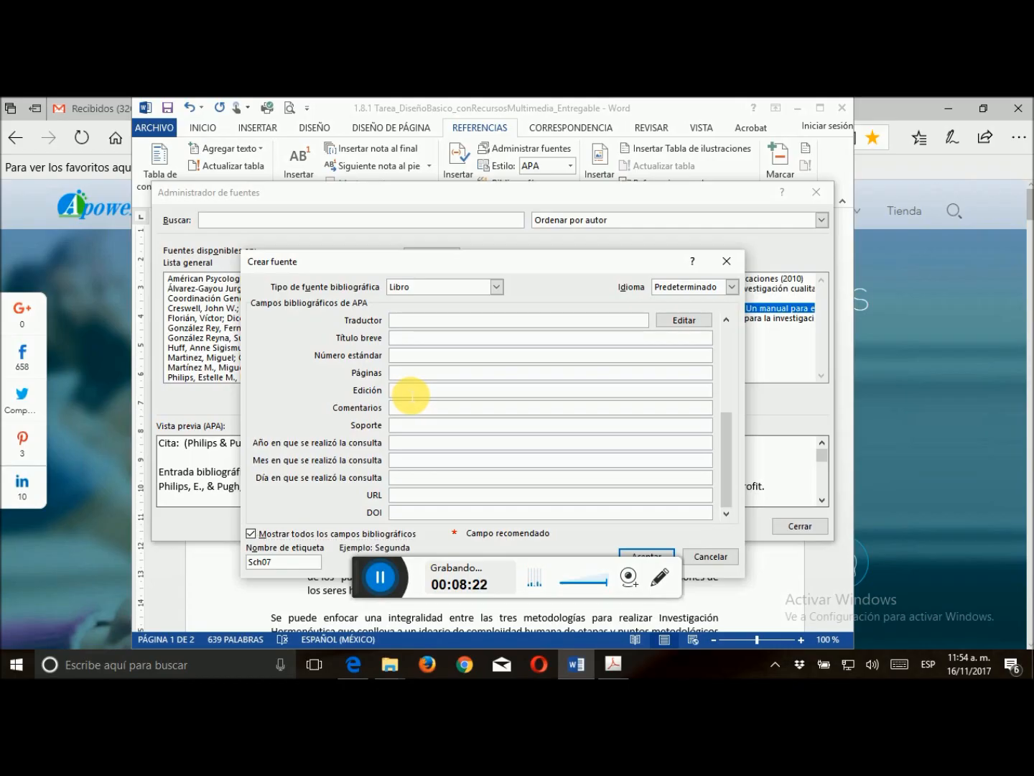
pyautogui.write('Segunda')
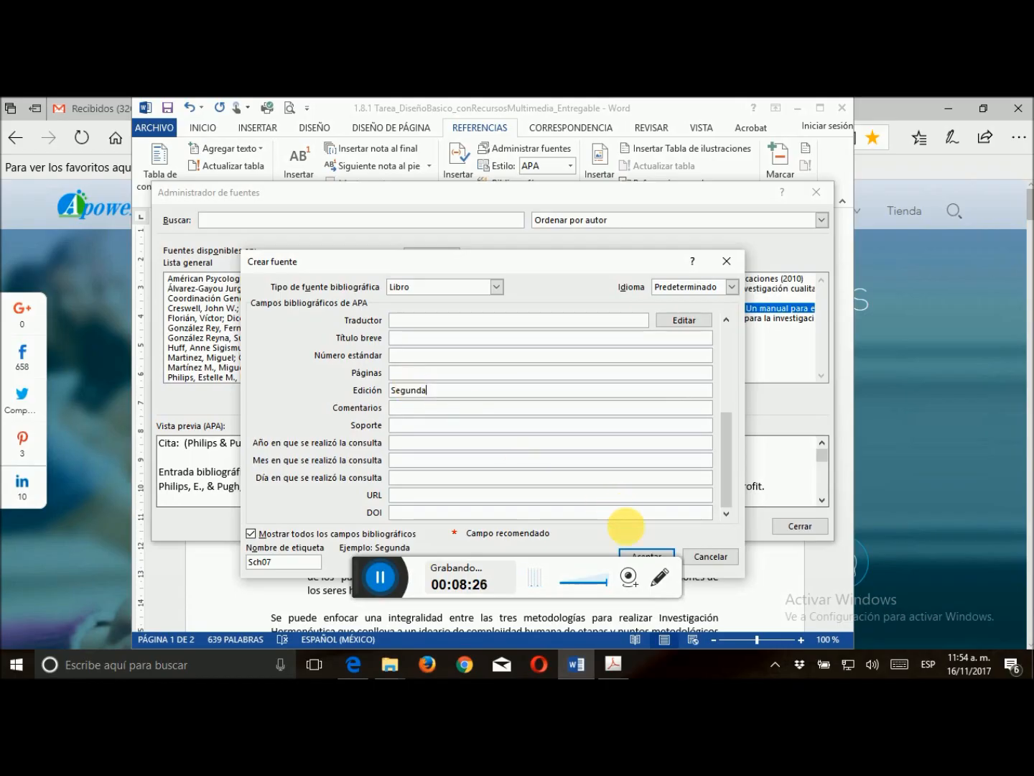
pyautogui.click(646, 554)
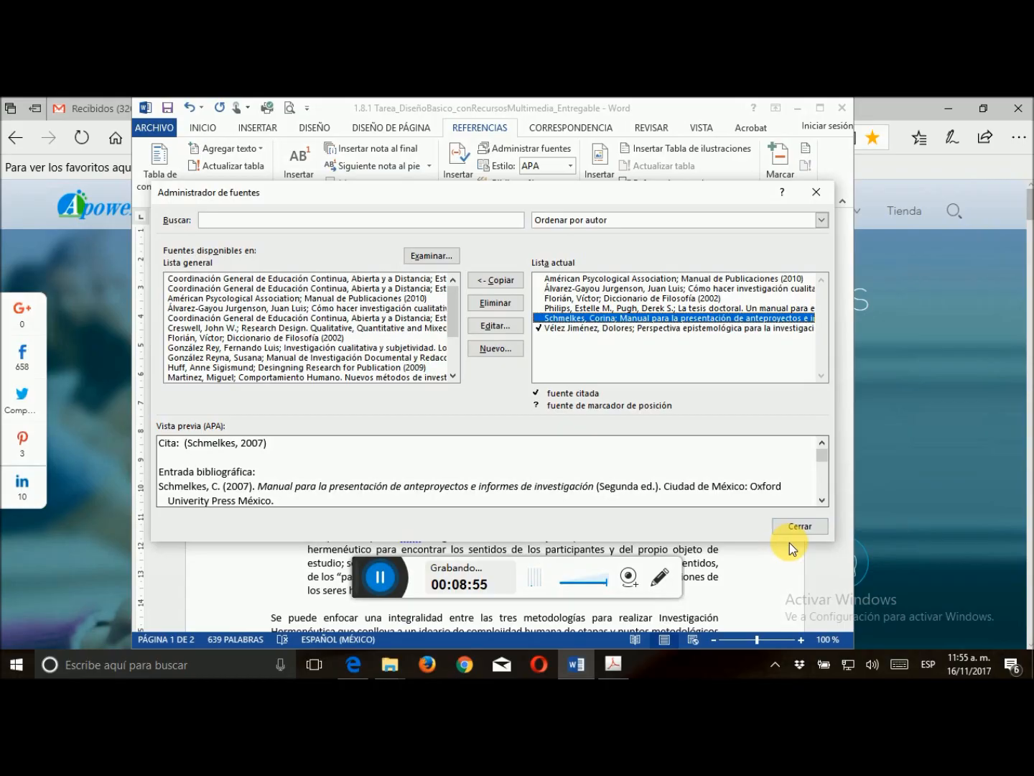
# Switch to Adobe Acrobat to review the publication details of the article "La Hermenéutica: una actividad interpretativa", and return to Word's source manager
pyautogui.click(616, 663)
pyautogui.scroll(-1, 752, 273)
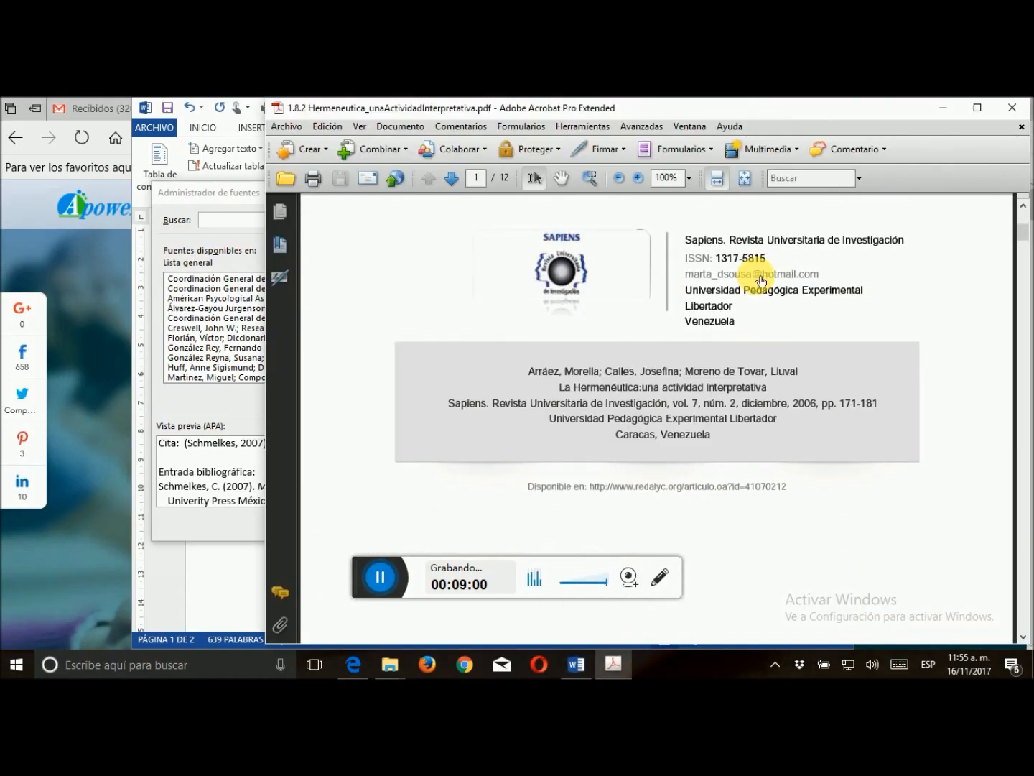
pyautogui.scroll(2, 755, 280)
pyautogui.scroll(-1, 688, 293)
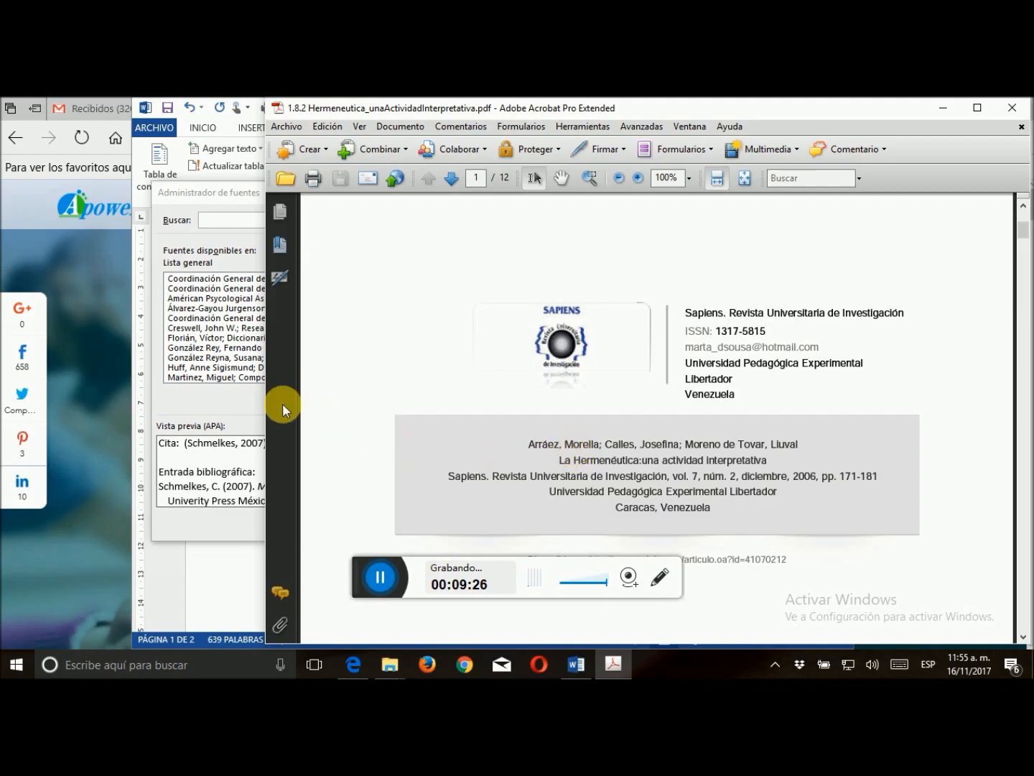
pyautogui.click(236, 401)
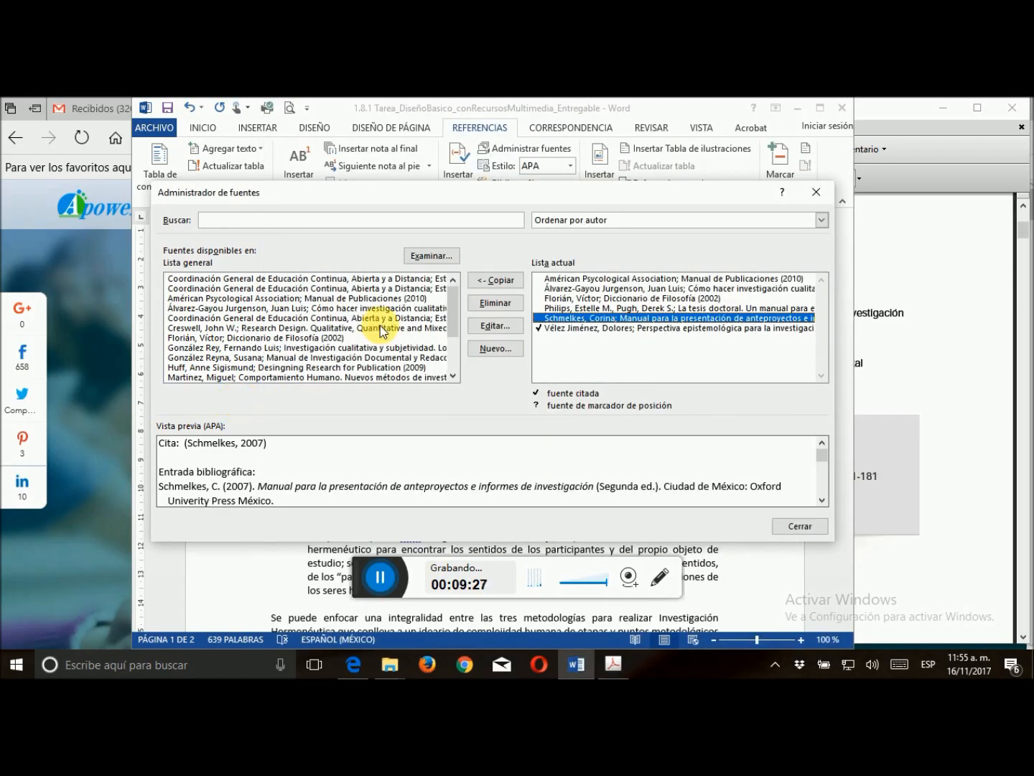
# Create a new bibliographic source and set its type to "Artículo de revista"
pyautogui.click(495, 349)
pyautogui.click(497, 285)
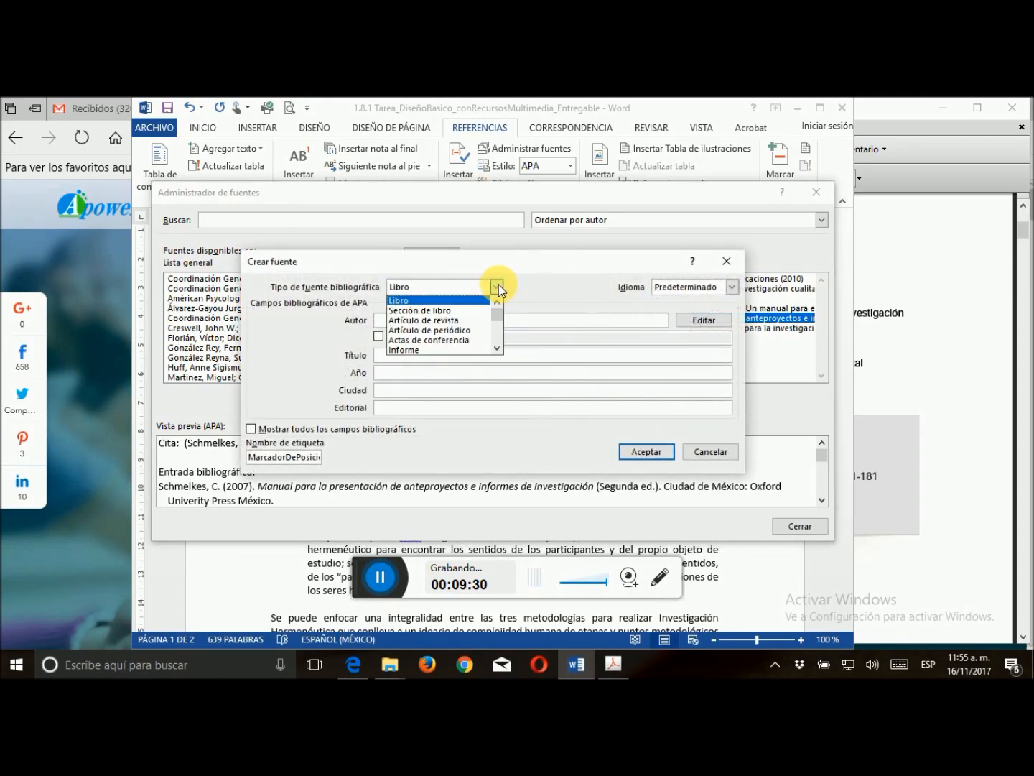
pyautogui.click(449, 320)
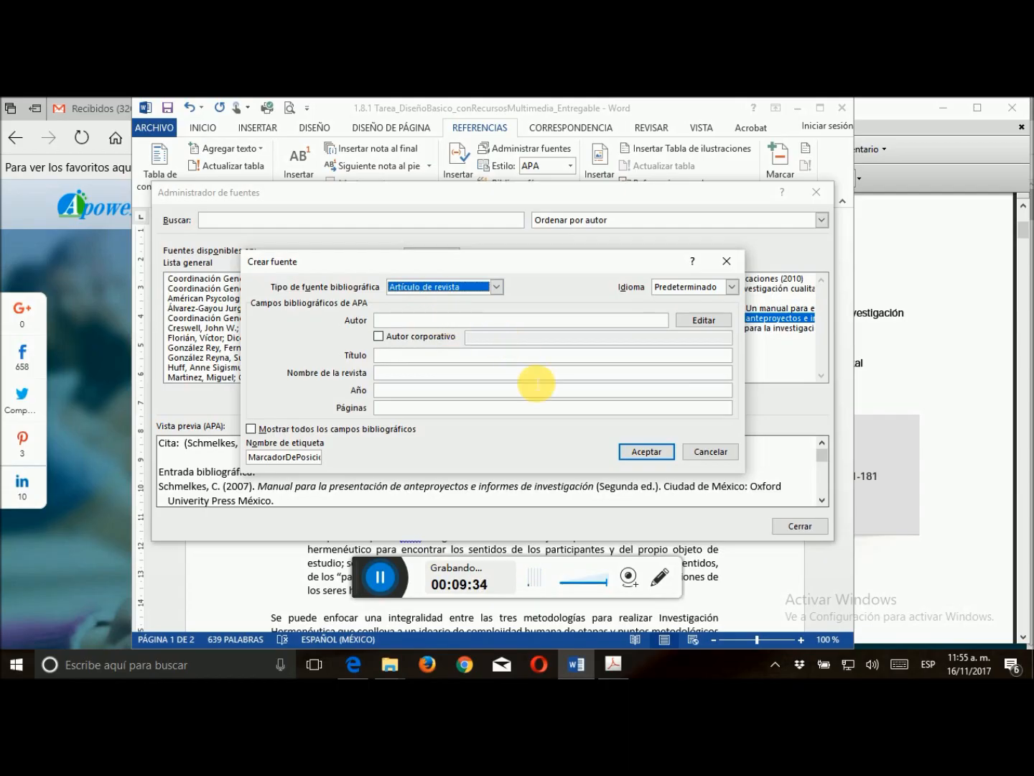
# Open the author name editor for the journal article source and enter the first author's surname and given name
pyautogui.click(701, 320)
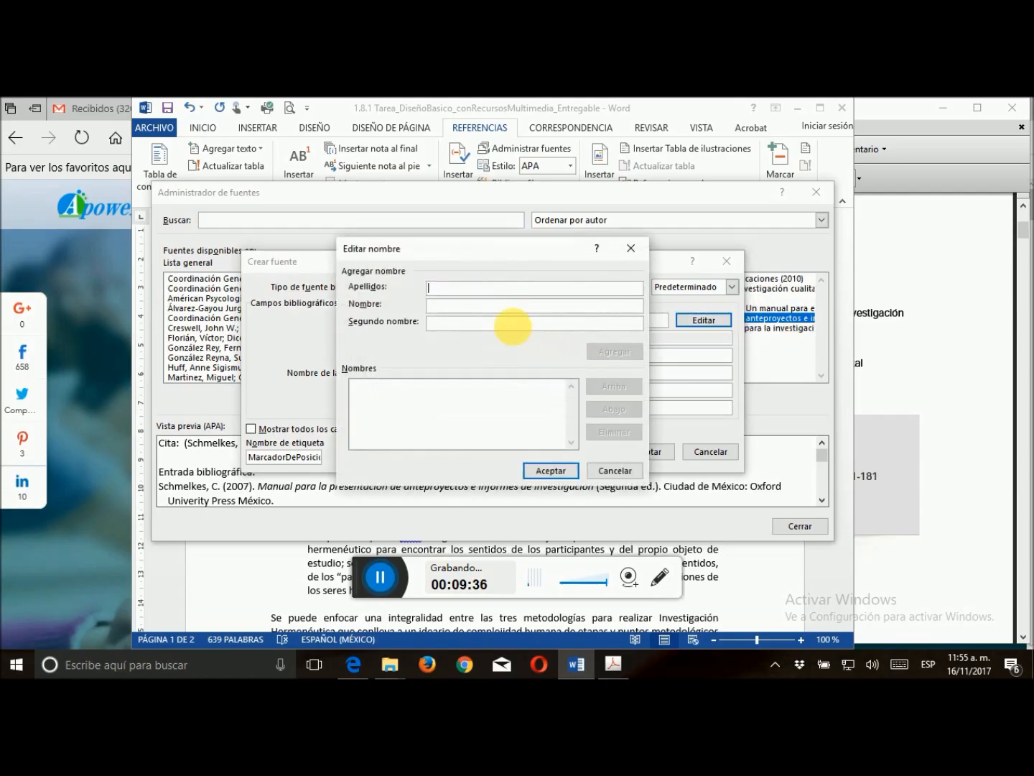
pyautogui.write('Arraes')
pyautogui.click(437, 304)
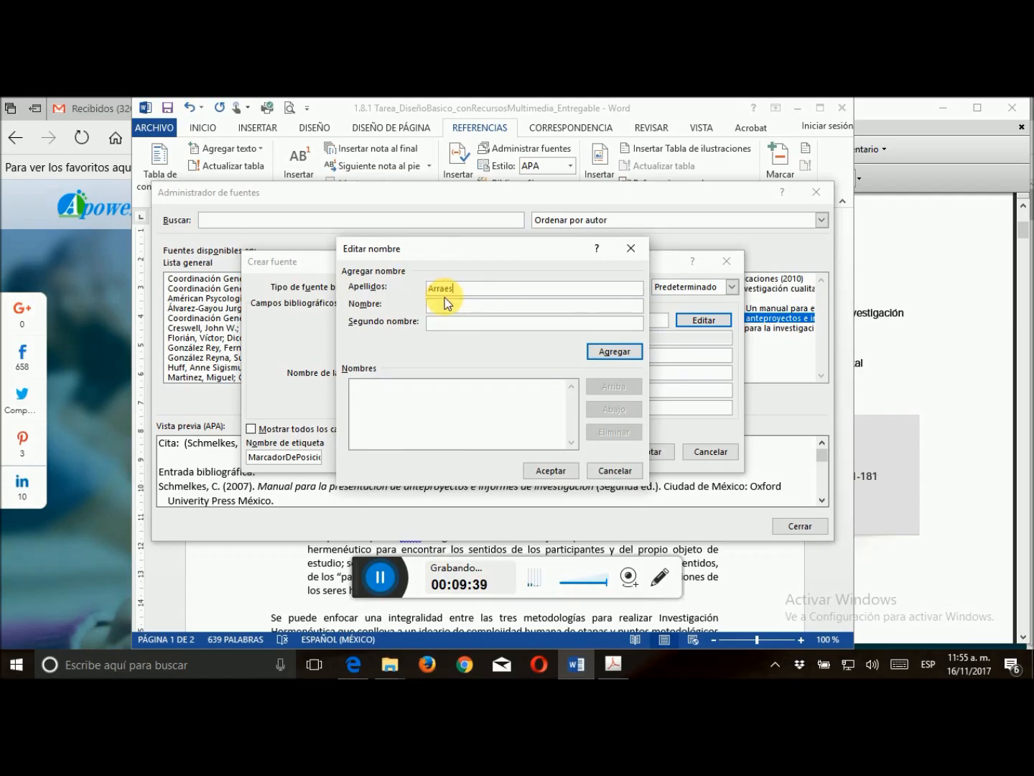
pyautogui.write('Morelia')
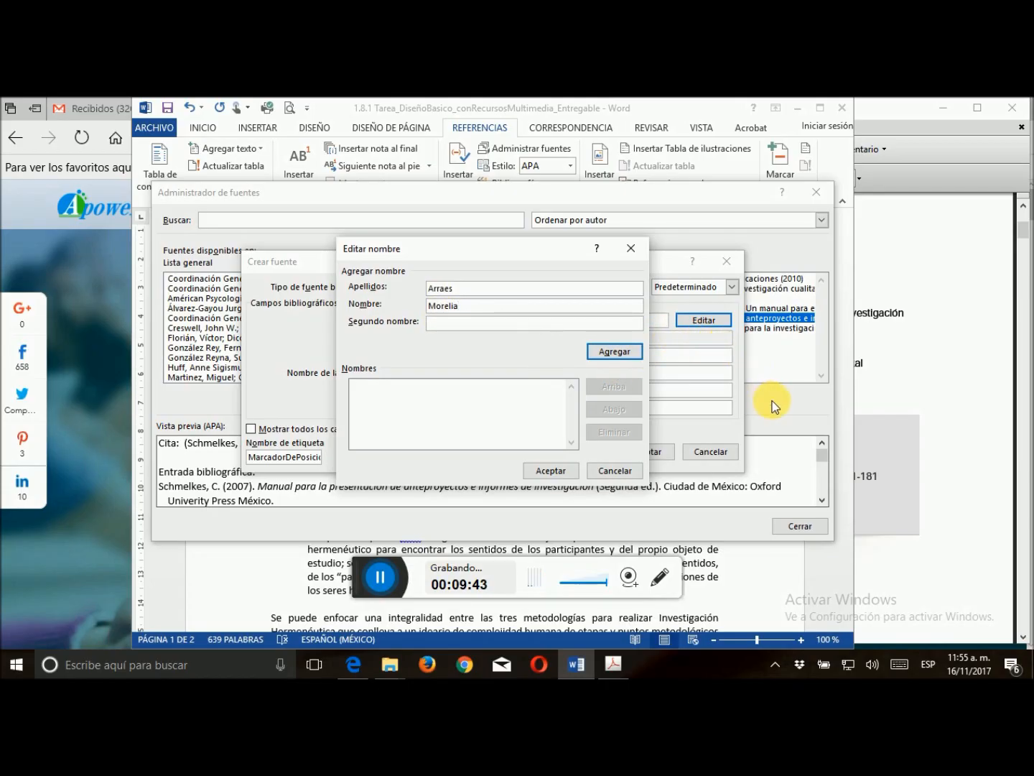
# Check the first author's surname against the article PDF in Adobe Acrobat, correct its spelling in Word, and add the author to the name list
pyautogui.click(903, 408)
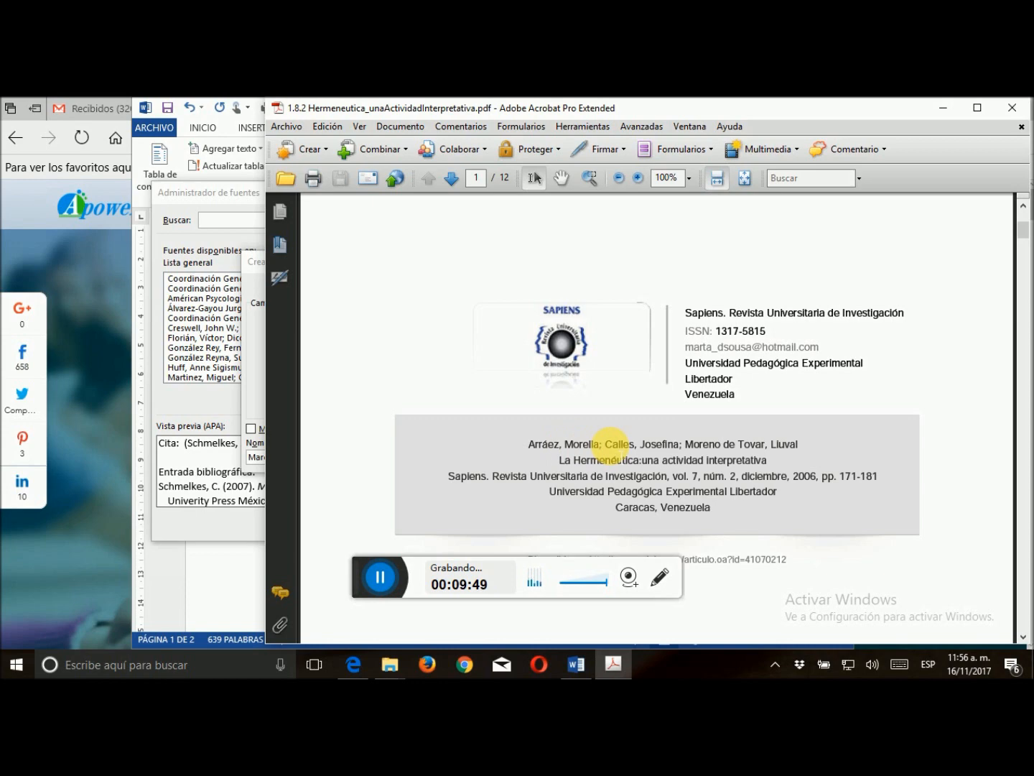
pyautogui.click(254, 406)
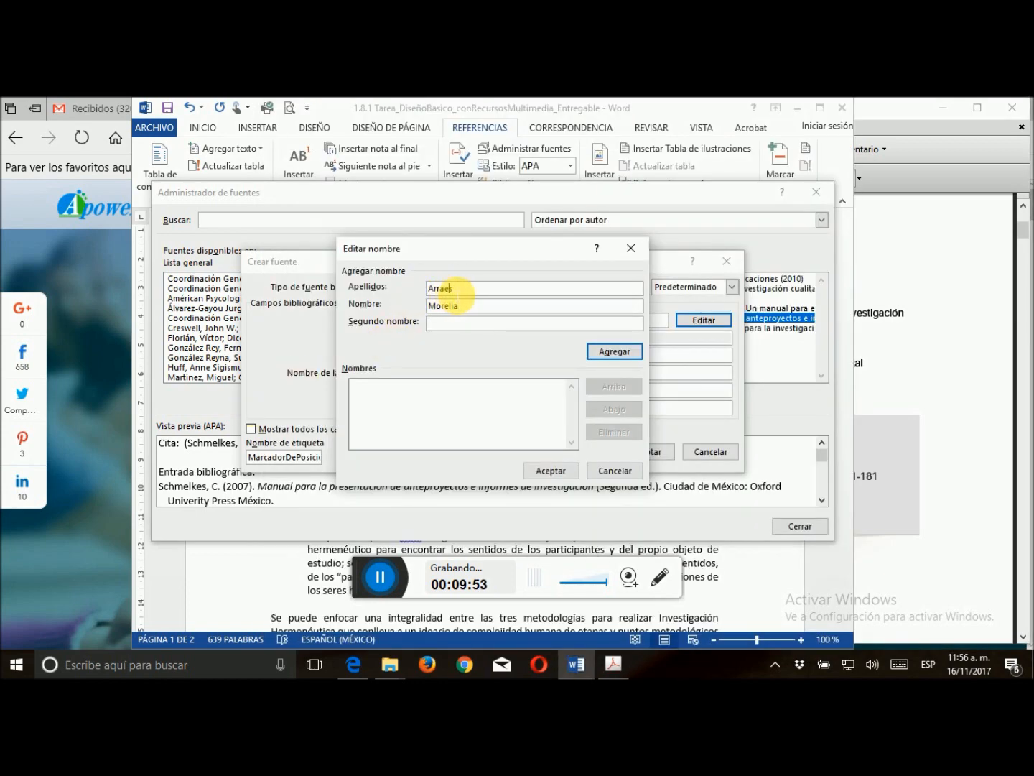
pyautogui.press('Delete')
pyautogui.press('Left')
pyautogui.press('Left')
pyautogui.press('BackSpace')
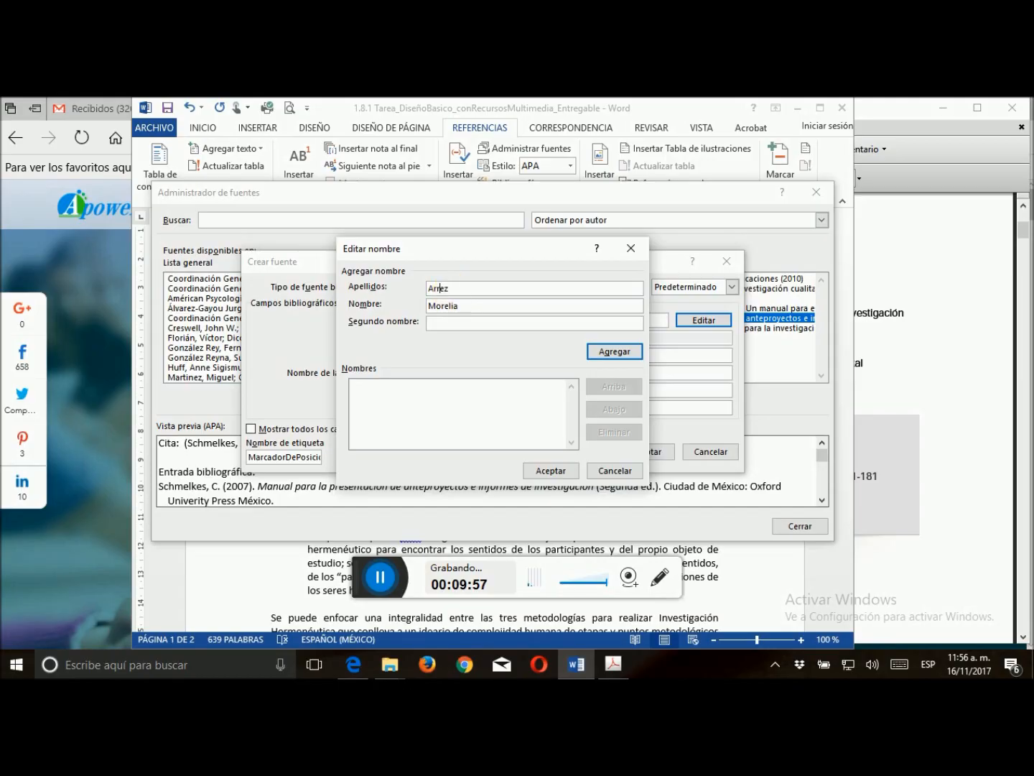
pyautogui.write('á')
pyautogui.click(611, 351)
# Enter the second author's surname and given name and add this author to the article's name list
pyautogui.write('Calles')
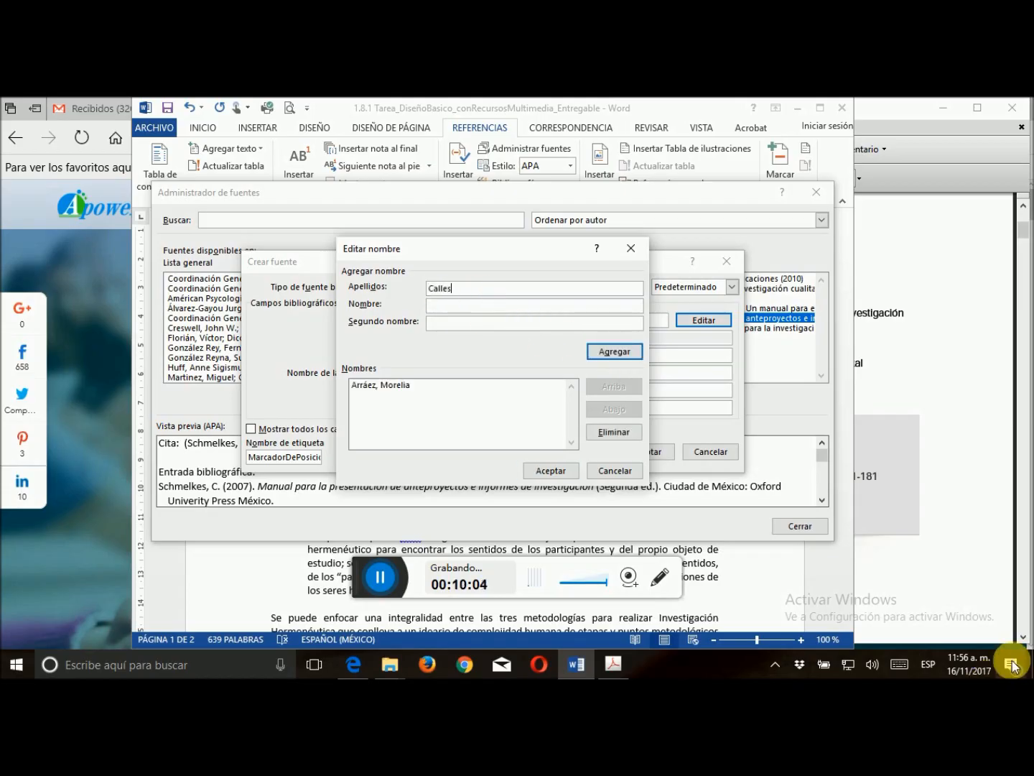
pyautogui.click(438, 305)
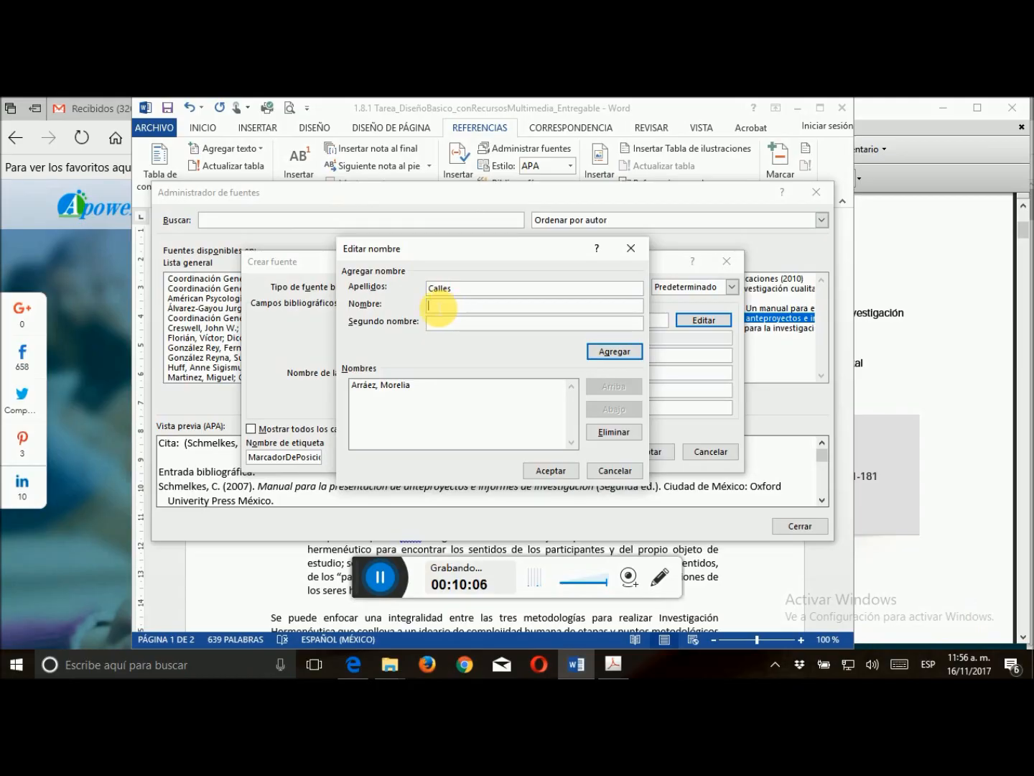
pyautogui.write('osefina')
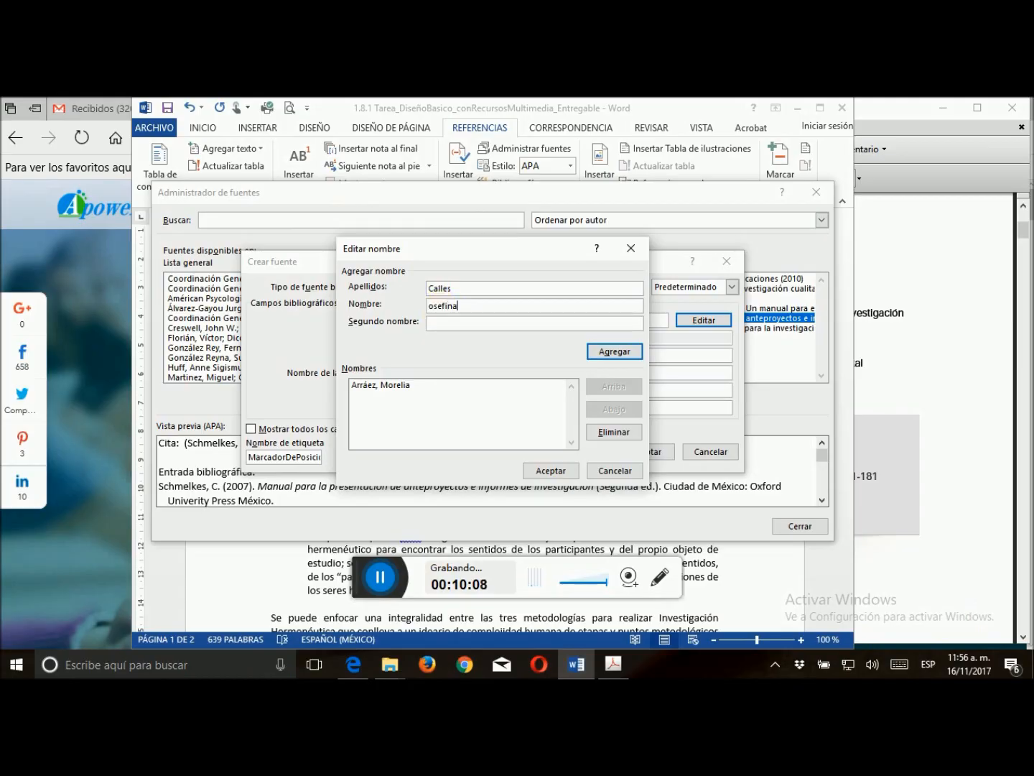
pyautogui.press('Home')
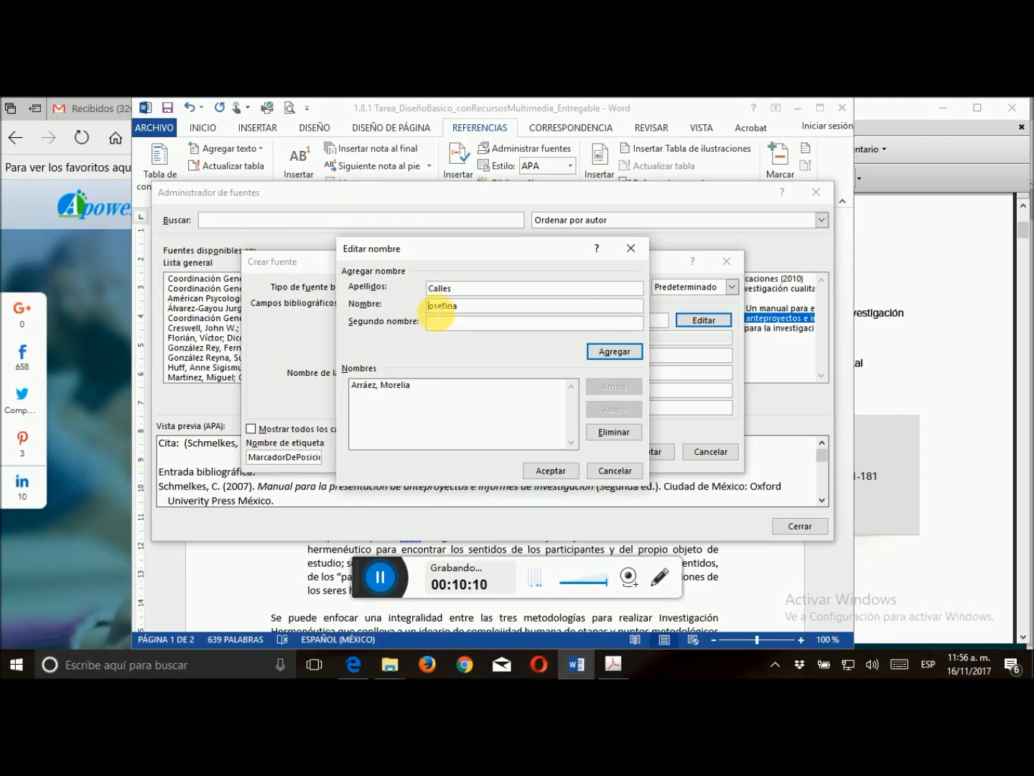
pyautogui.write('J')
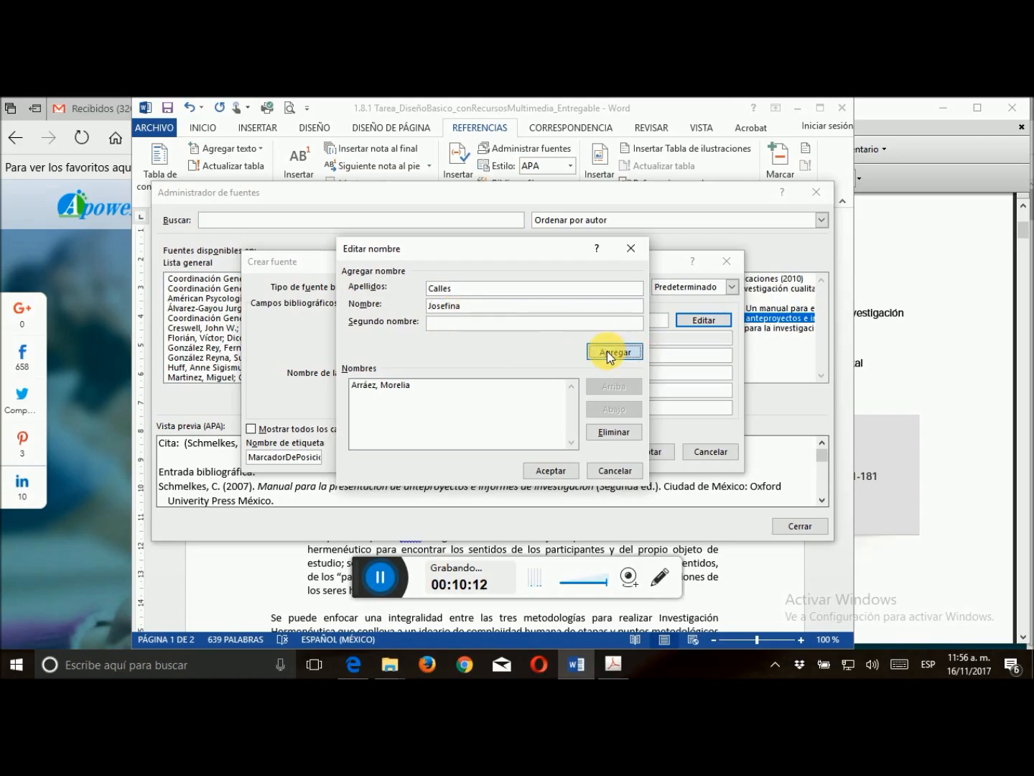
pyautogui.click(606, 350)
# Look up the third author's name in the Acrobat PDF, add it to the name list in Word, and accept the authors
pyautogui.click(883, 370)
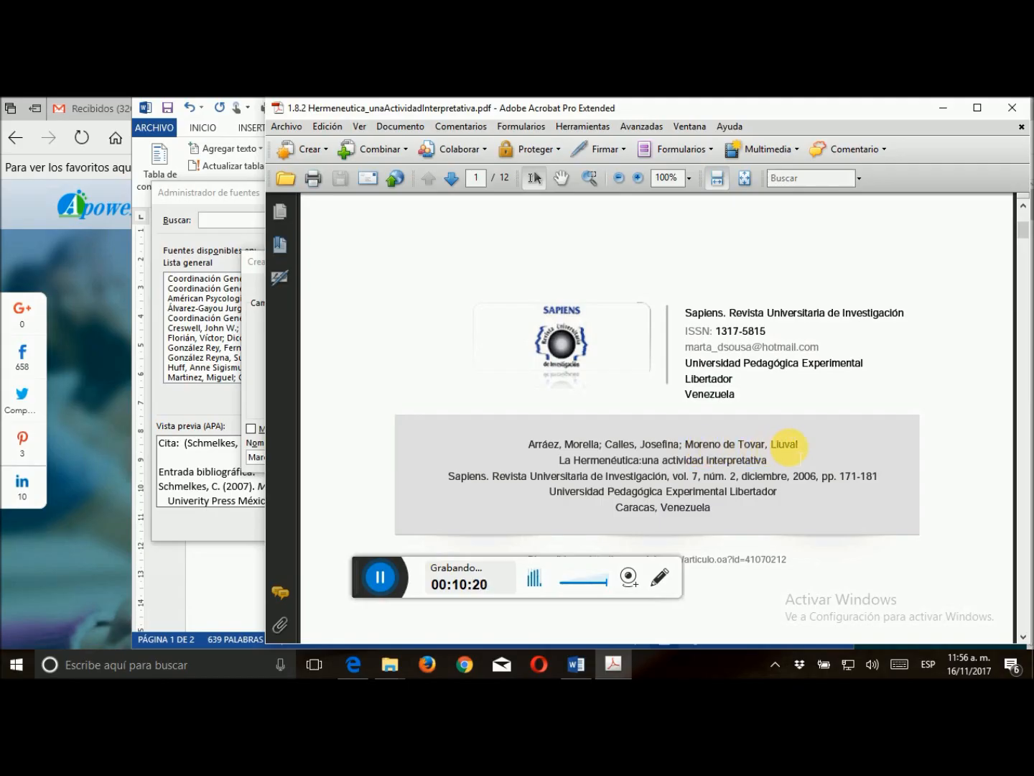
pyautogui.click(256, 402)
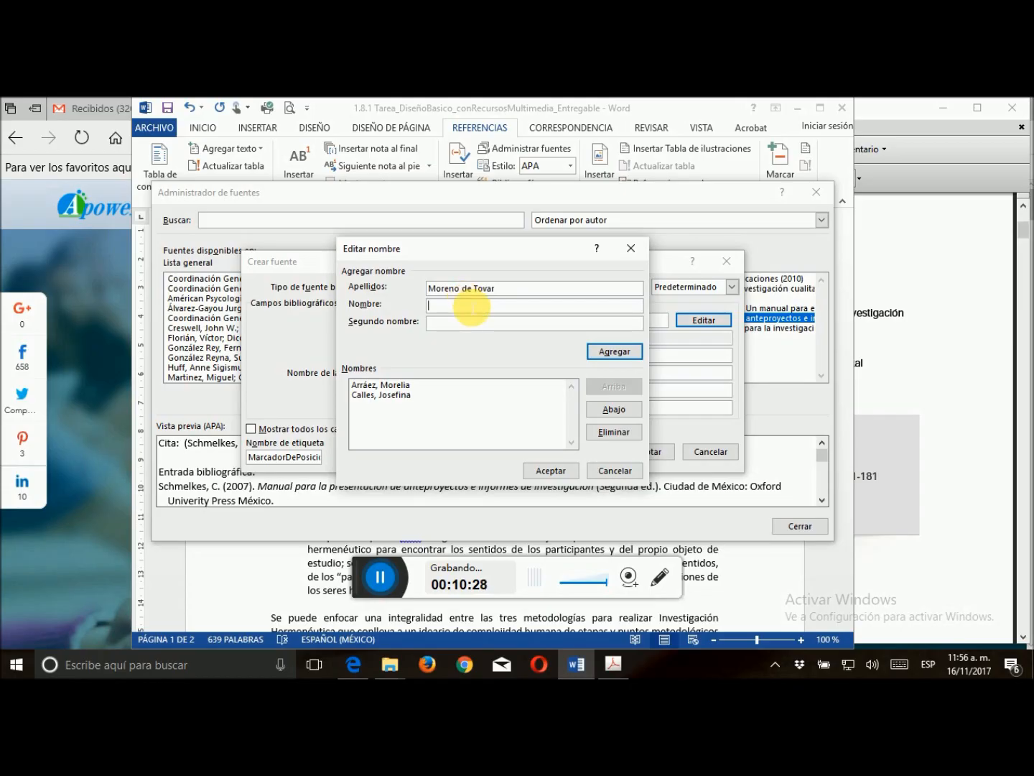
pyautogui.write('Liuval')
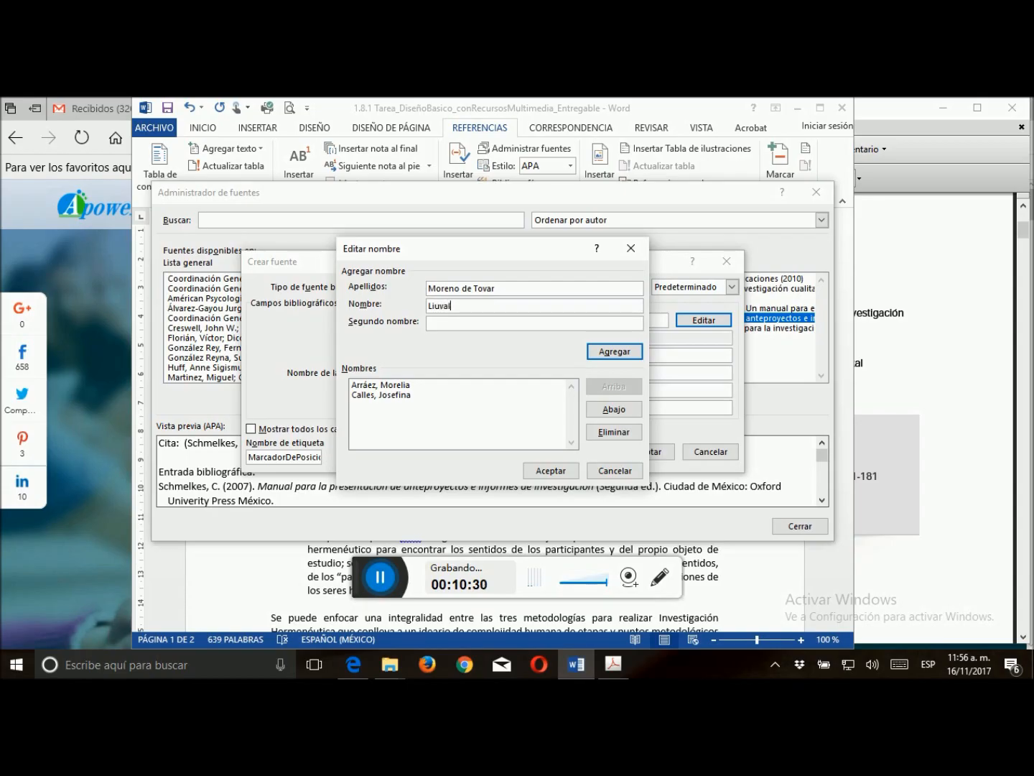
pyautogui.click(617, 352)
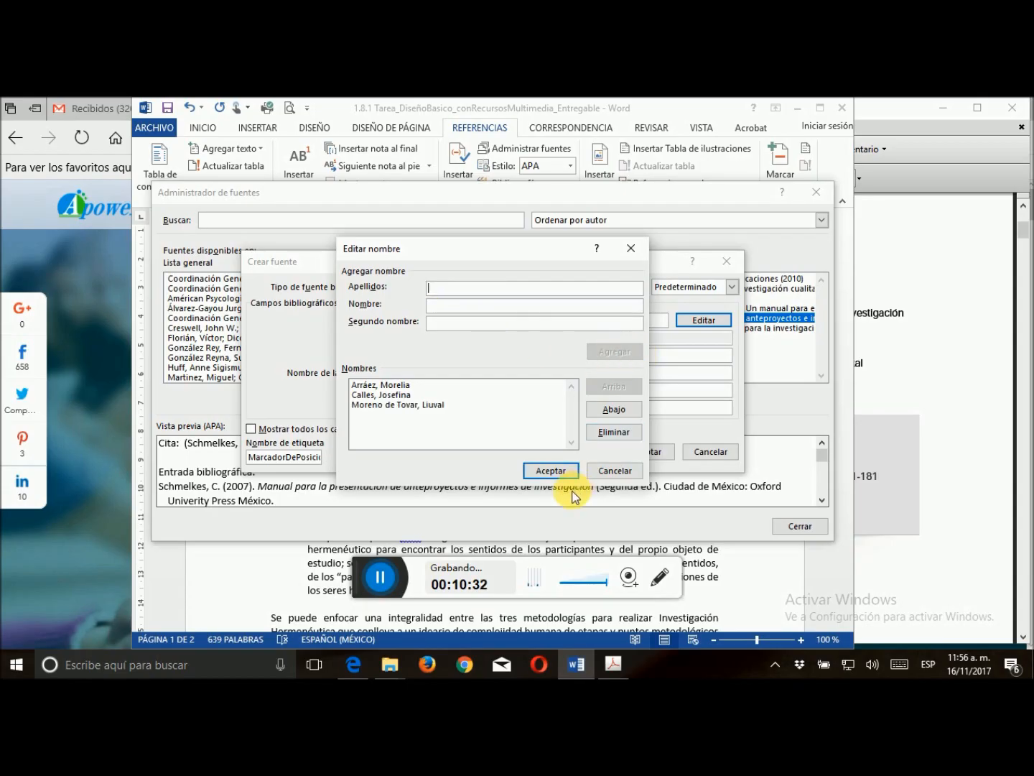
pyautogui.click(551, 471)
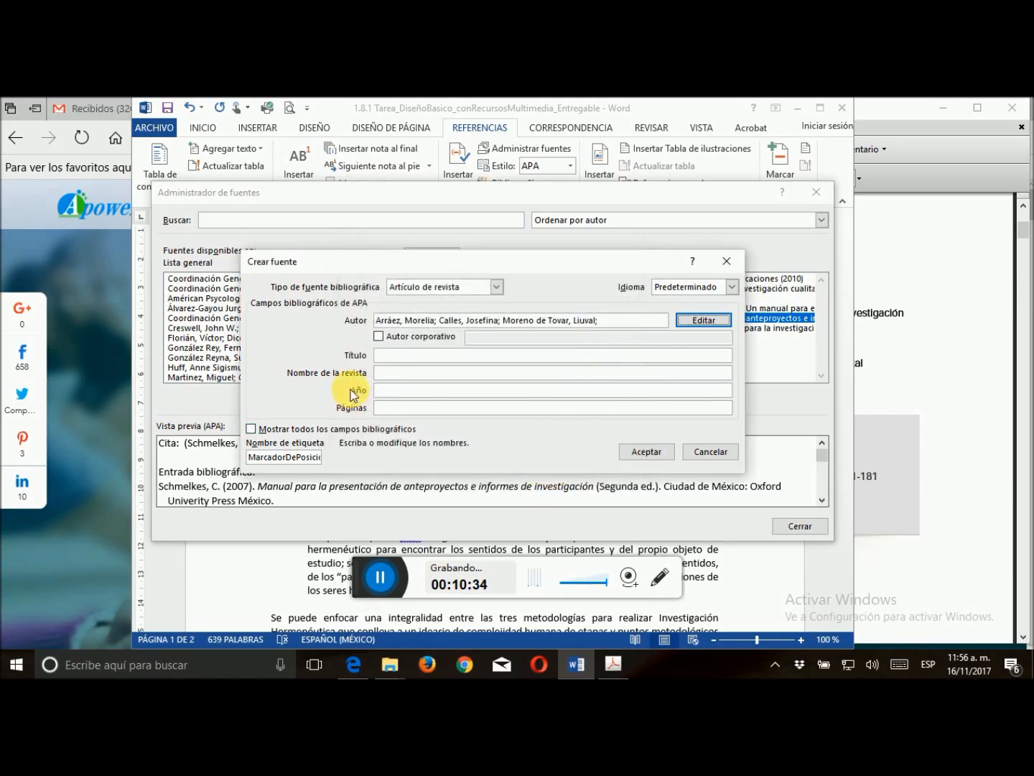
# Check the article's title in the Acrobat PDF and enter "La Hermenéutica: una actividad interpretativa" as the source's title in Word
pyautogui.click(909, 423)
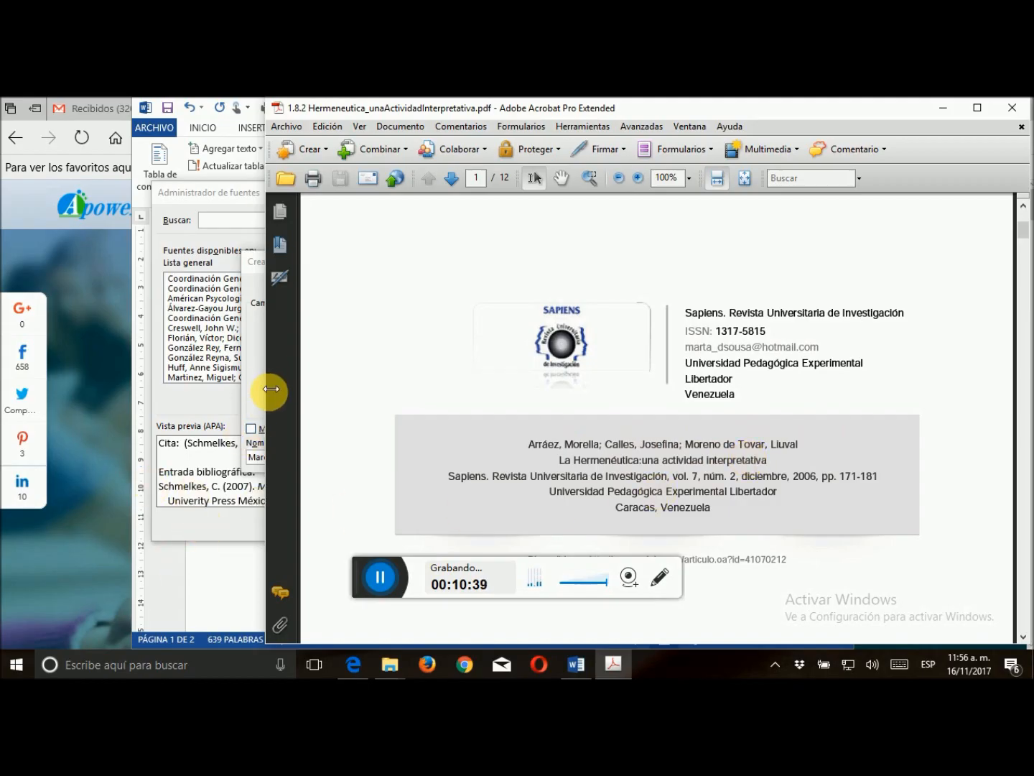
pyautogui.click(264, 391)
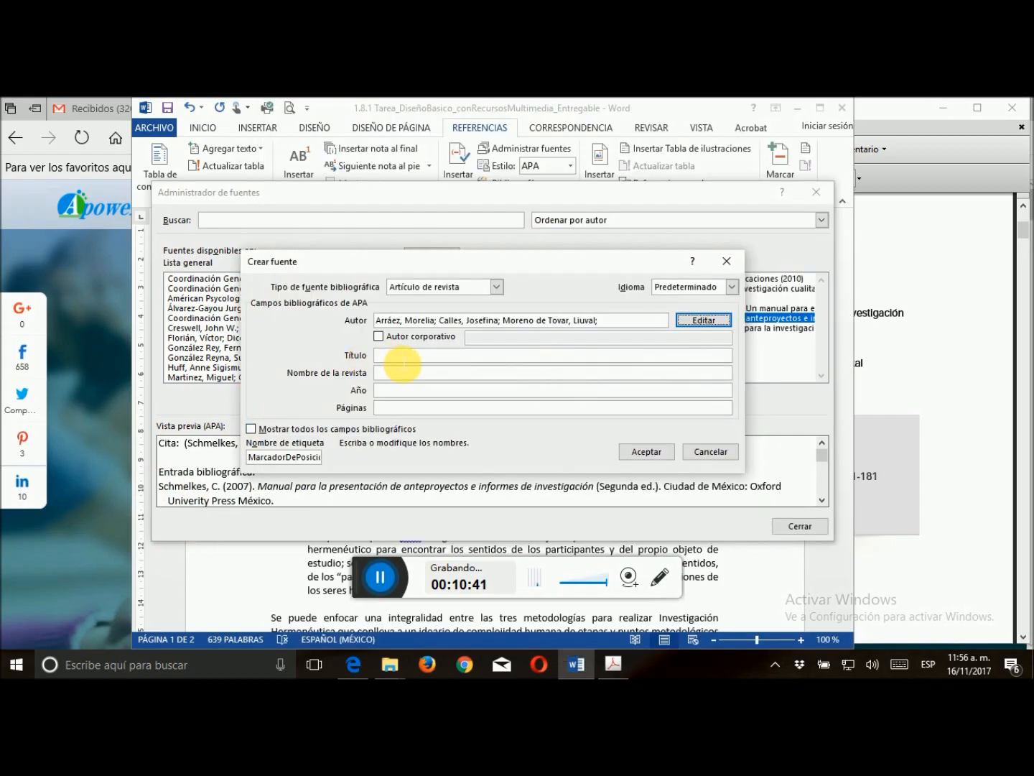
pyautogui.click(378, 355)
pyautogui.write('L')
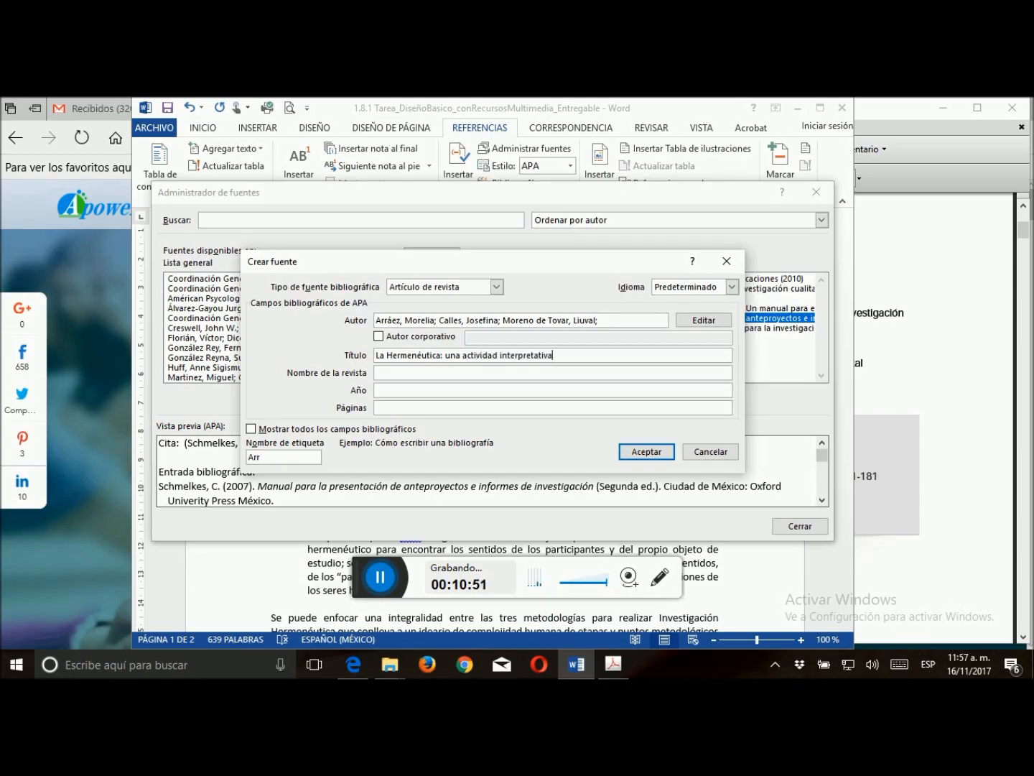
# Consult the Acrobat PDF for the journal's name and enter "Sapiens: Revista Universitaria de Investigación" as the journal name in Word
pyautogui.click(423, 372)
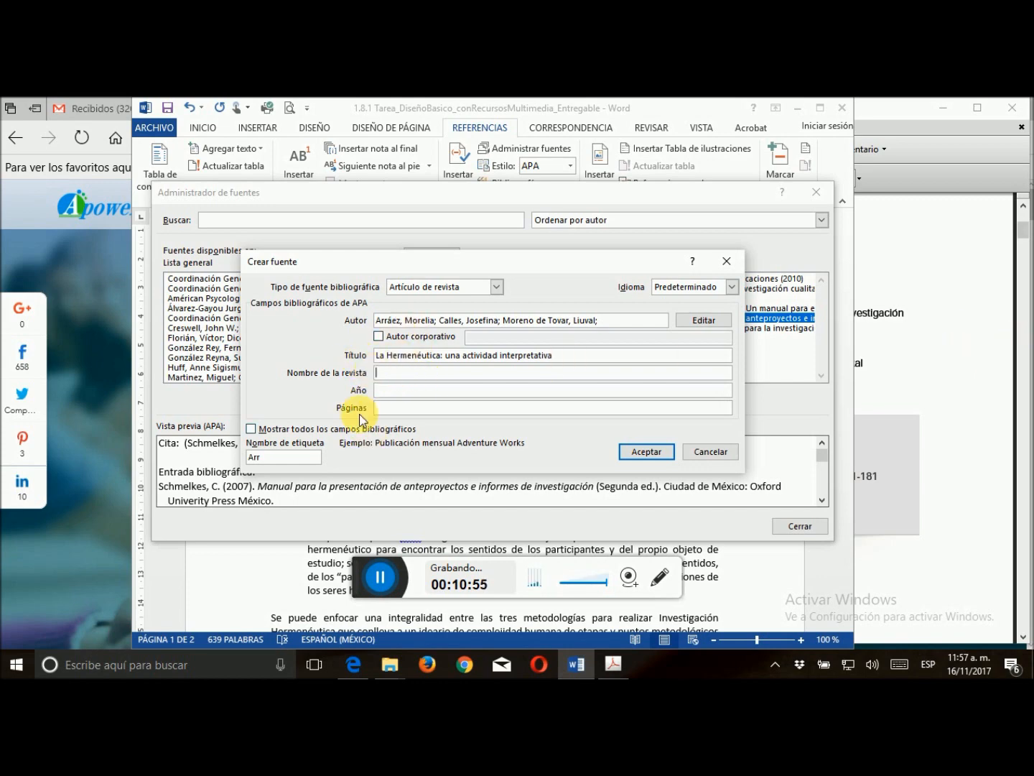
pyautogui.click(928, 314)
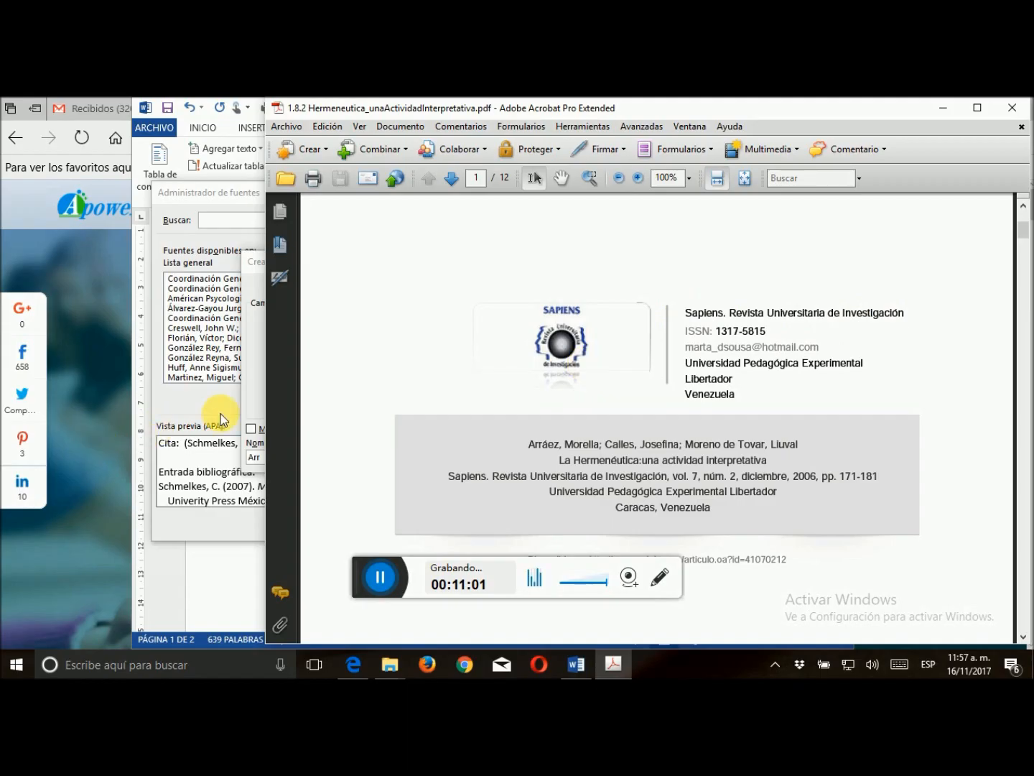
pyautogui.click(250, 399)
pyautogui.click(393, 378)
pyautogui.write('S')
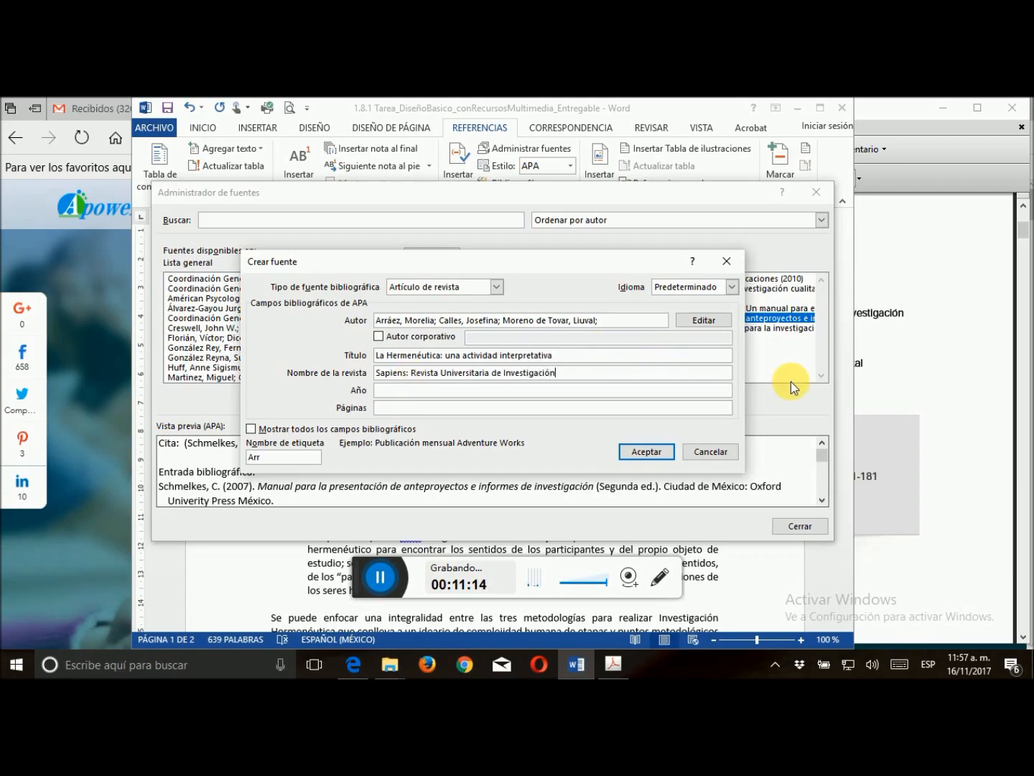
# Check the publication date in the Acrobat PDF and set the article source's year to 2006 in Word
pyautogui.click(910, 393)
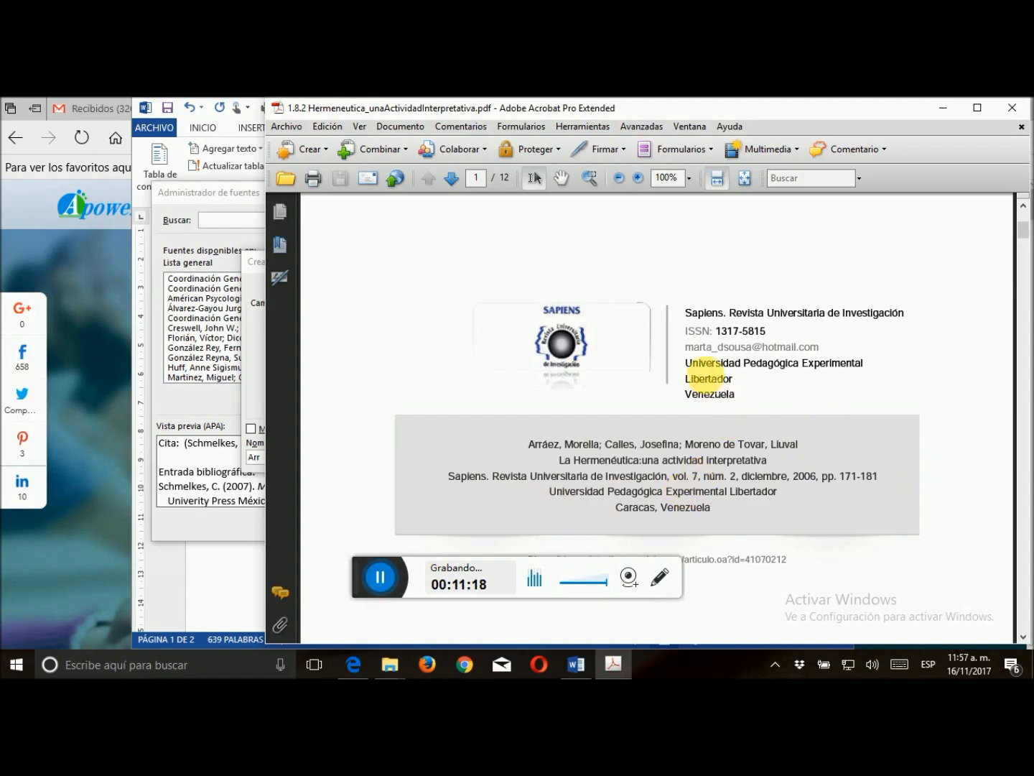
pyautogui.scroll(-2, 862, 382)
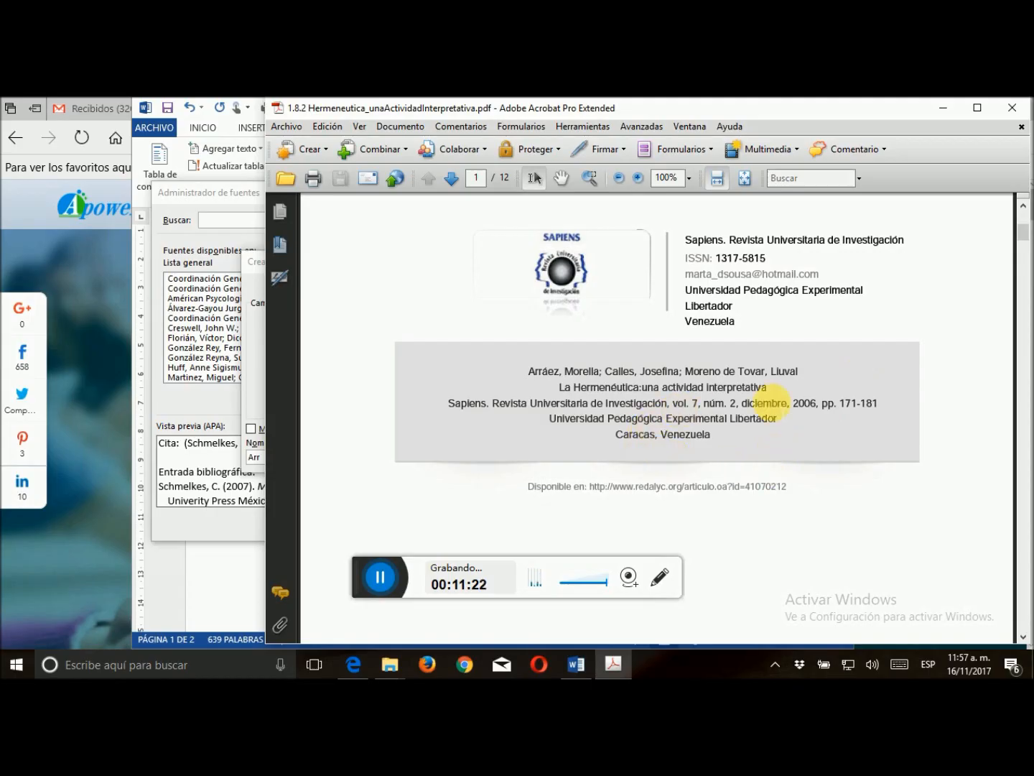
pyautogui.click(255, 385)
pyautogui.click(426, 393)
pyautogui.write('2006')
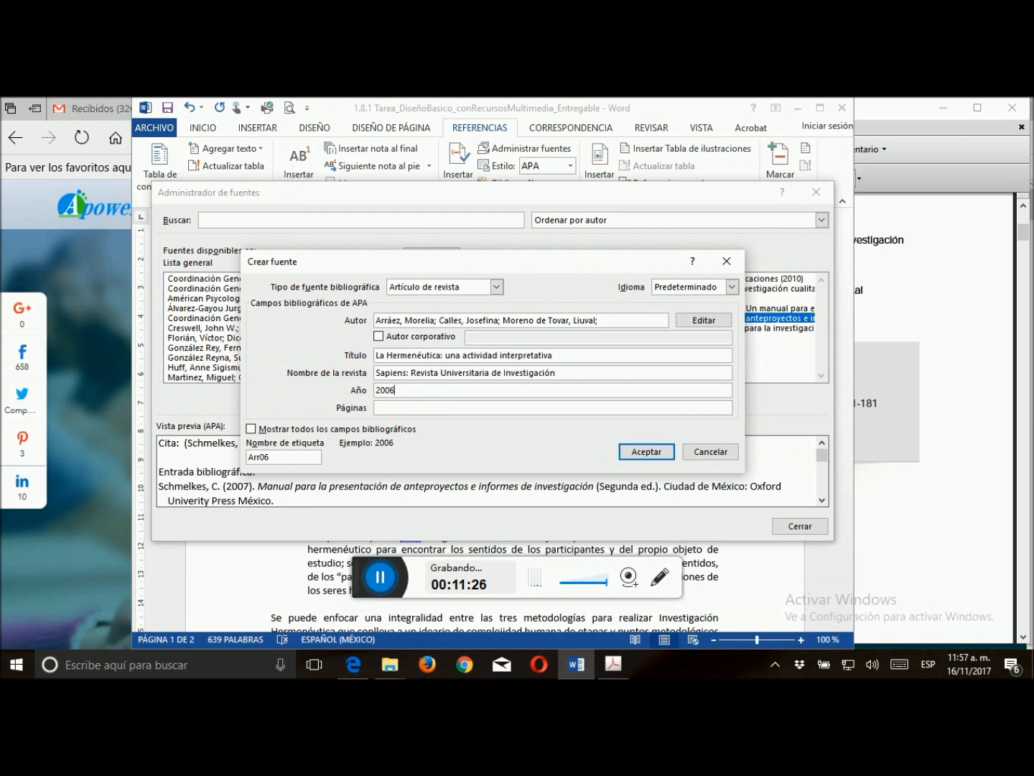
# Review the article's page range in the Acrobat PDF and enter 171-181 as the source's pages in Word
pyautogui.click(965, 273)
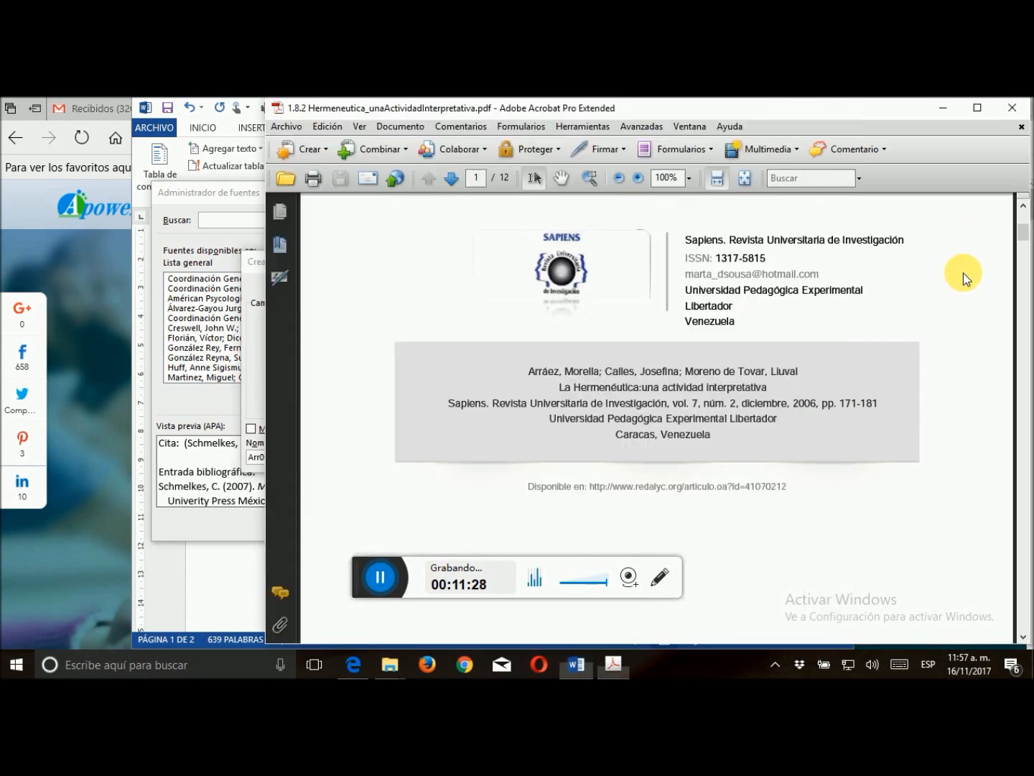
pyautogui.scroll(-5, 963, 275)
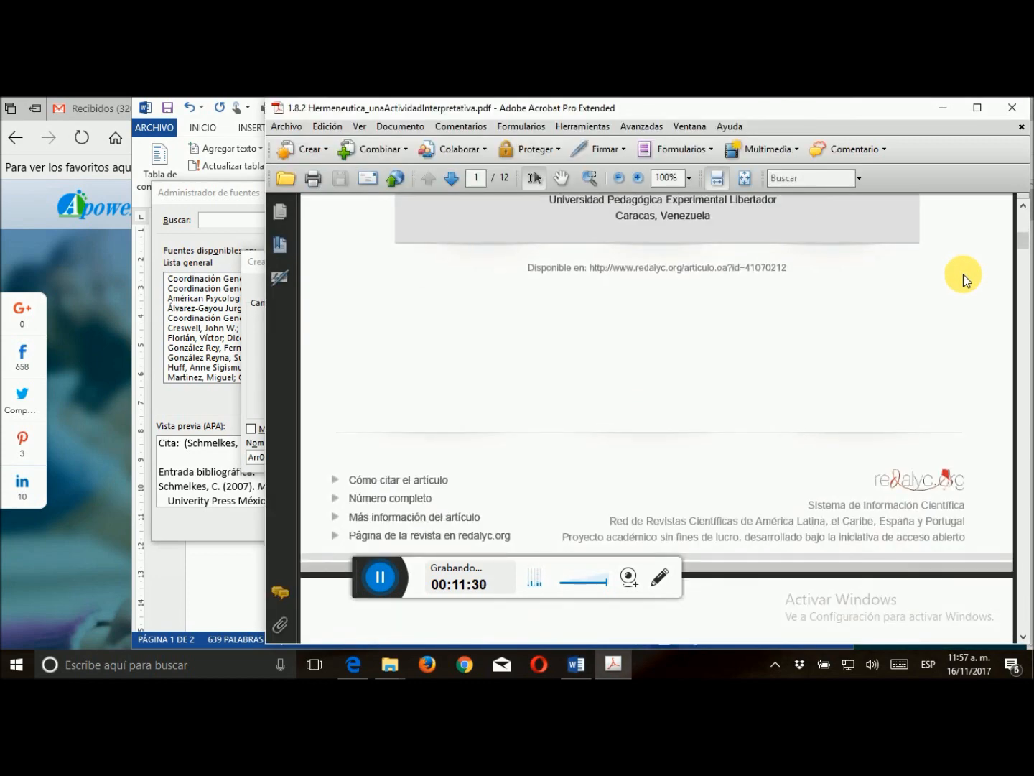
pyautogui.scroll(-9, 964, 275)
pyautogui.scroll(-15, 963, 275)
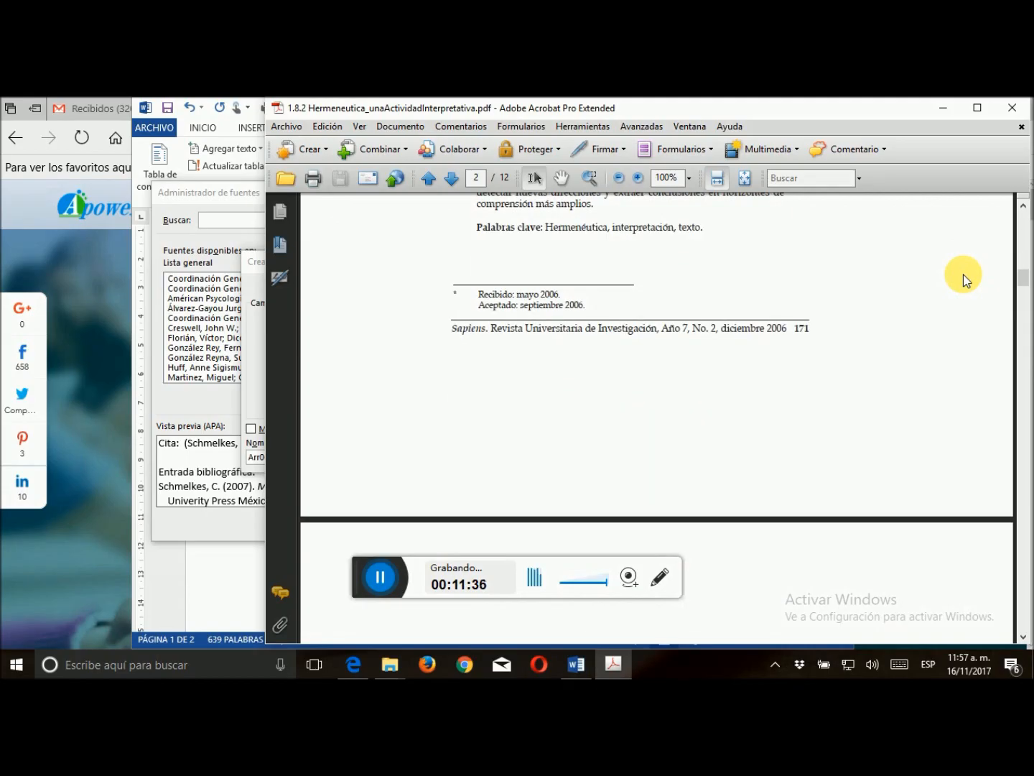
pyautogui.scroll(20, 963, 275)
pyautogui.scroll(10, 964, 274)
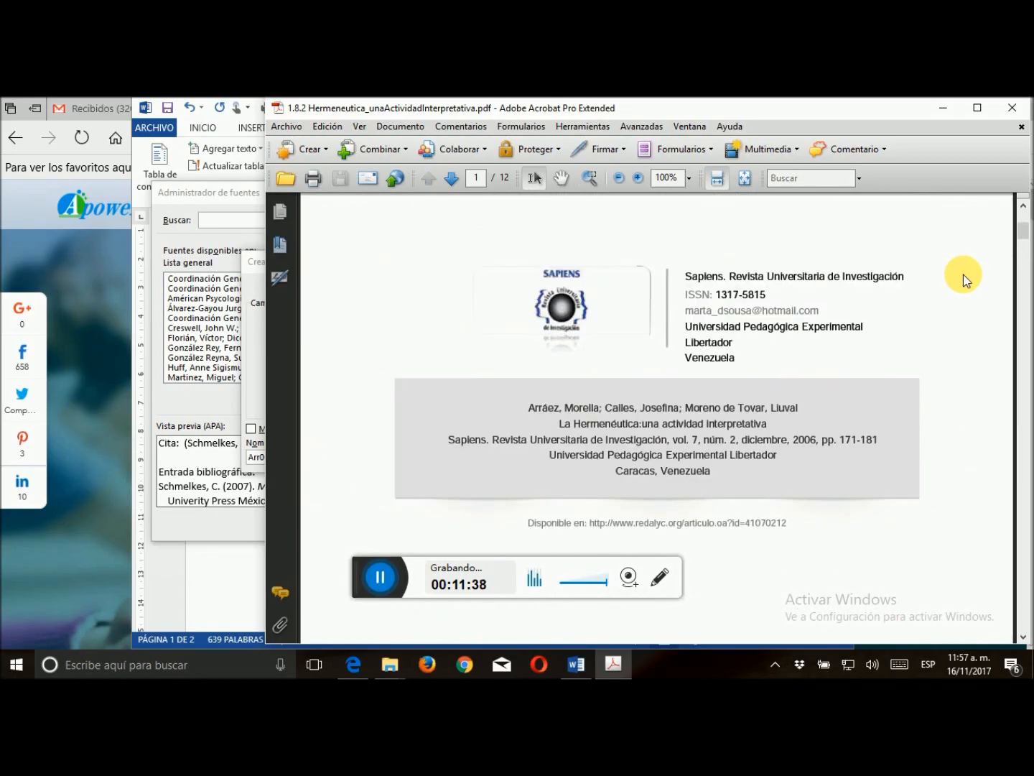
pyautogui.scroll(-4, 966, 281)
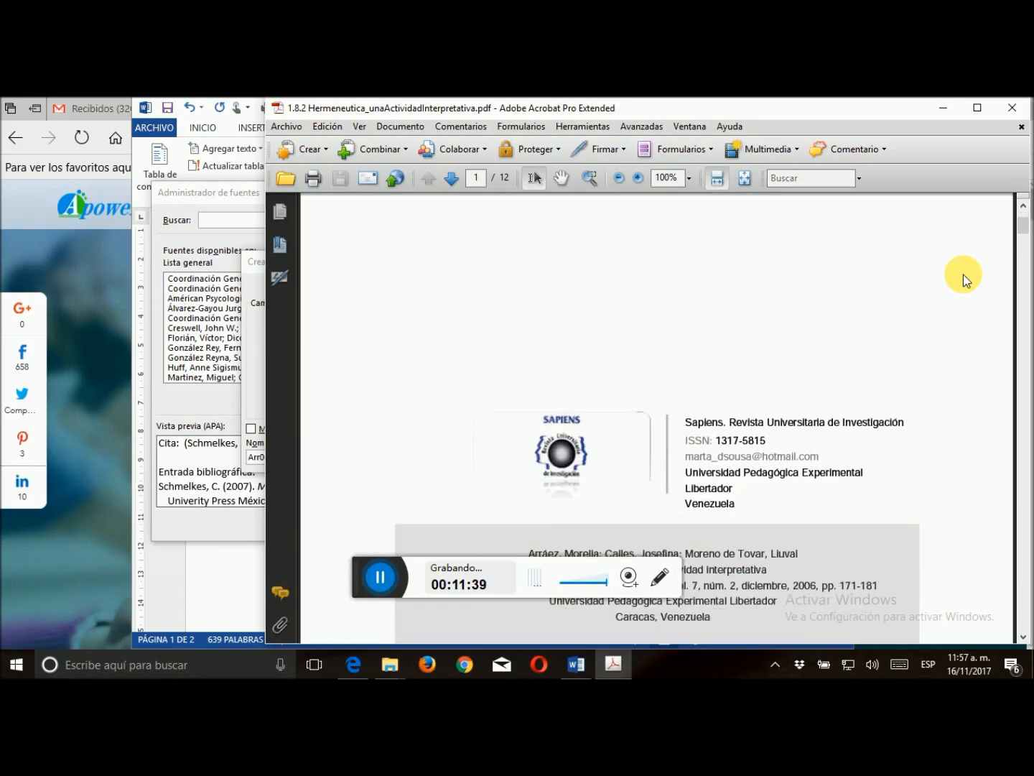
pyautogui.scroll(-2, 966, 277)
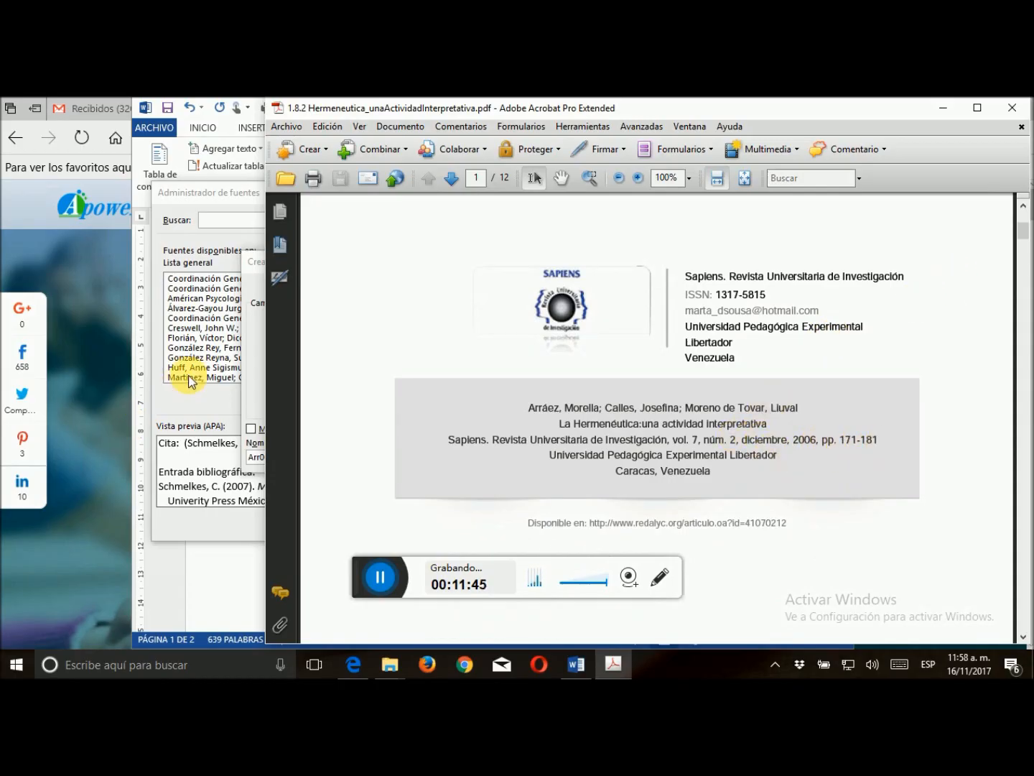
pyautogui.click(253, 372)
pyautogui.write('171-181')
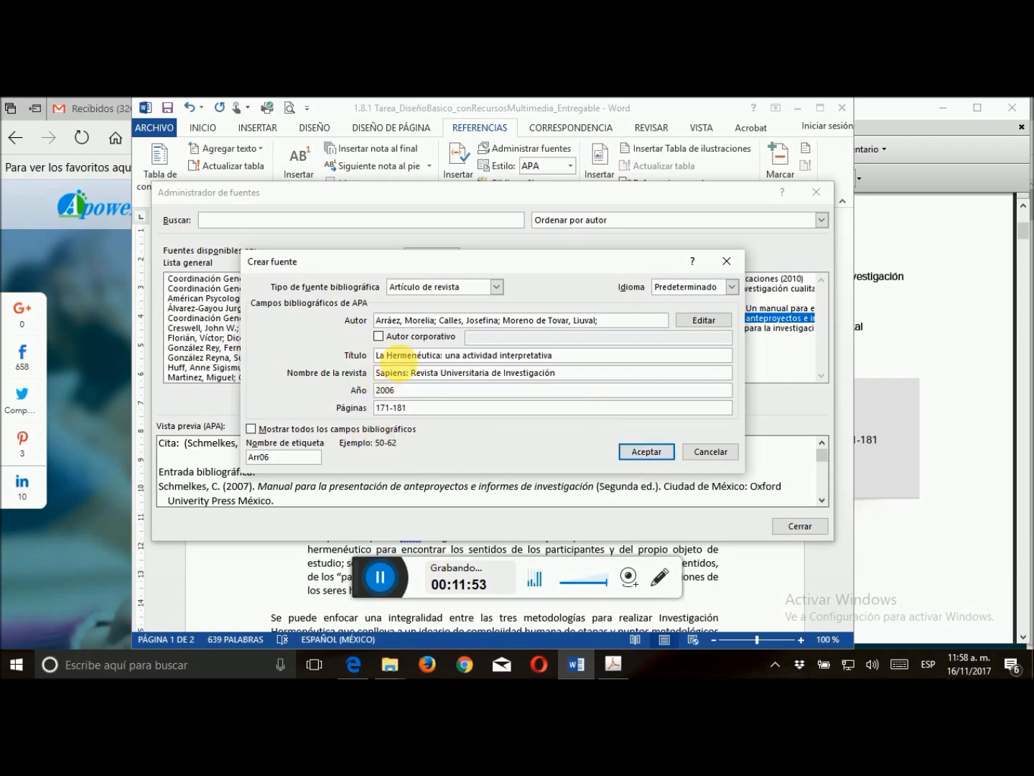
# Check the volume and issue in the Acrobat PDF, then save the article source in Word with volume 7 and number 2
pyautogui.click(946, 346)
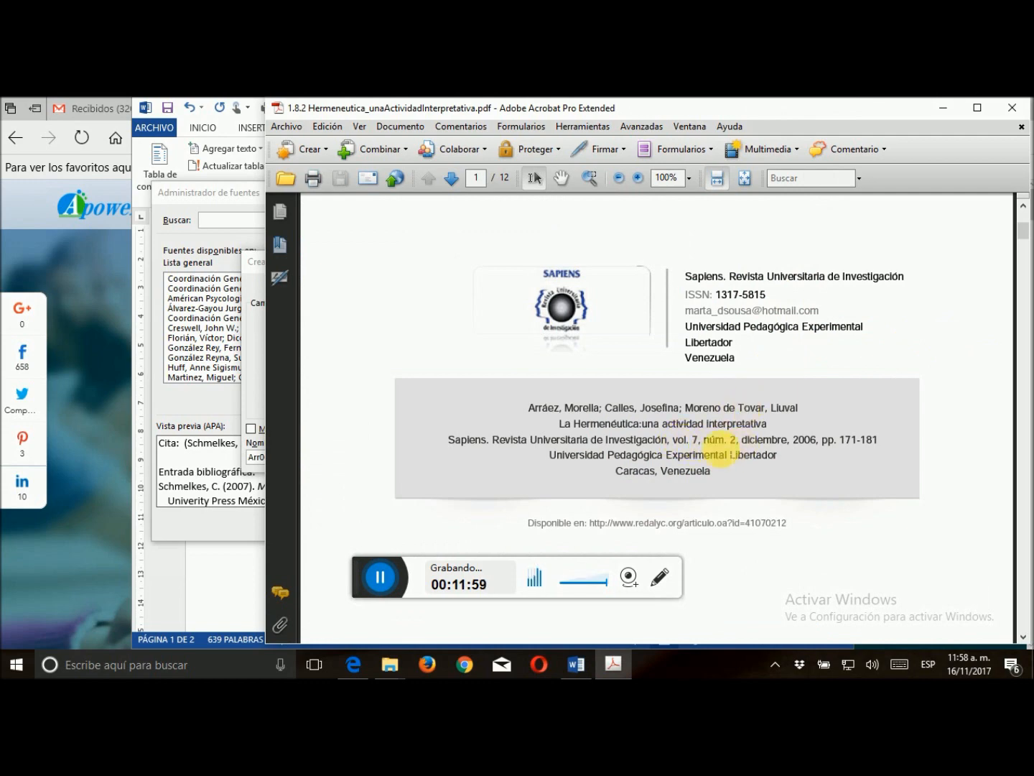
pyautogui.click(257, 390)
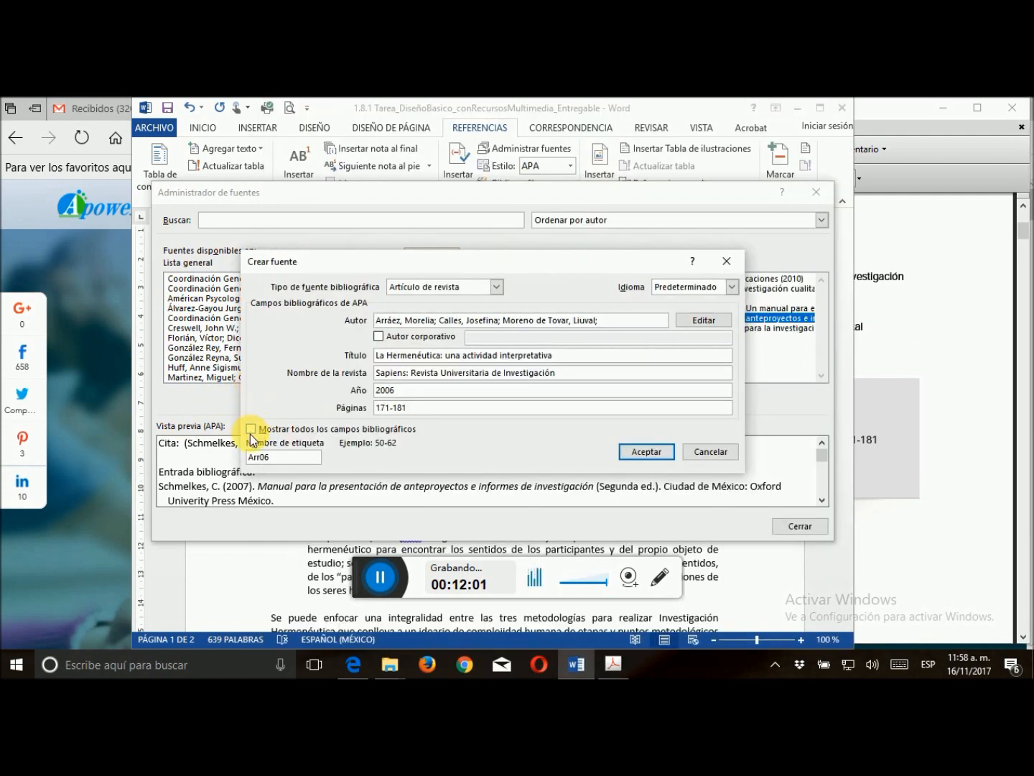
pyautogui.click(251, 430)
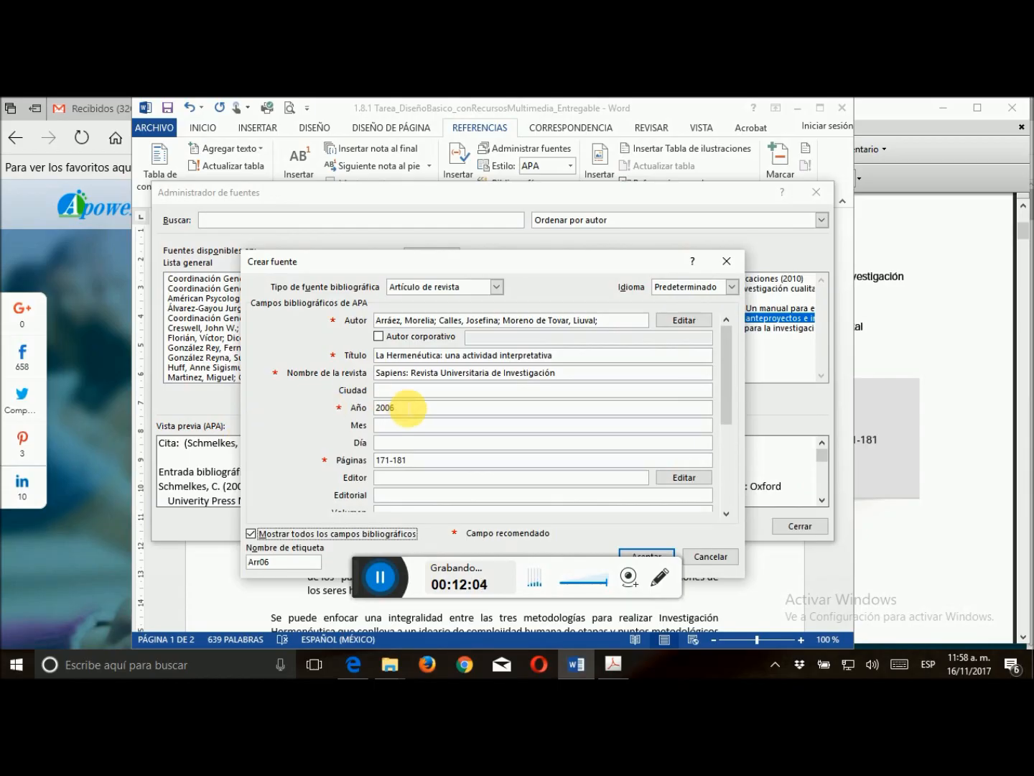
pyautogui.moveTo(727, 389); pyautogui.dragTo(725, 502)
pyautogui.click(421, 341)
pyautogui.write('7')
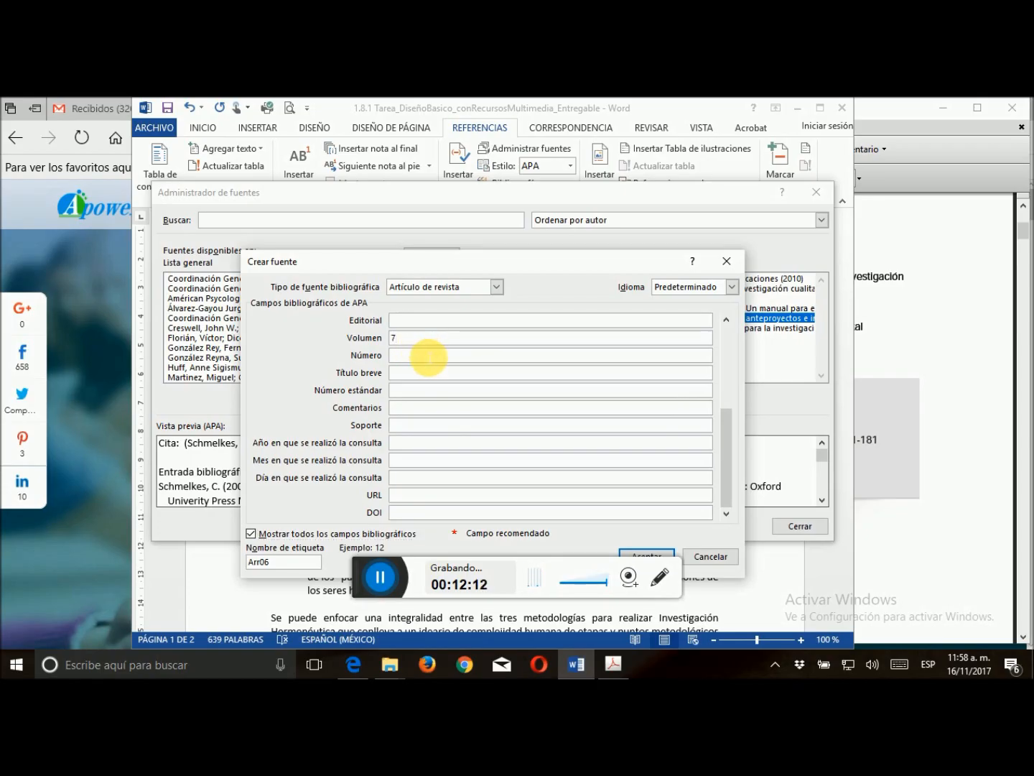
pyautogui.write('2')
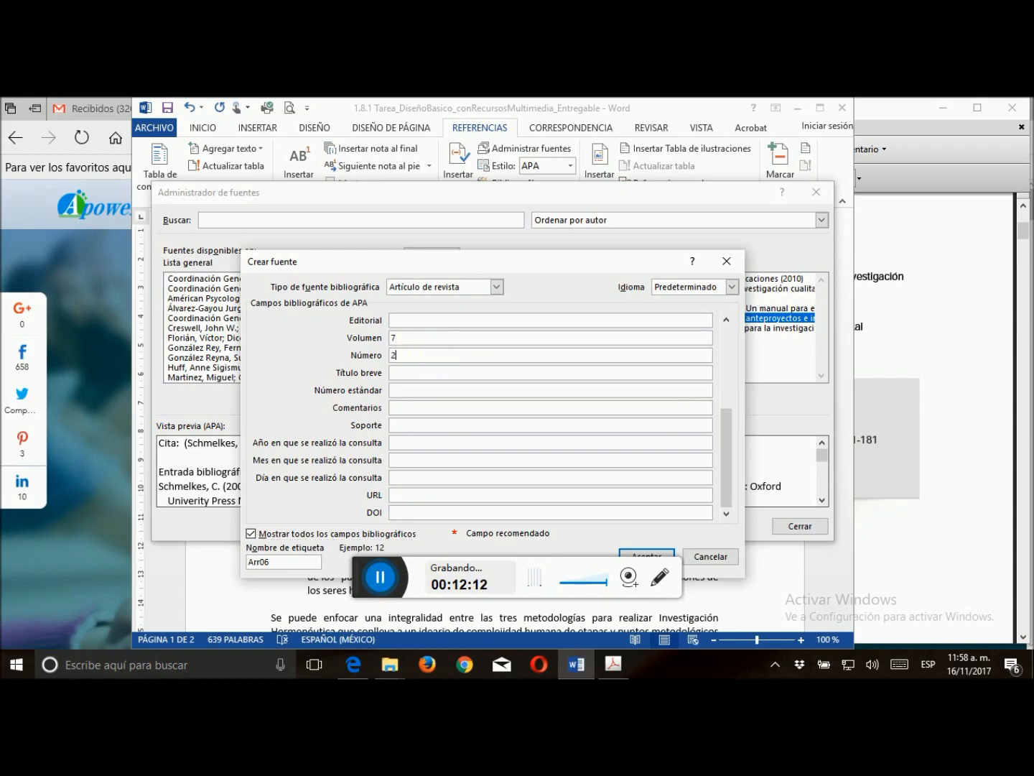
pyautogui.click(647, 556)
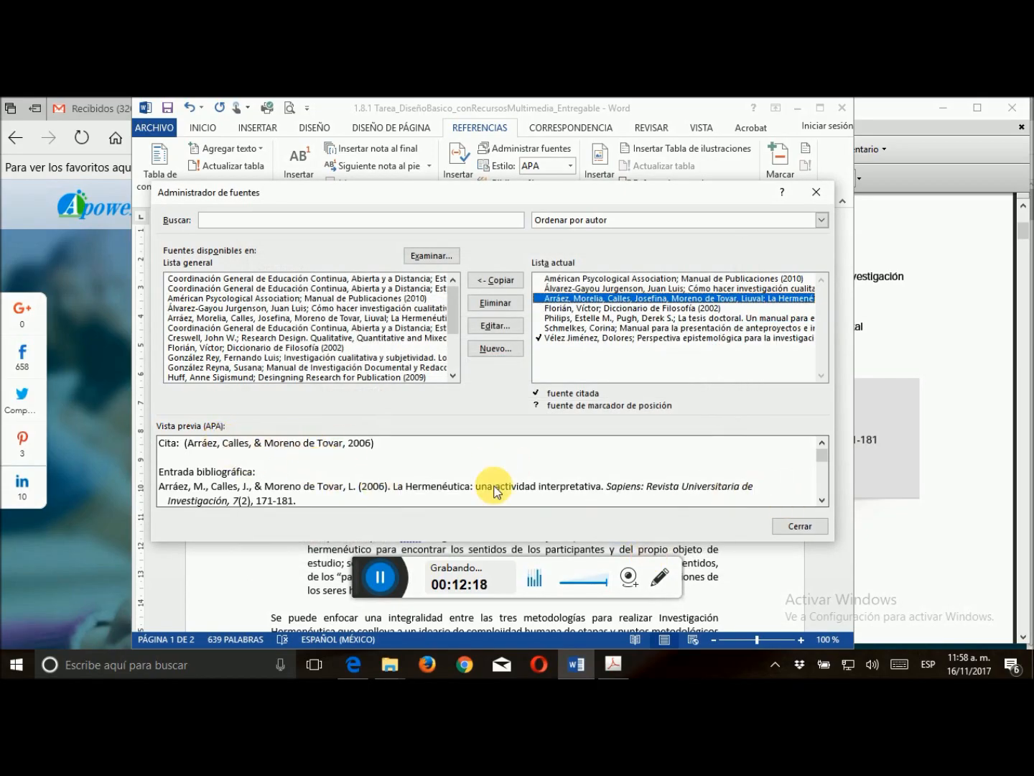
# Review the new article source's APA preview, and close the source manager and the Acrobat PDF
pyautogui.moveTo(824, 458); pyautogui.dragTo(825, 463)
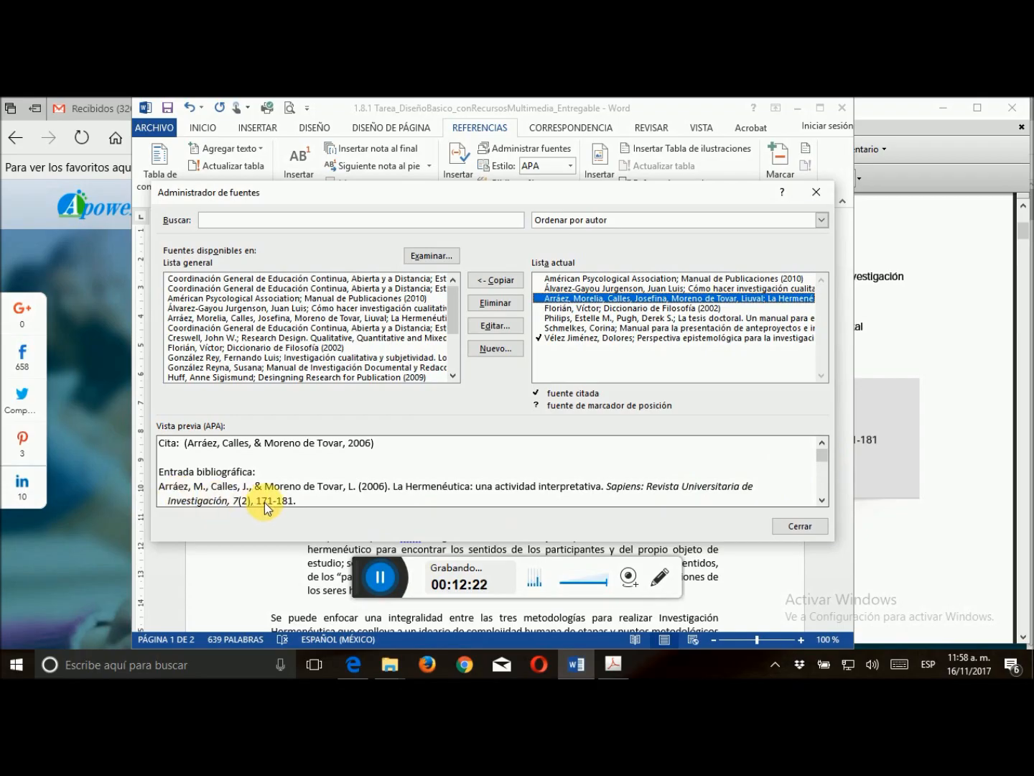
pyautogui.click(798, 528)
pyautogui.click(906, 366)
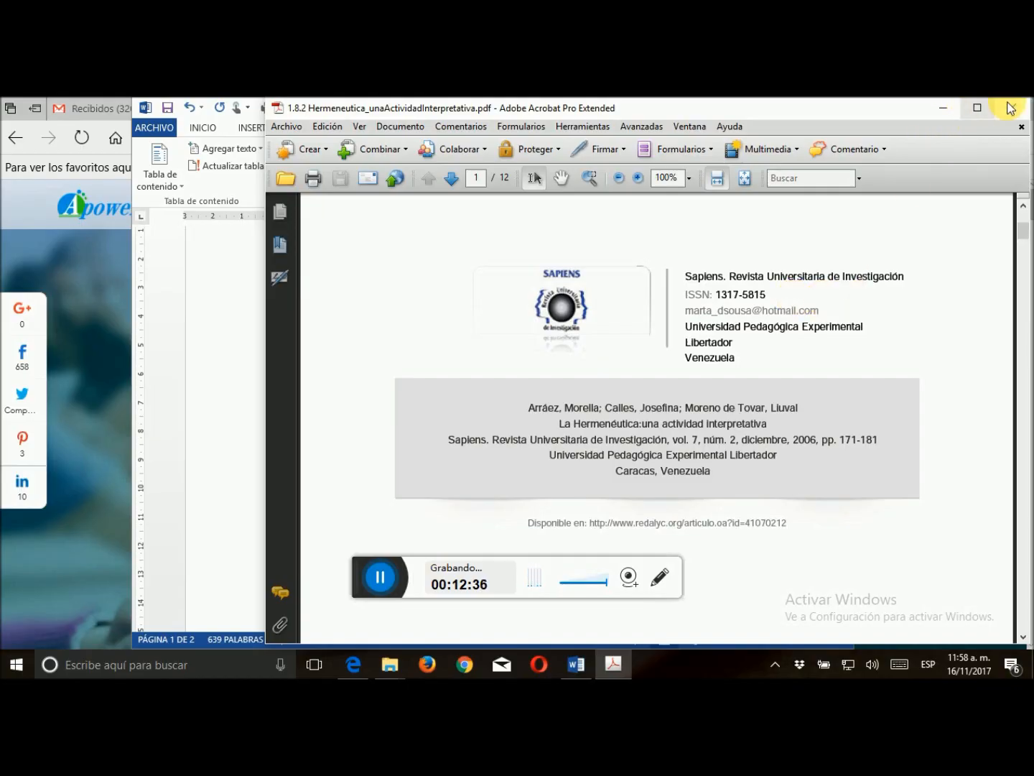
pyautogui.click(1012, 107)
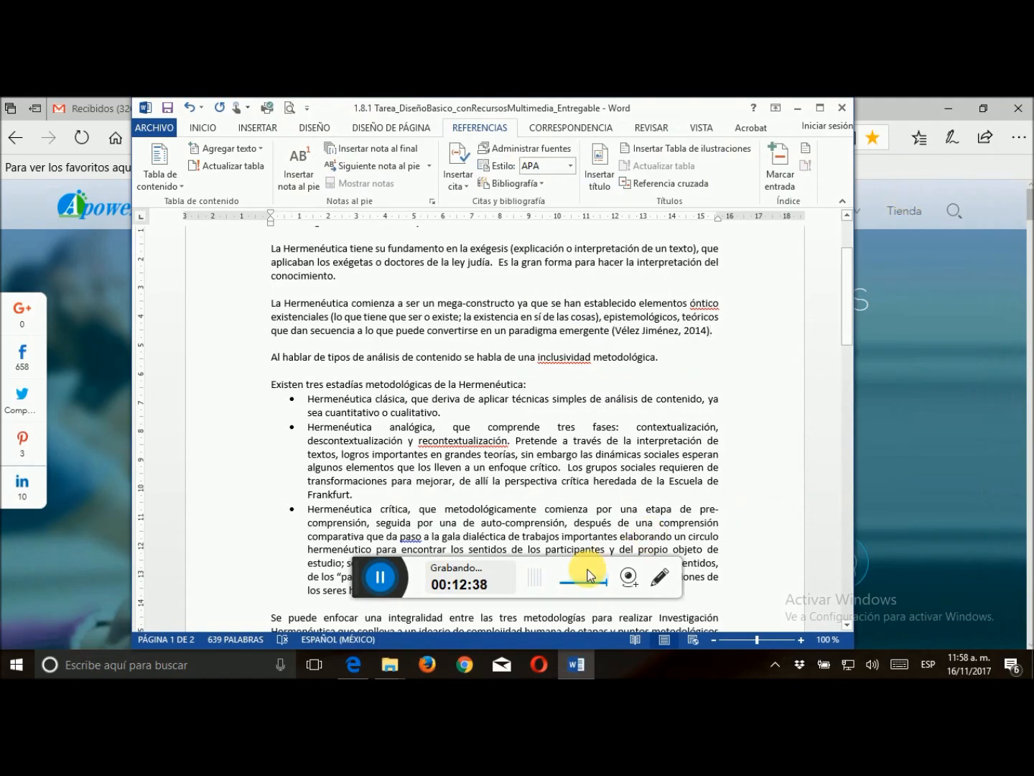
# Switch to the Edge browser and examine the article's page on redalyc.org
pyautogui.click(969, 347)
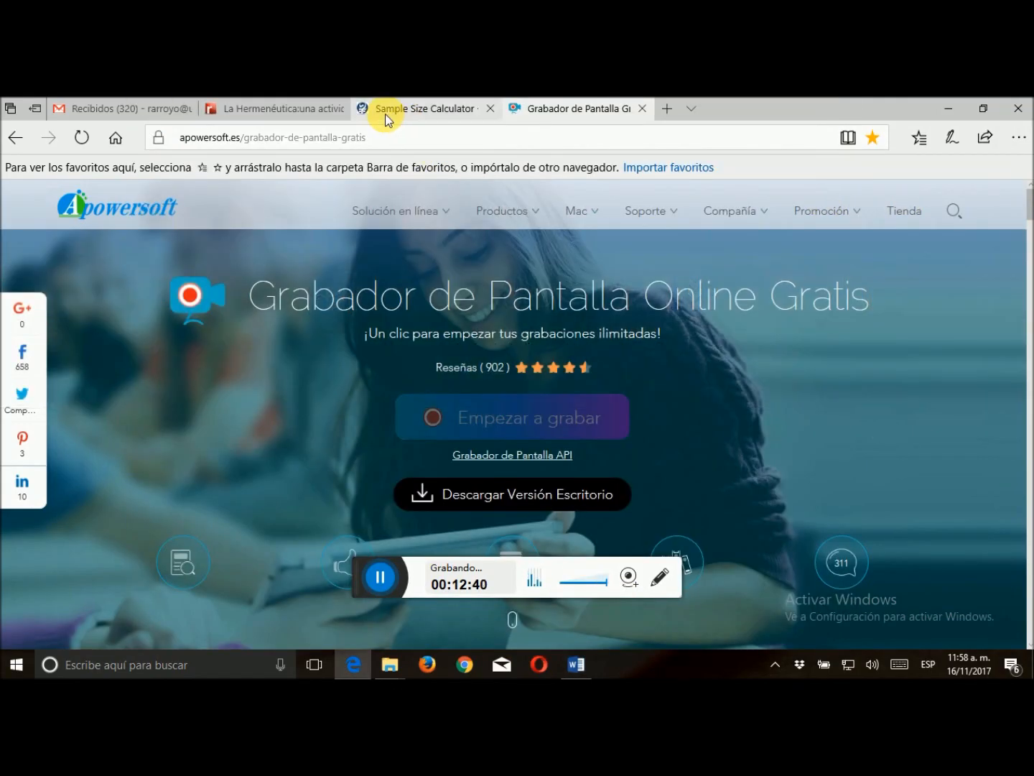
pyautogui.click(292, 112)
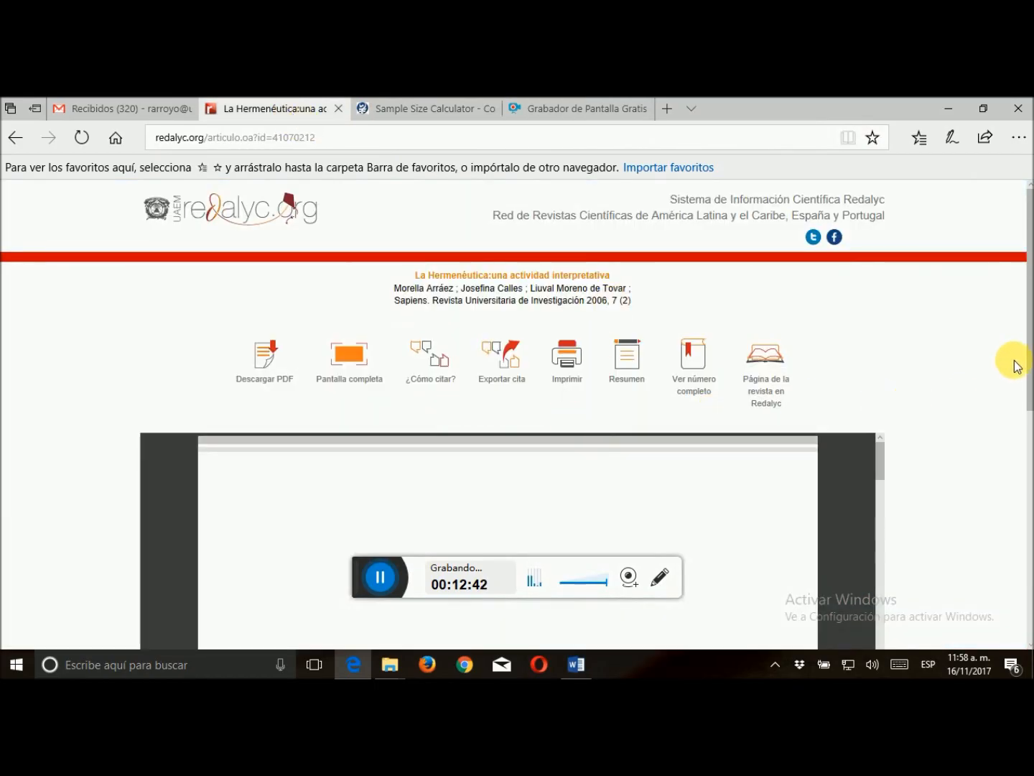
pyautogui.moveTo(1030, 355)
pyautogui.mouseDown()
pyautogui.moveTo(1030, 371)
pyautogui.moveTo(1030, 350)
pyautogui.mouseUp()
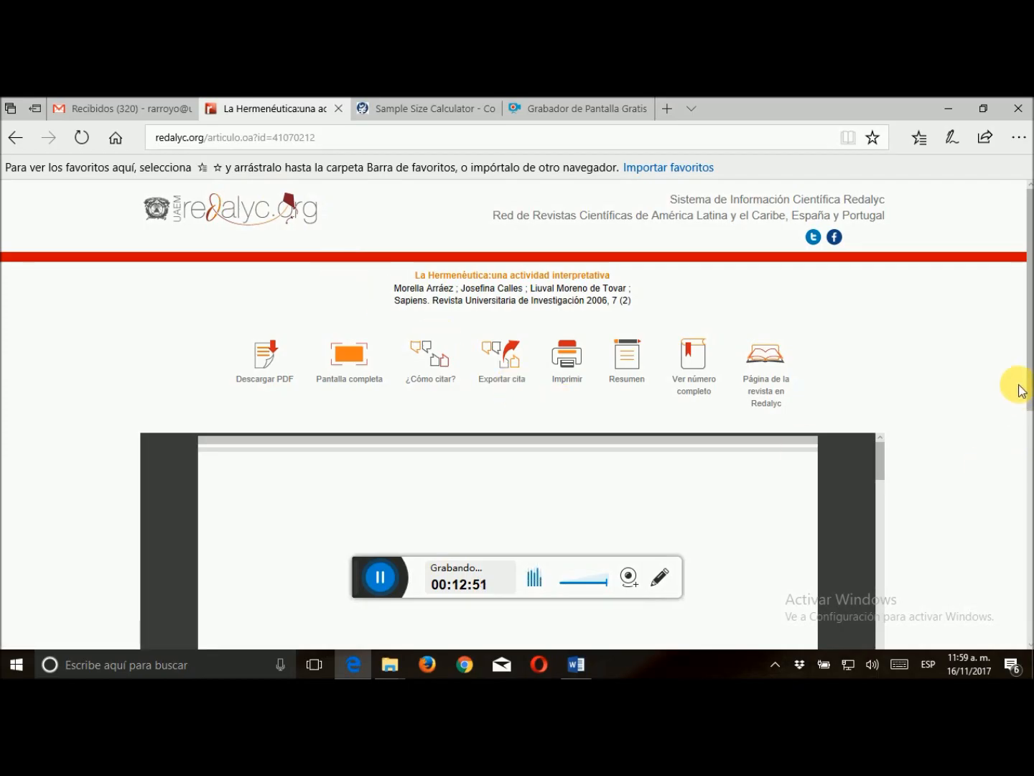
pyautogui.moveTo(1018, 370); pyautogui.dragTo(1028, 468)
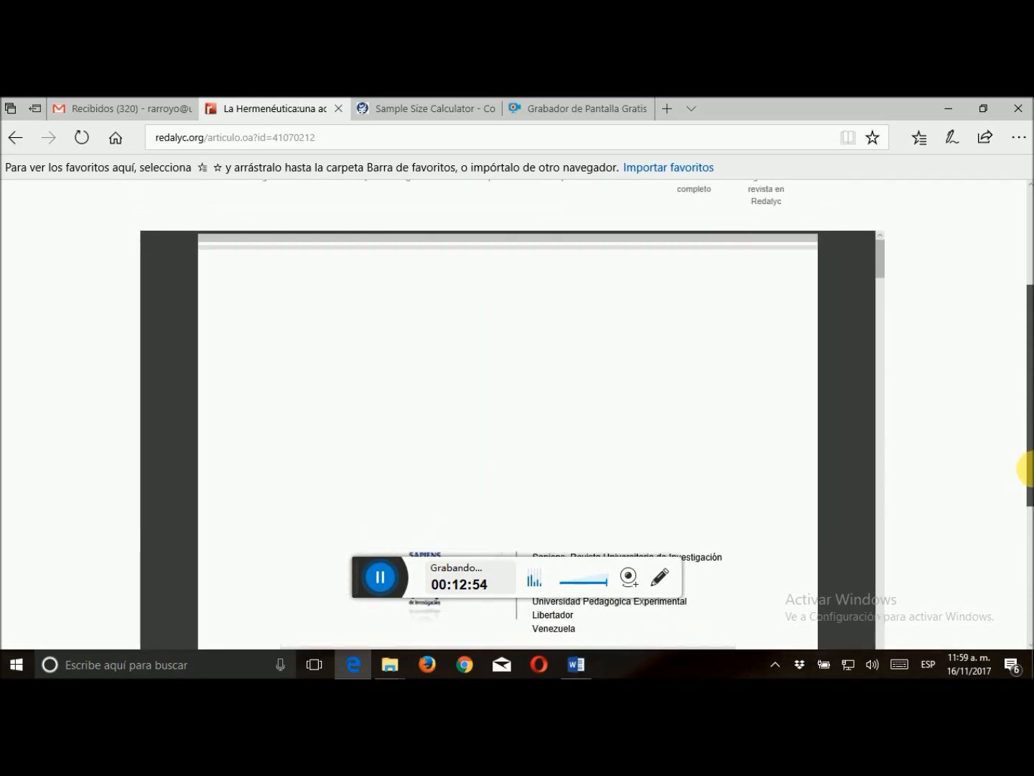
# Return to Word and reopen the bibliographic source manager
pyautogui.click(582, 664)
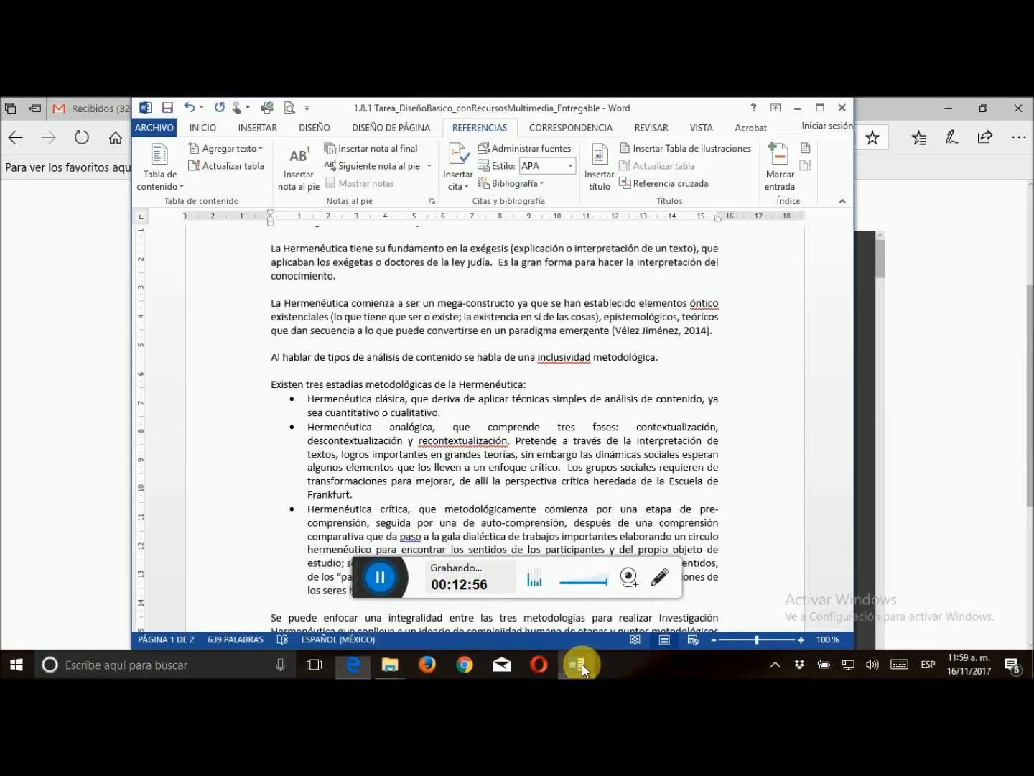
pyautogui.click(542, 149)
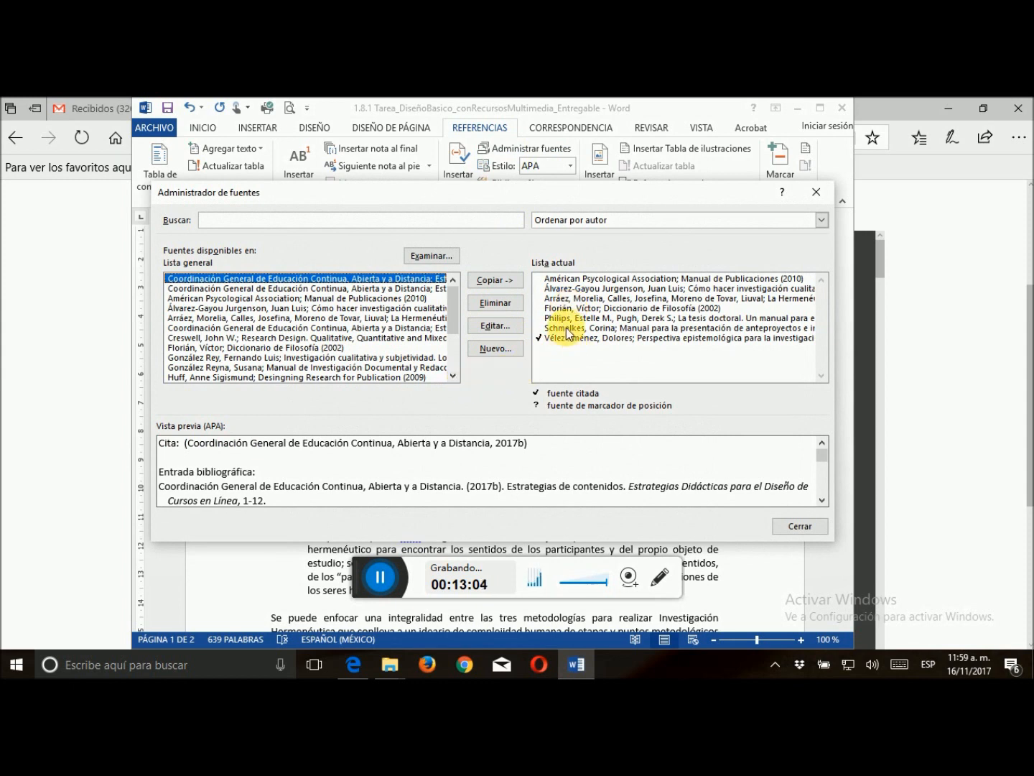
pyautogui.click(557, 298)
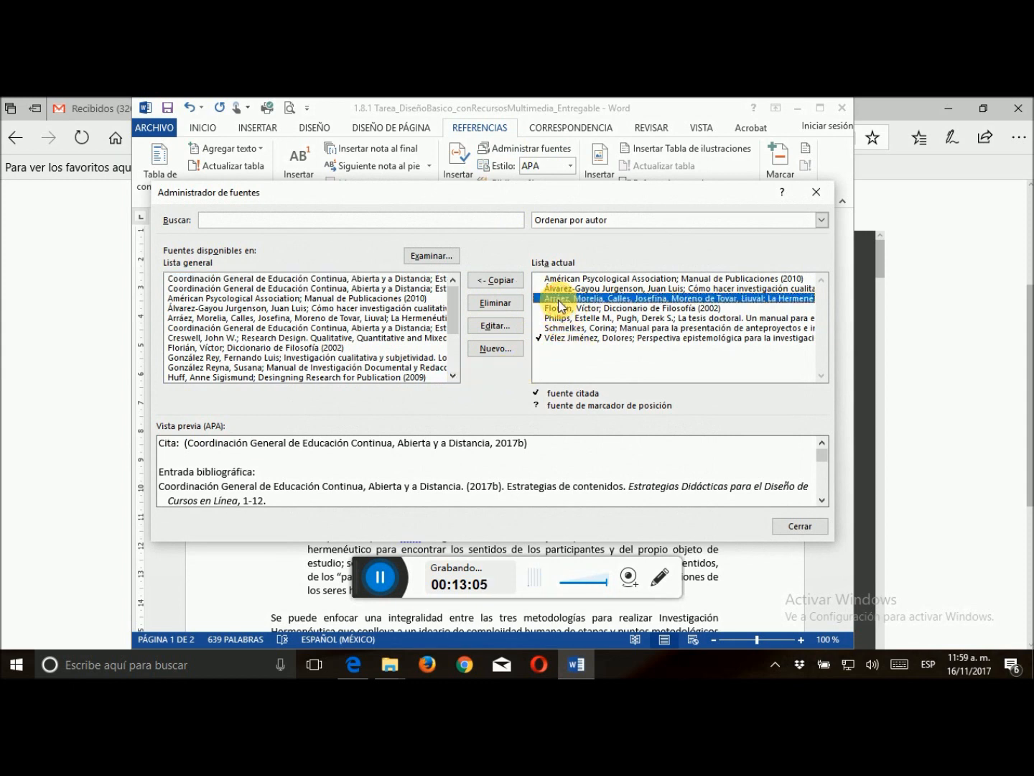
pyautogui.click(511, 347)
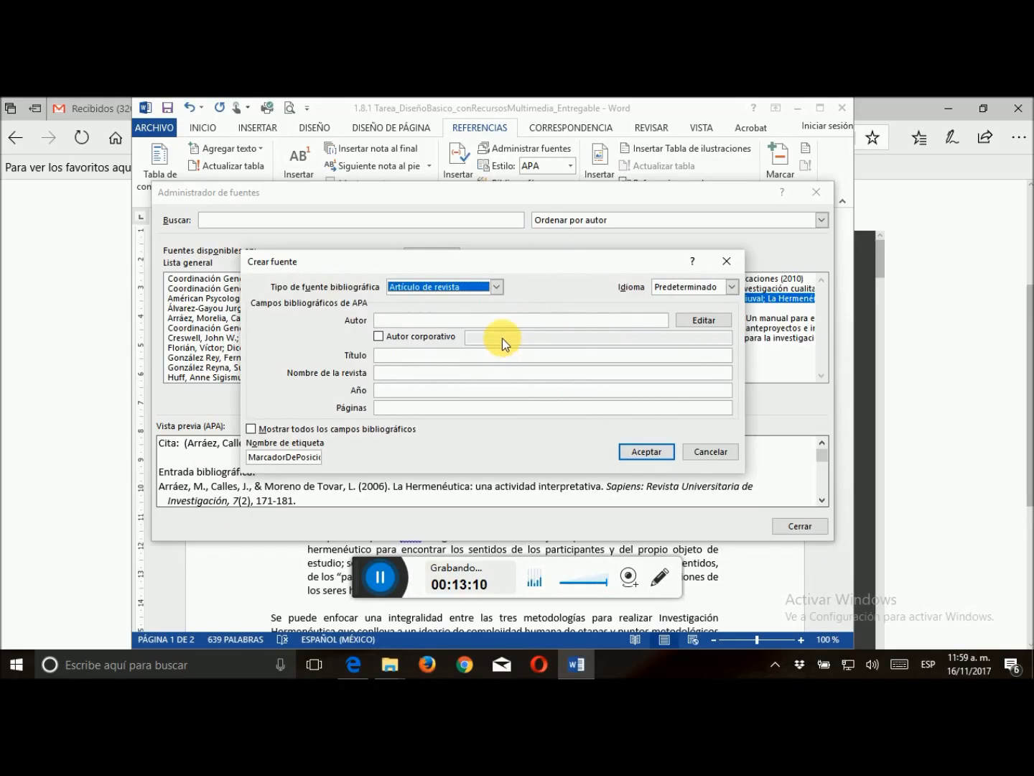
pyautogui.click(709, 451)
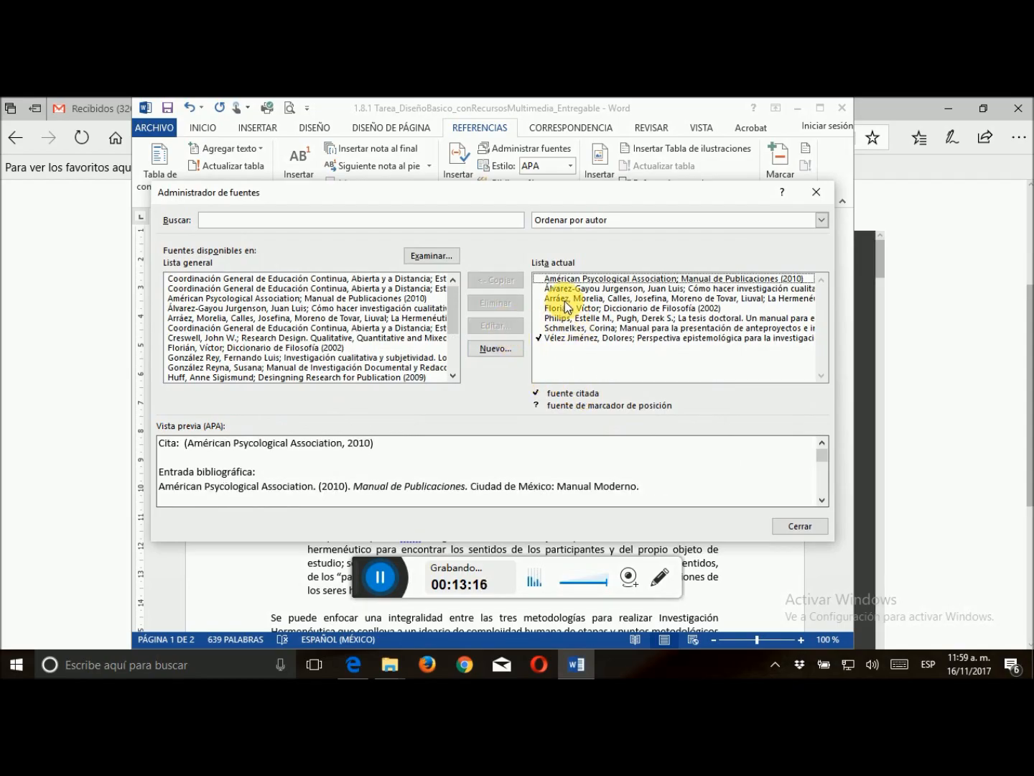
# Edit the "La Hermenéutica: una actividad interpretativa" source and change its type to Documento de sitio web
pyautogui.click(566, 300)
pyautogui.click(510, 324)
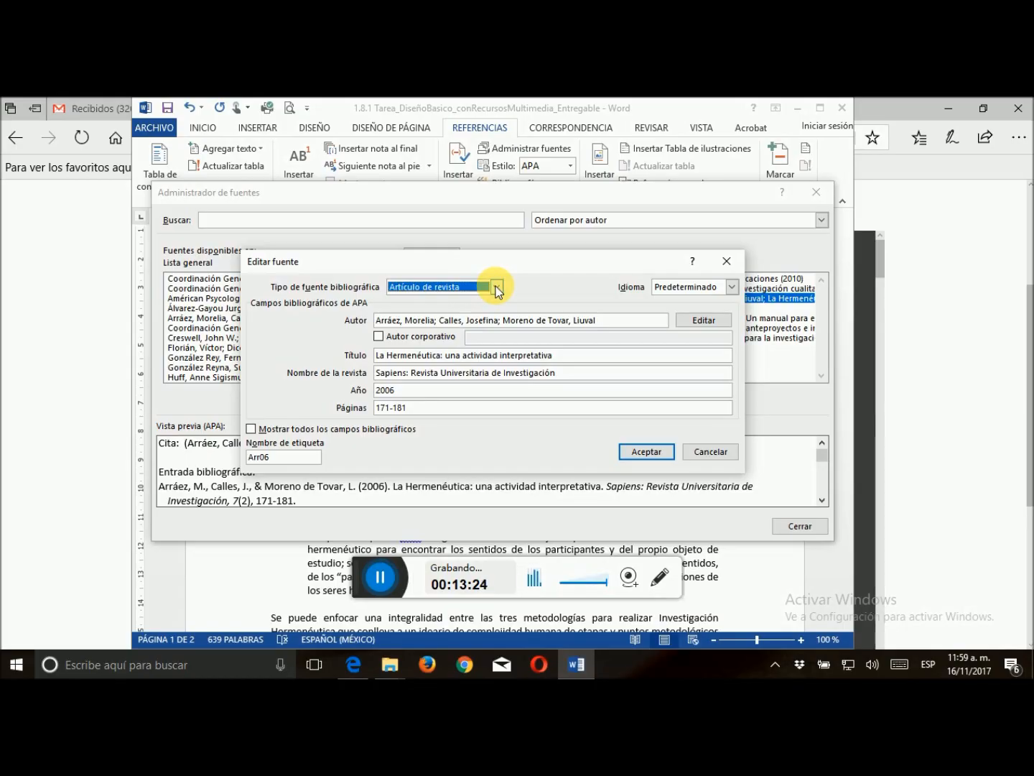
pyautogui.click(496, 287)
pyautogui.click(498, 349)
pyautogui.click(498, 348)
pyautogui.click(499, 349)
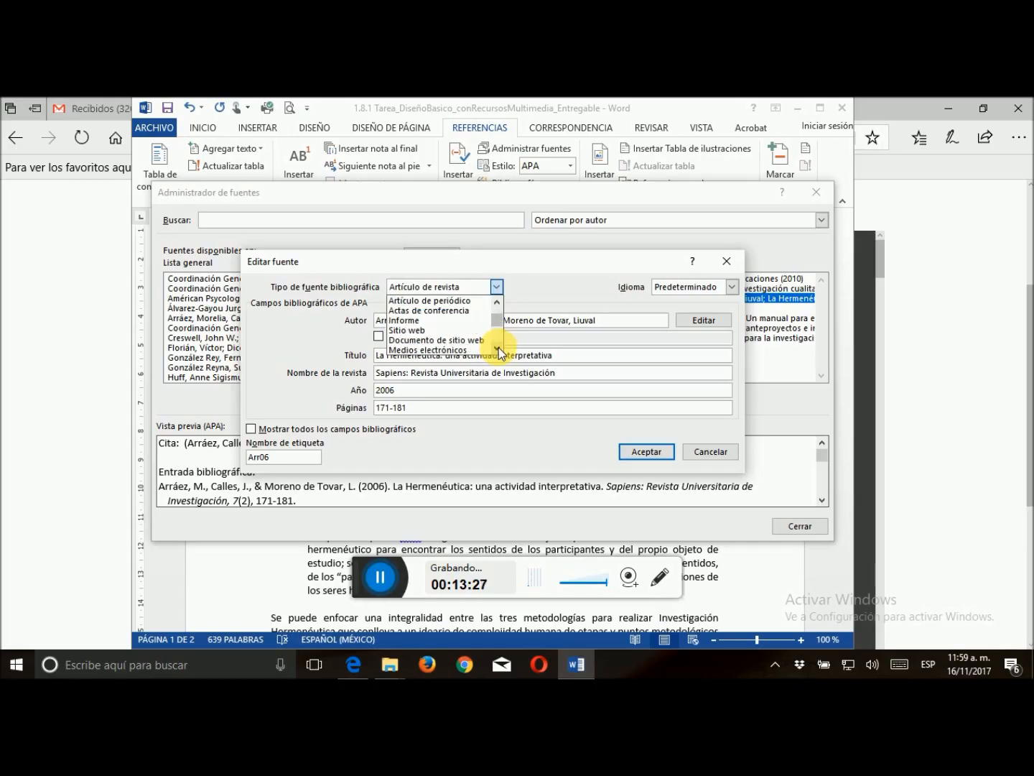
pyautogui.click(448, 339)
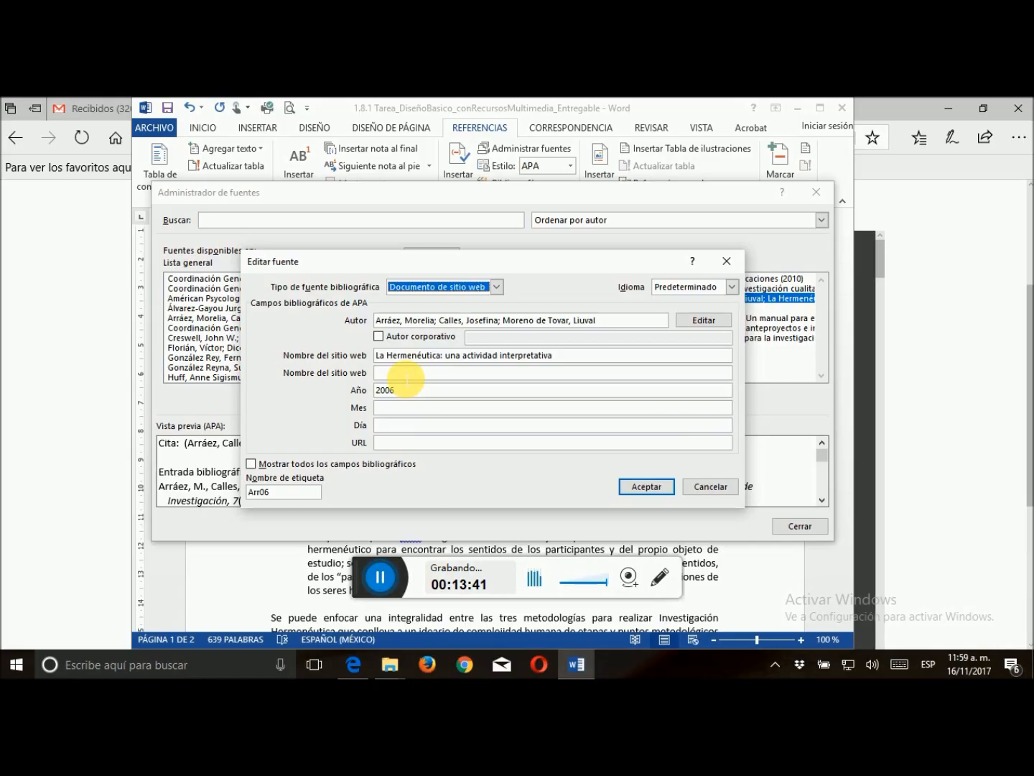
# Copy "Red de Revistas Científicas de América Latina y el Caribe" from the Redalyc page in Edge into the empty website name in Word
pyautogui.click(407, 371)
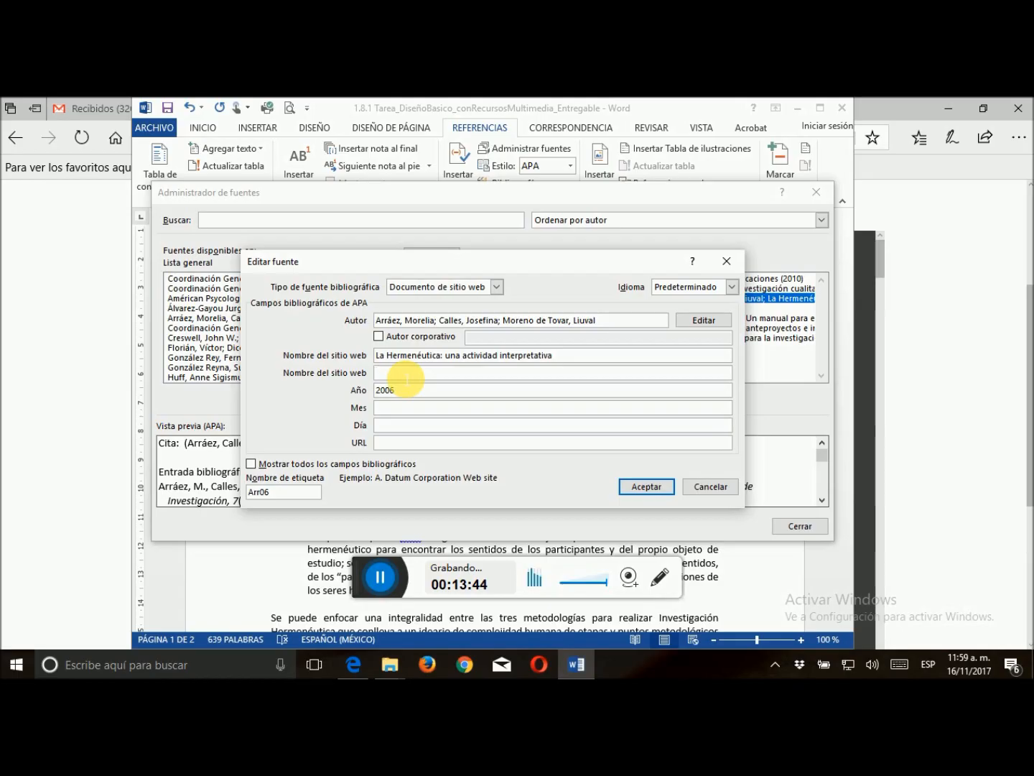
pyautogui.click(62, 374)
pyautogui.scroll(3, 384, 406)
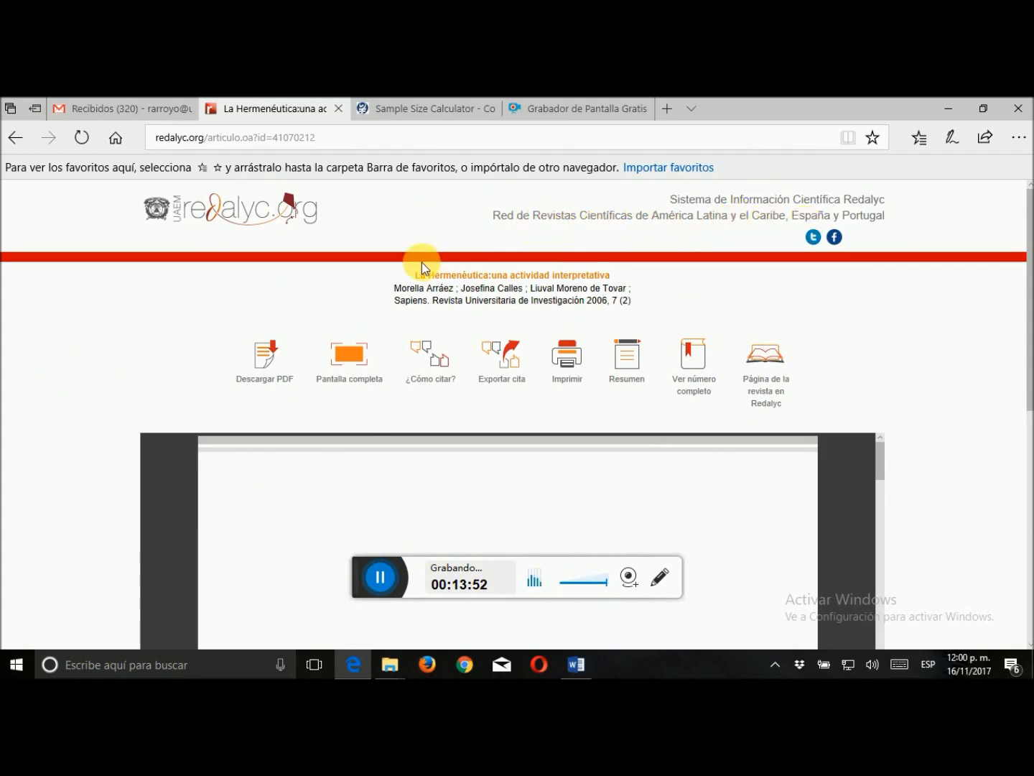
pyautogui.moveTo(495, 217); pyautogui.dragTo(771, 224)
pyautogui.hotkey('ctrl', 'c')
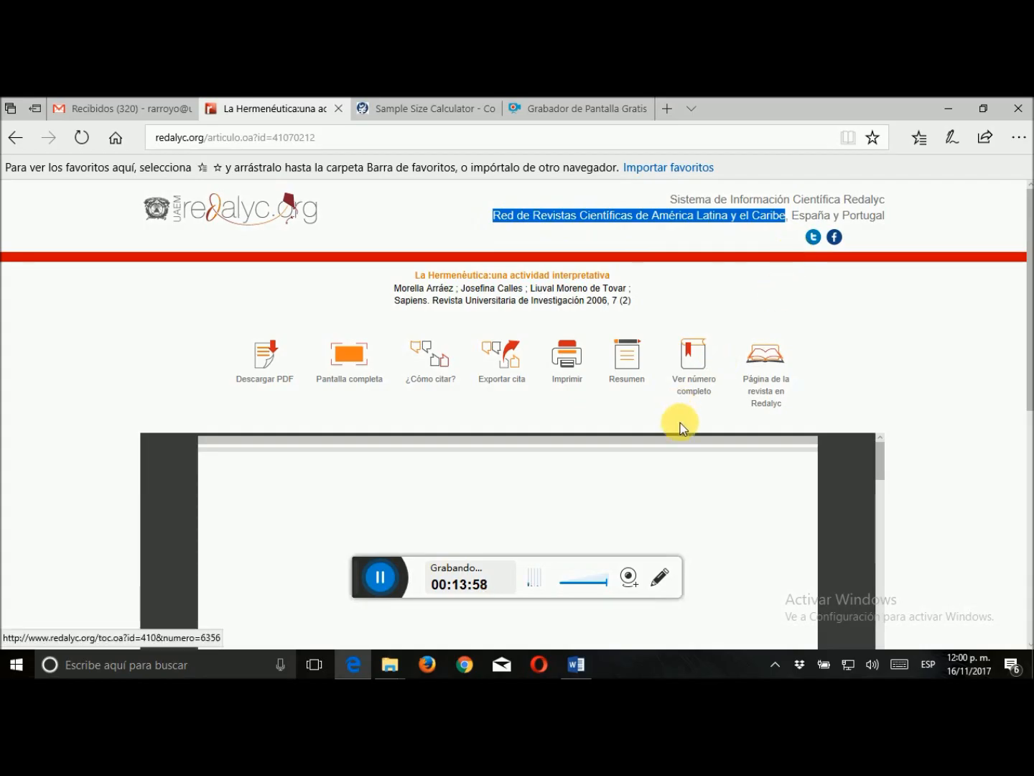
pyautogui.click(579, 665)
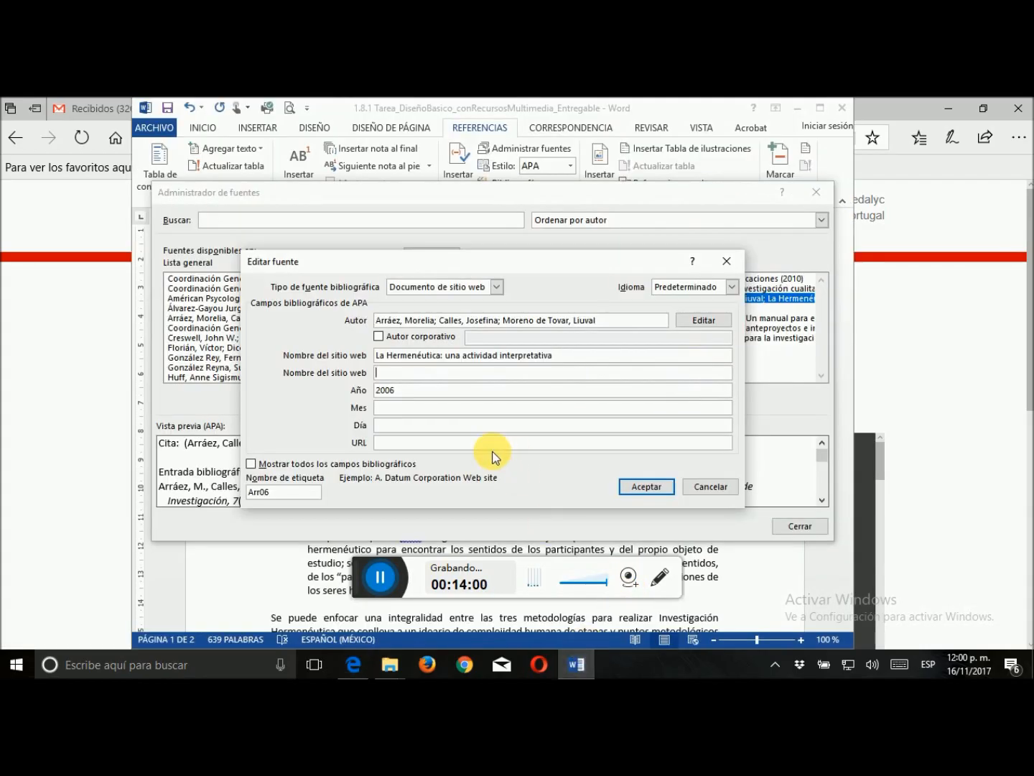
pyautogui.click(420, 373)
pyautogui.hotkey('ctrl', 'v')
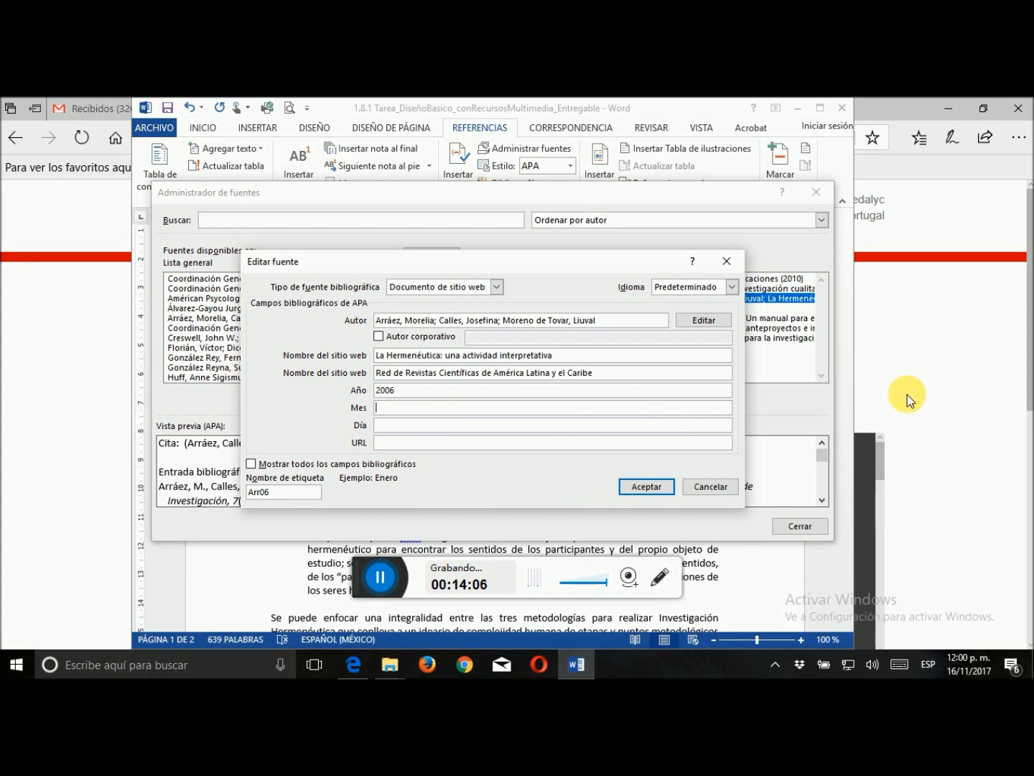
# Check the article's Redalyc page in Edge for publication date details and return to Word
pyautogui.click(954, 385)
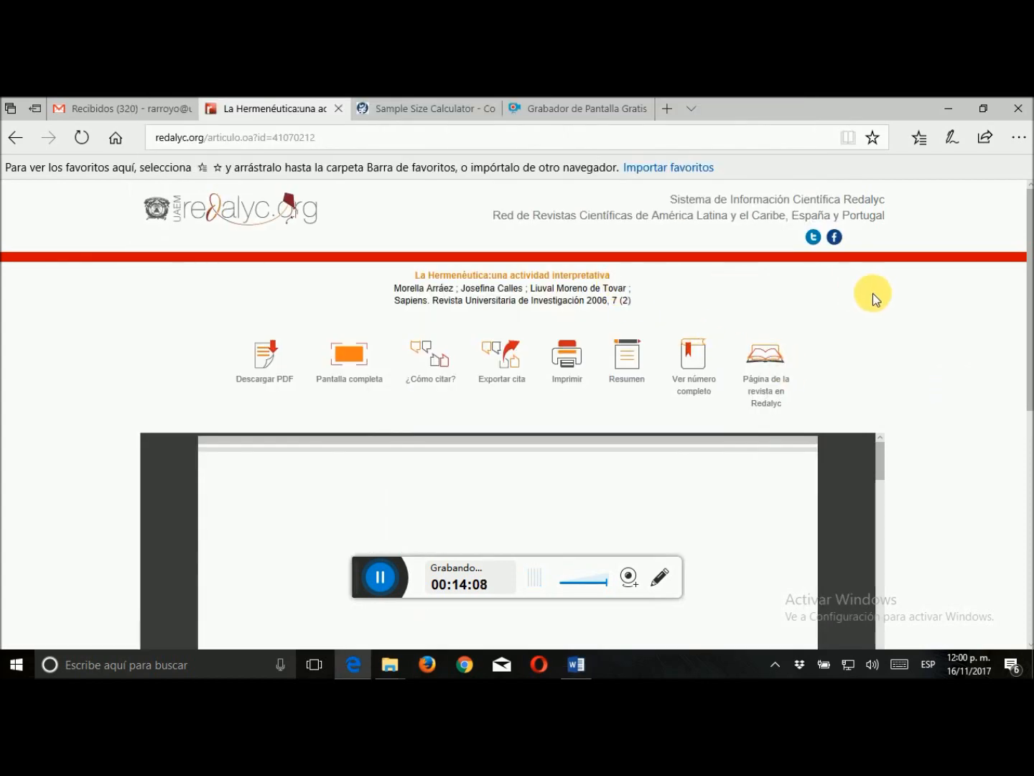
pyautogui.scroll(-2, 873, 294)
pyautogui.moveTo(1030, 269); pyautogui.dragTo(1031, 203)
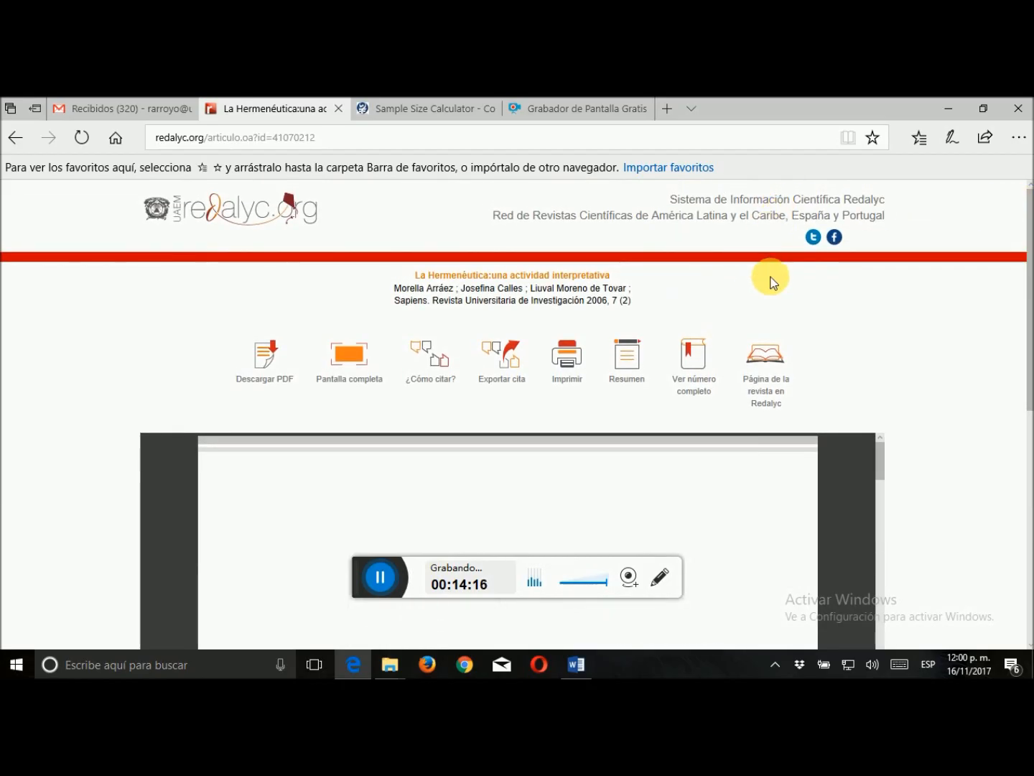
pyautogui.click(564, 660)
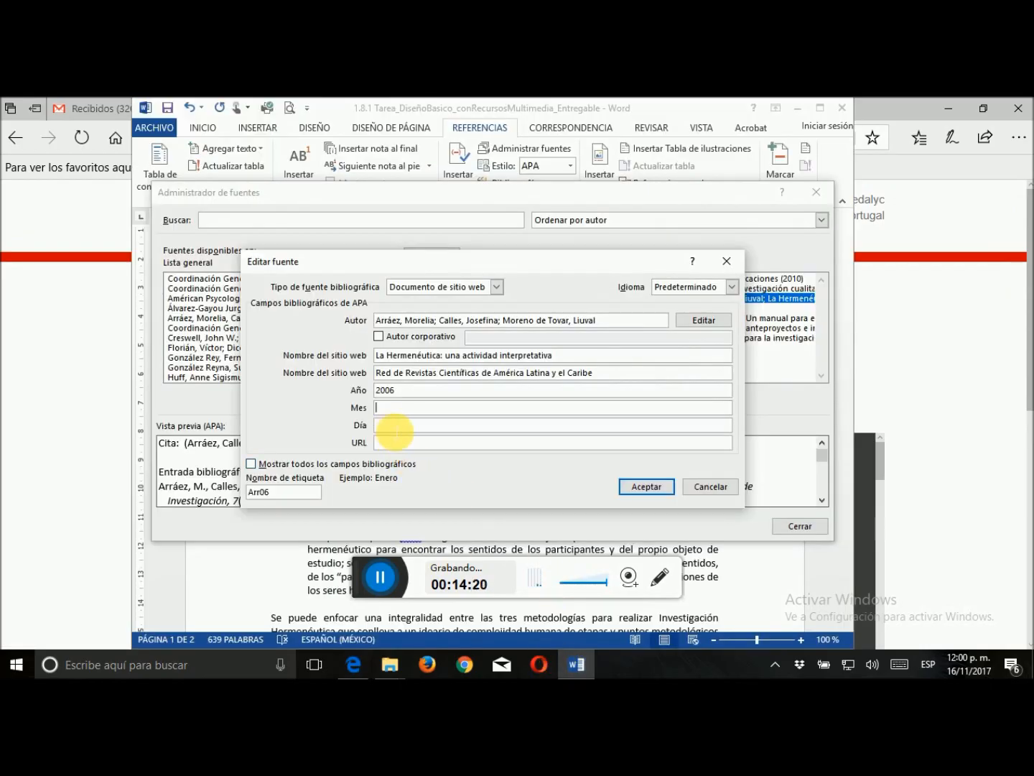
pyautogui.click(404, 442)
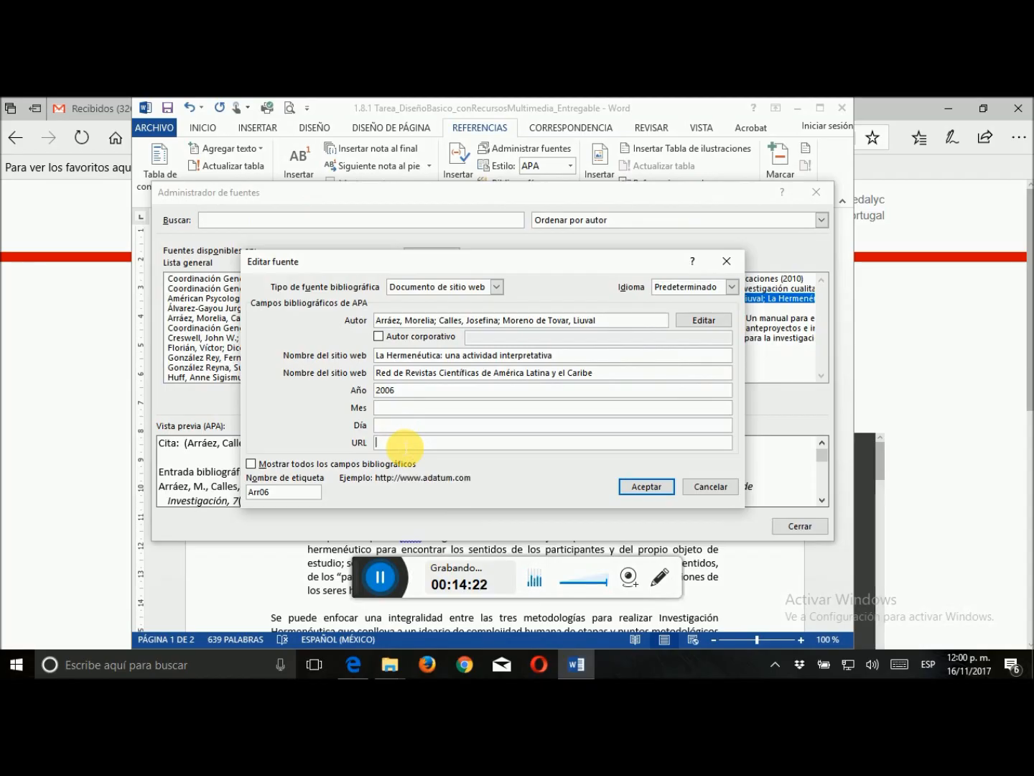
pyautogui.click(17, 362)
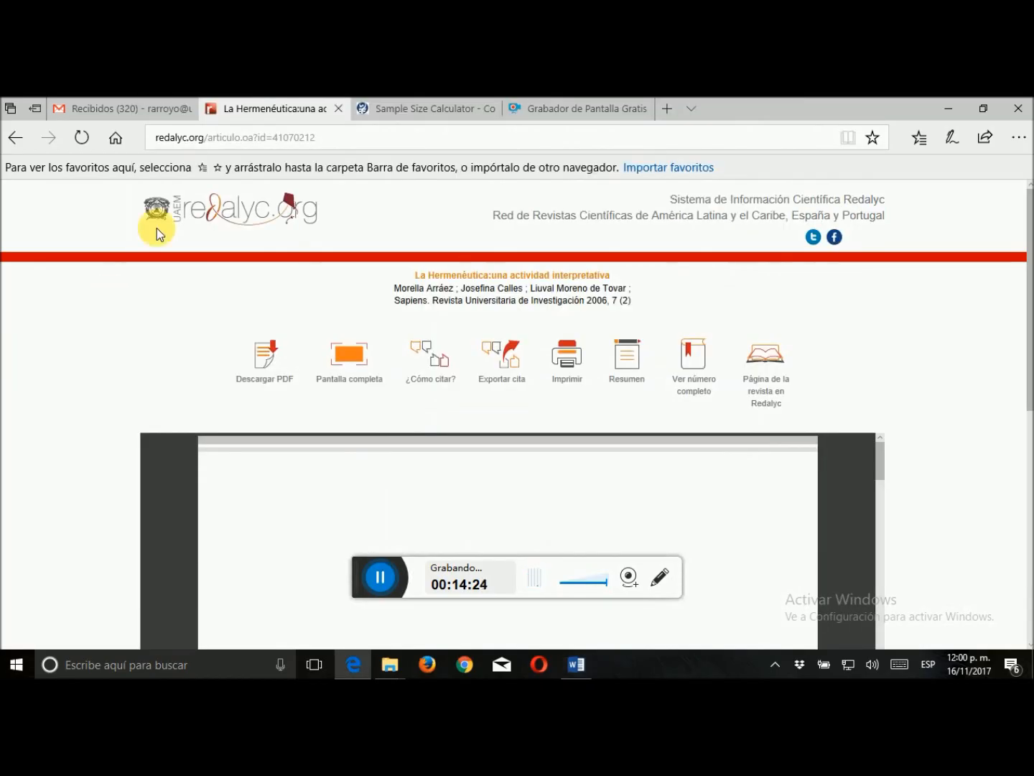
pyautogui.click(252, 138)
pyautogui.hotkey('ctrl', 'c')
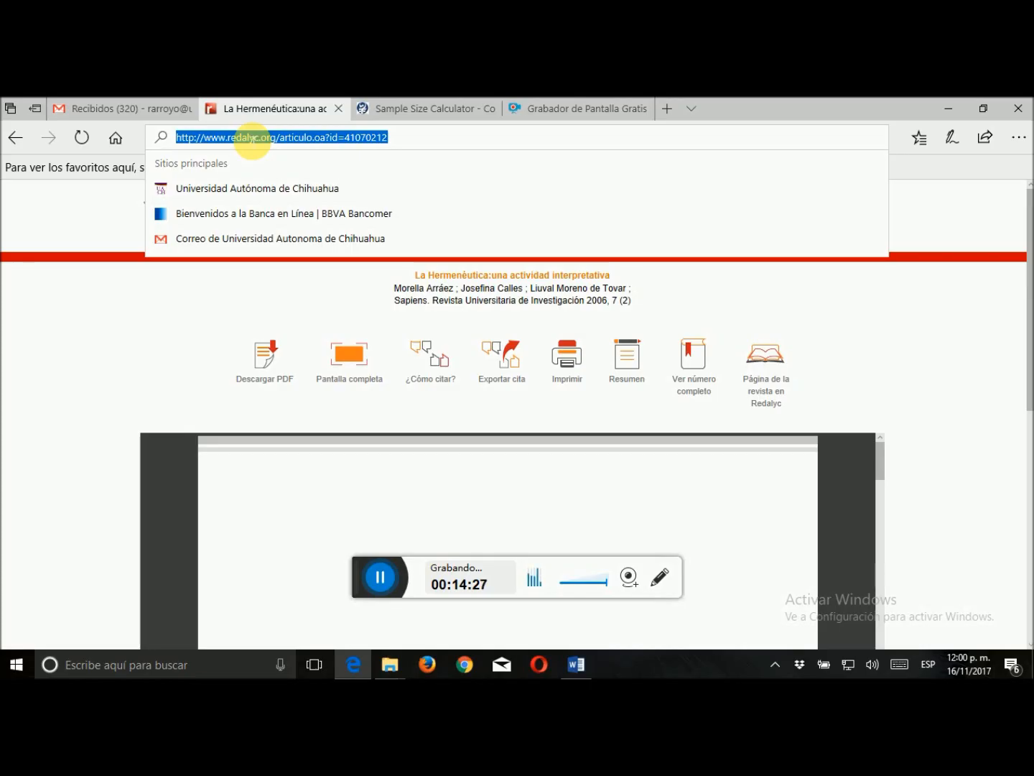
pyautogui.click(579, 662)
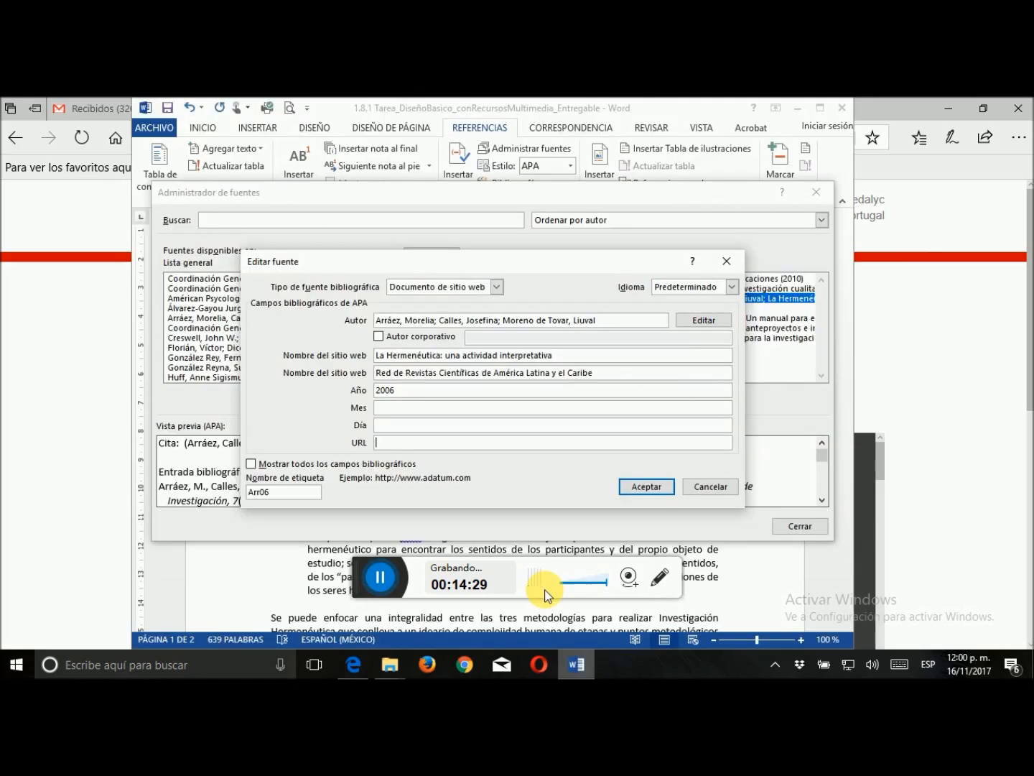
pyautogui.click(505, 446)
pyautogui.hotkey('ctrl', 'v')
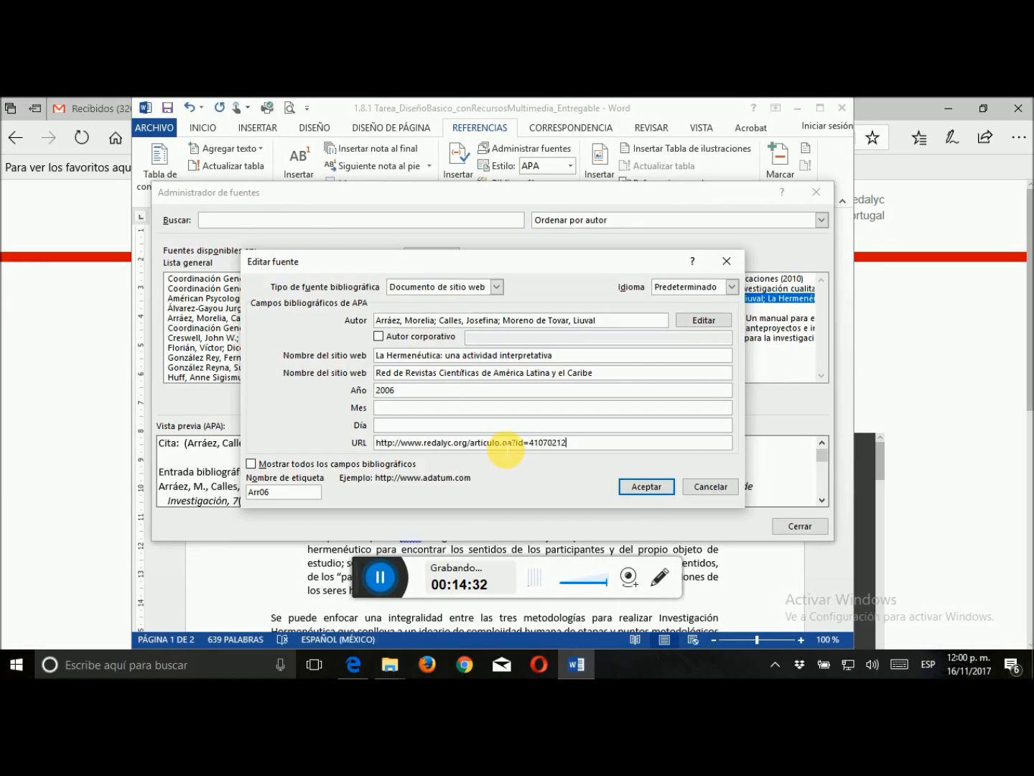
pyautogui.click(655, 487)
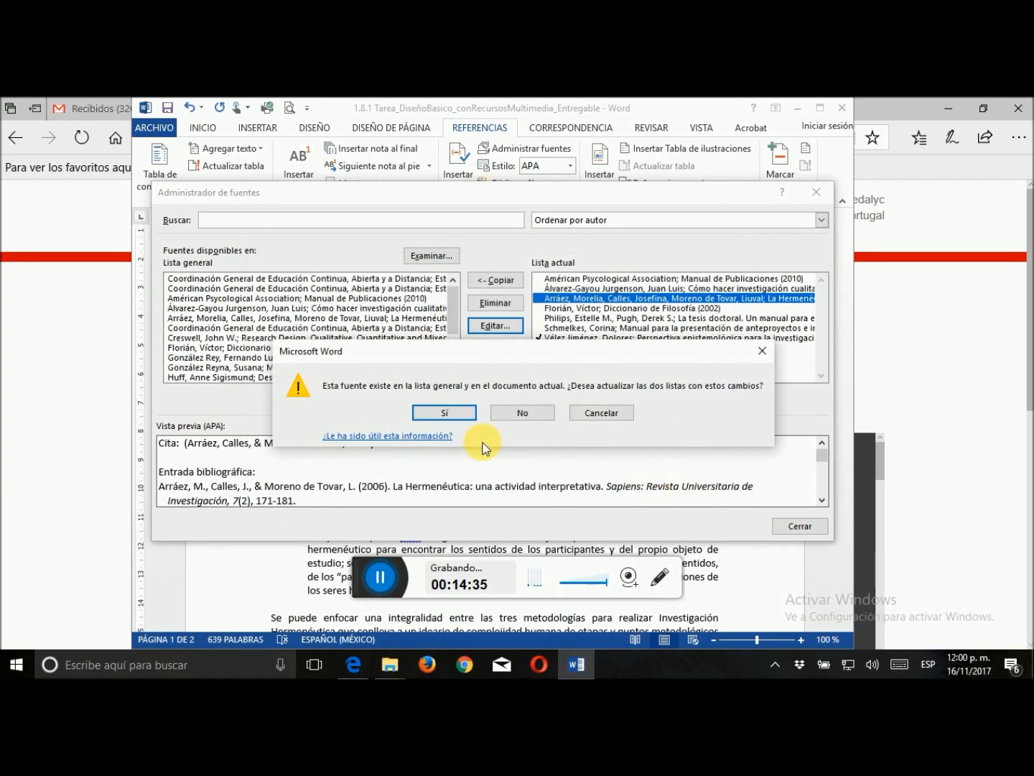
pyautogui.click(443, 414)
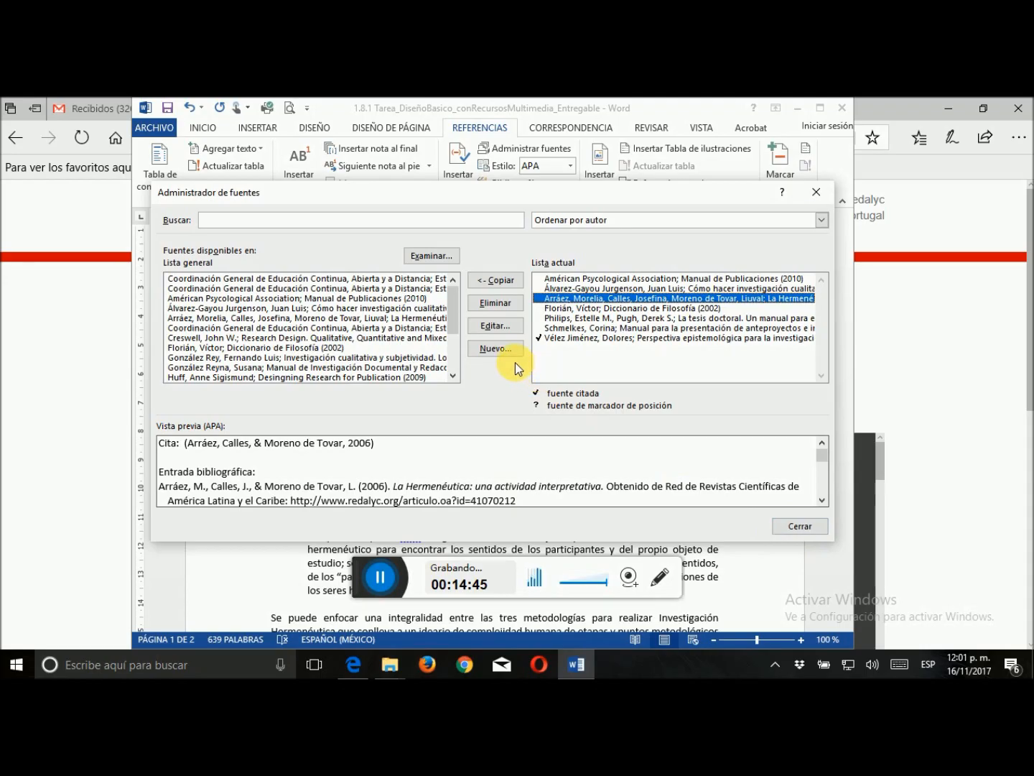
# Switch to Edge and look over the Sample Size Calculator page on surveysystem.com
pyautogui.click(944, 362)
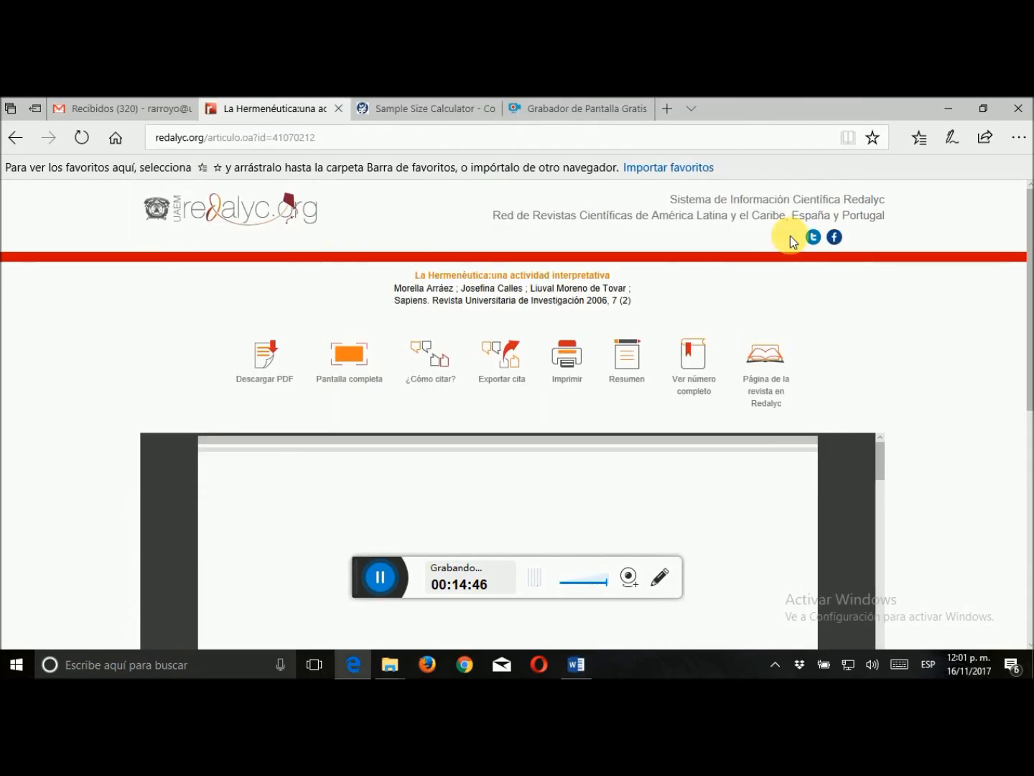
pyautogui.click(462, 114)
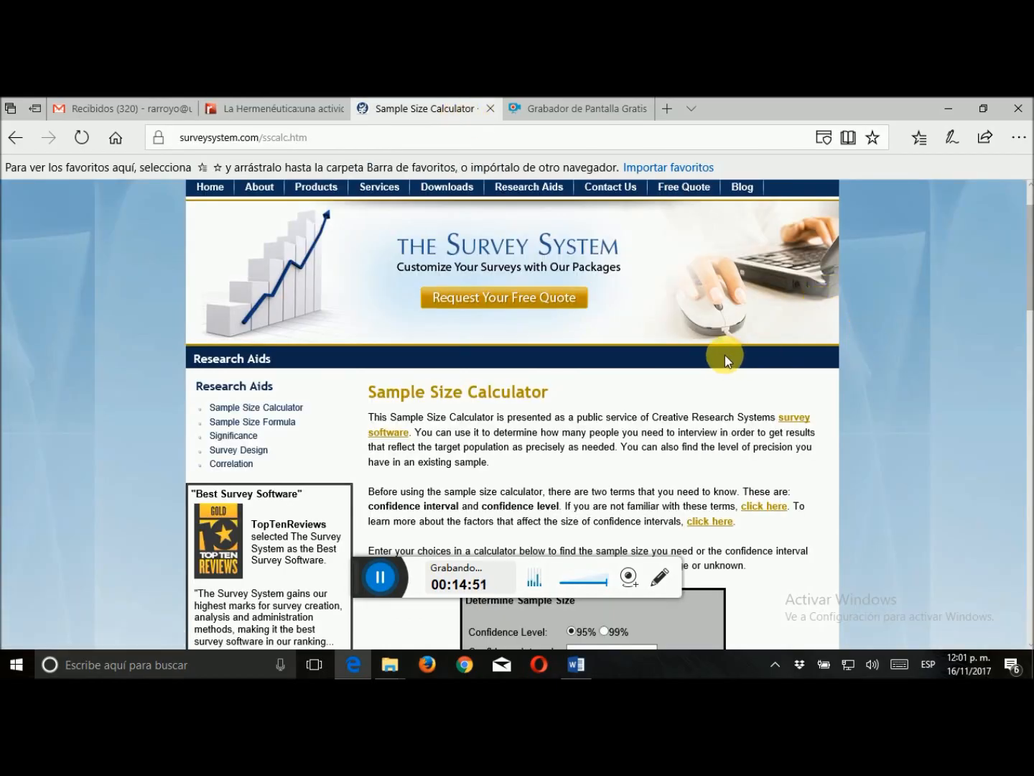
pyautogui.scroll(-3, 726, 355)
pyautogui.scroll(-1, 731, 360)
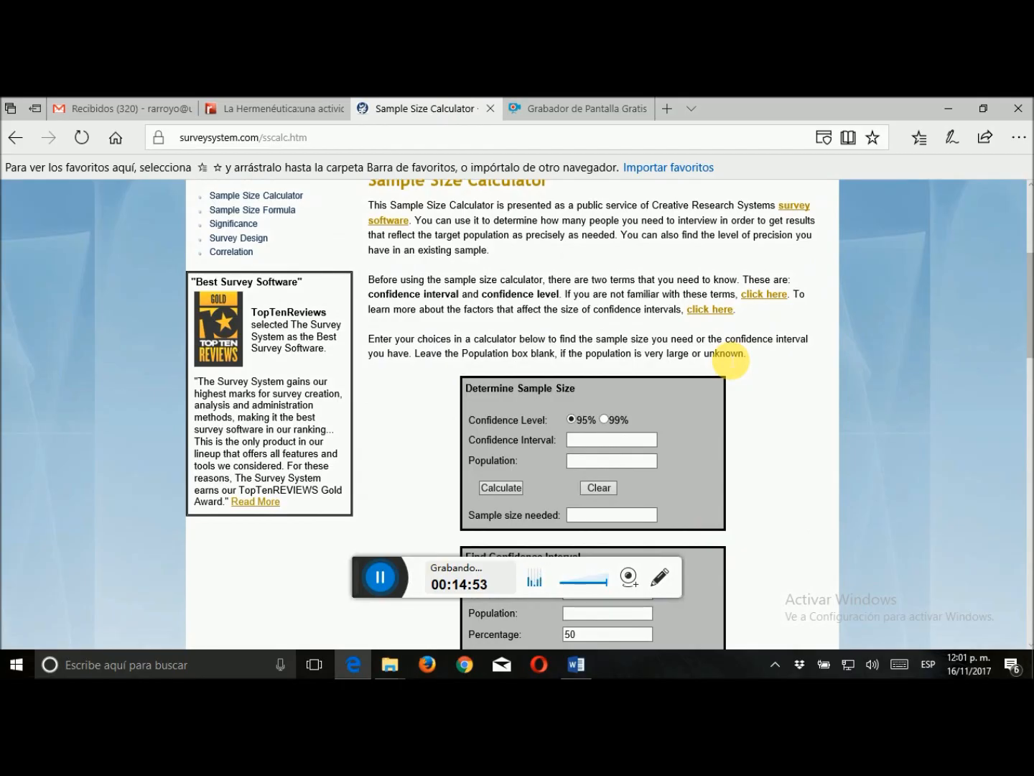
pyautogui.scroll(5, 732, 359)
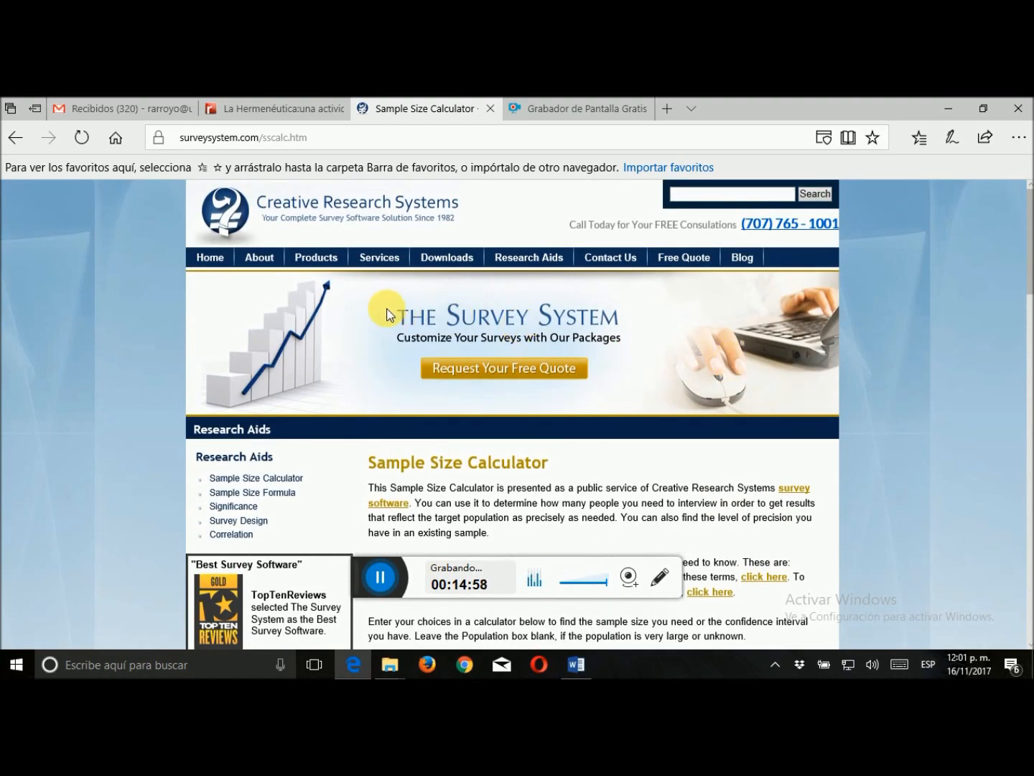
pyautogui.scroll(-5, 605, 289)
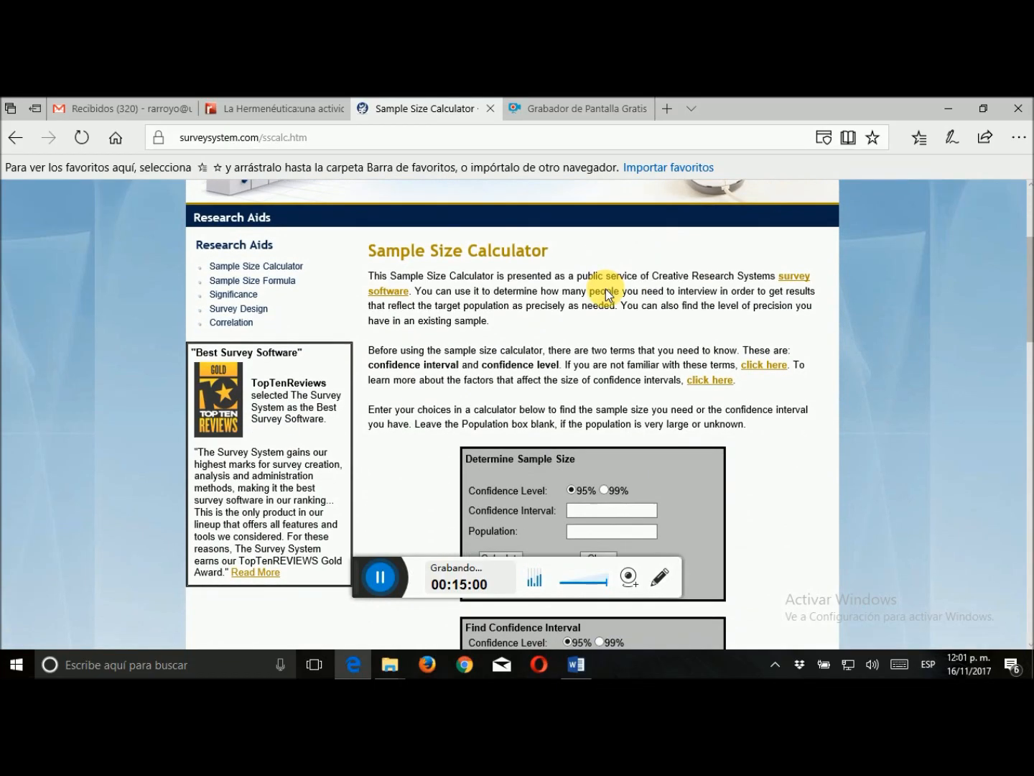
# Calculate the needed sample size for a 95% confidence level, a confidence interval of 5 and a population of 2500
pyautogui.click(639, 371)
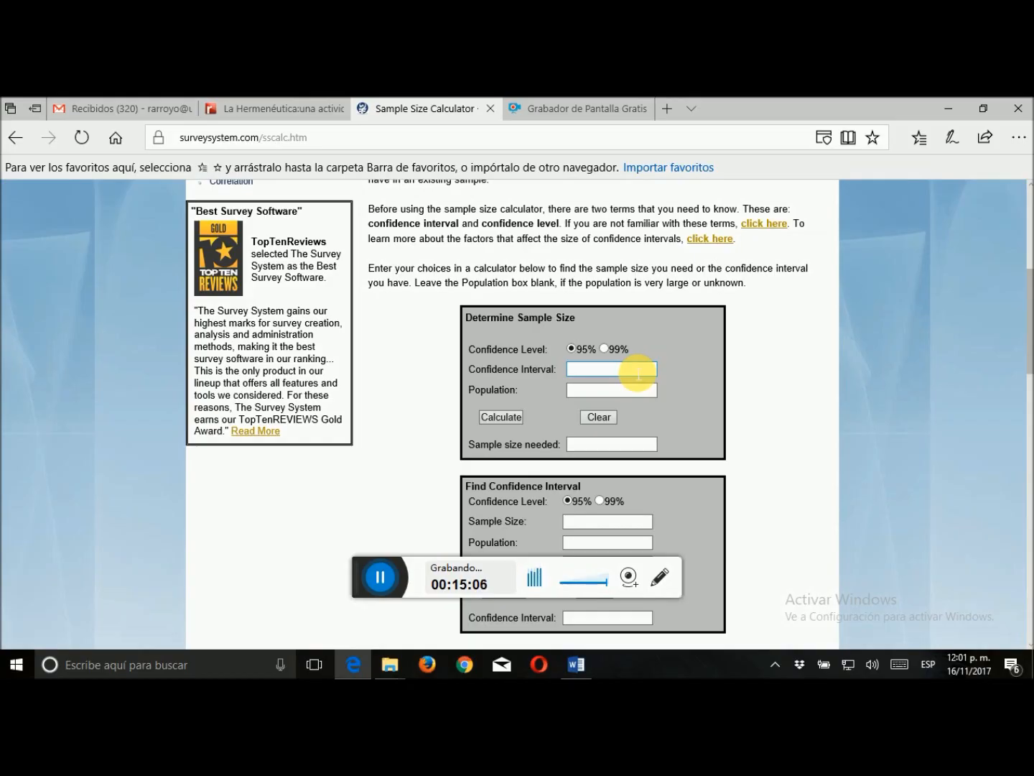
pyautogui.click(605, 377)
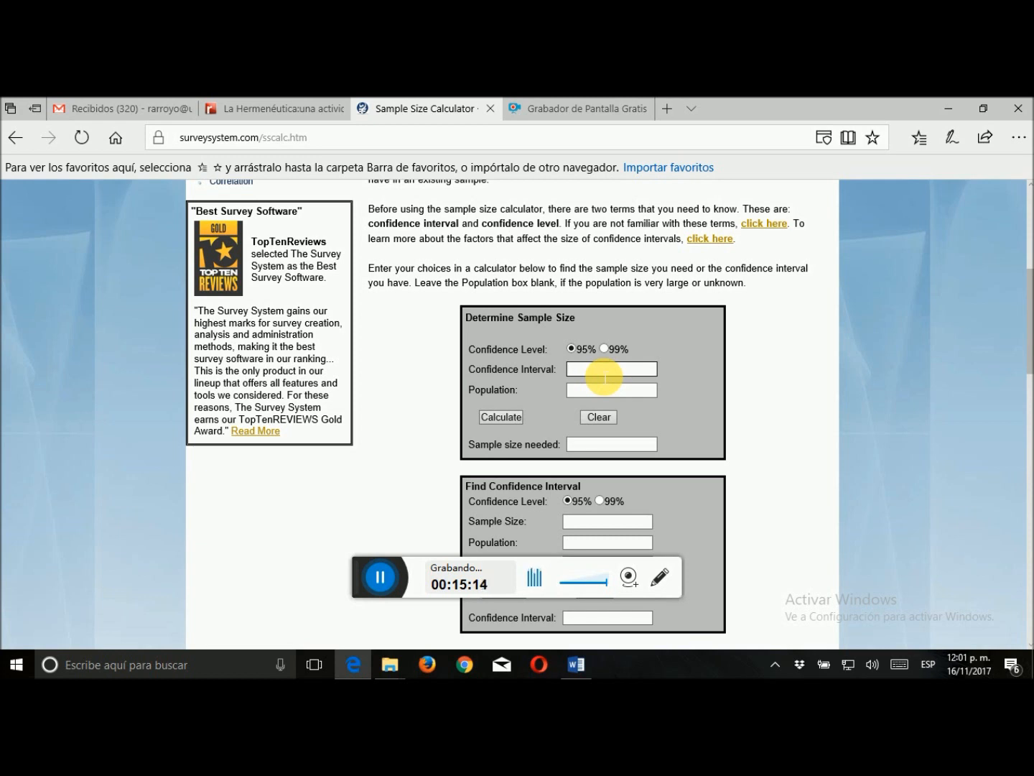
pyautogui.click(605, 391)
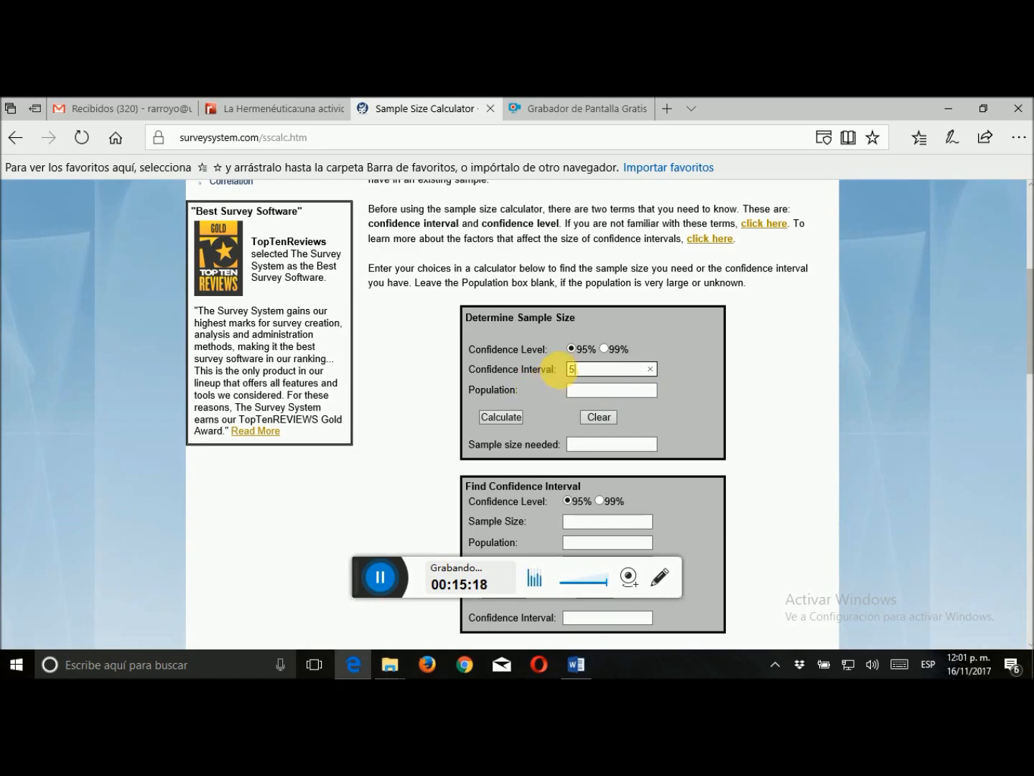
pyautogui.click(590, 371)
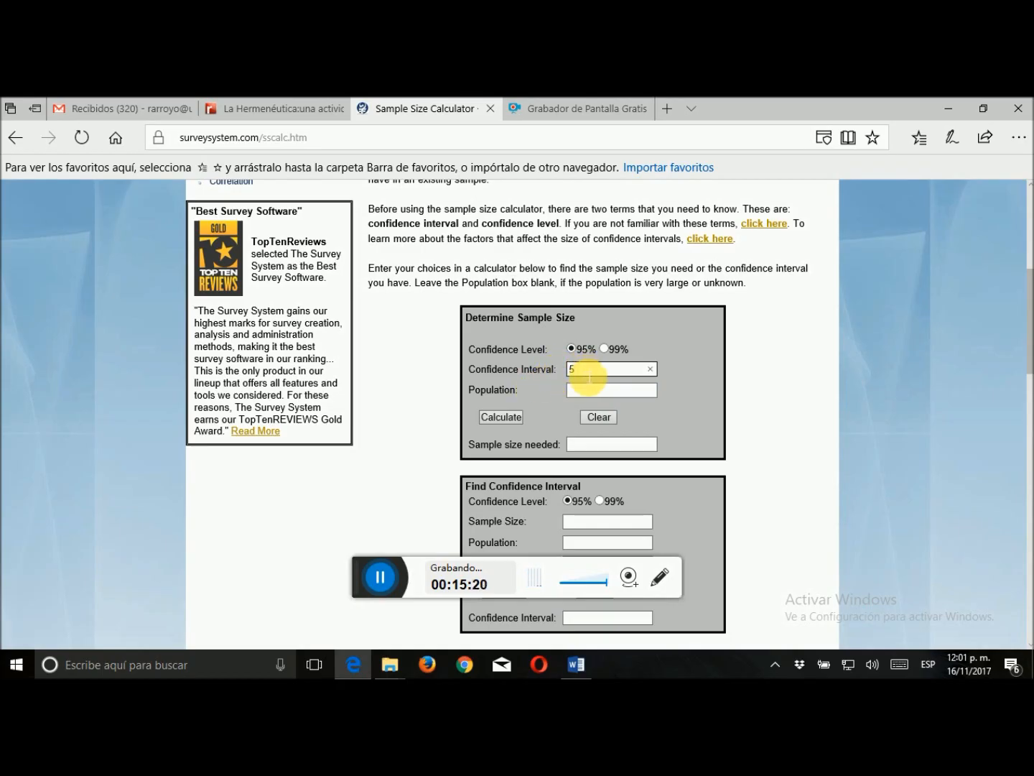
pyautogui.click(589, 392)
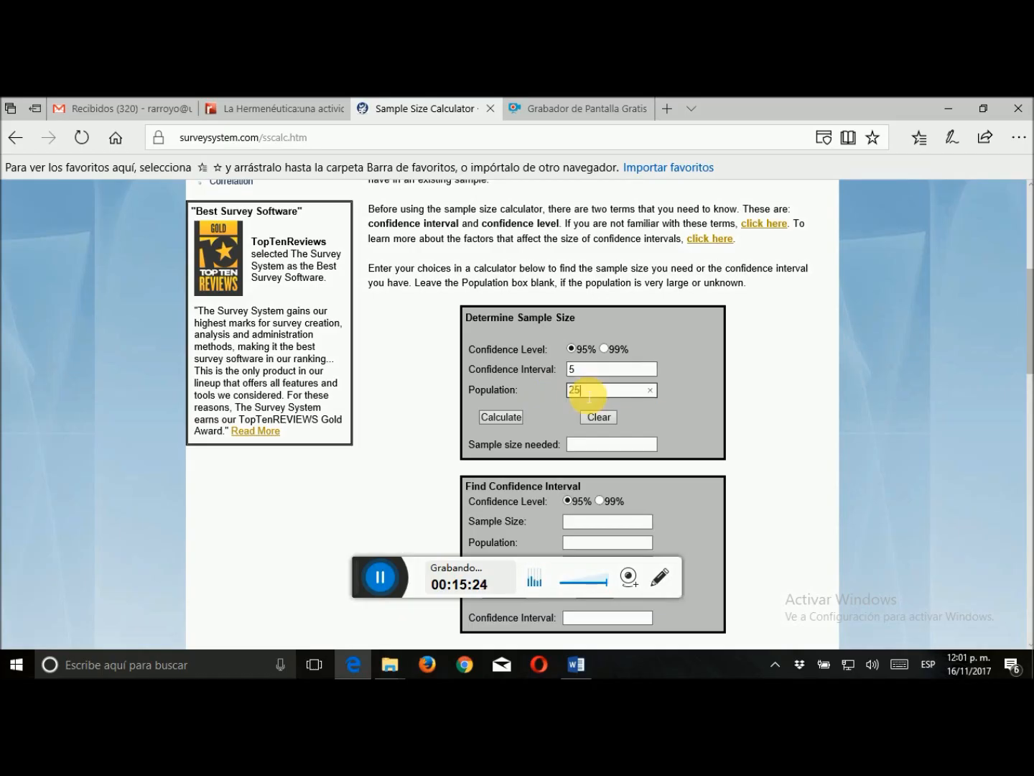
pyautogui.click(492, 417)
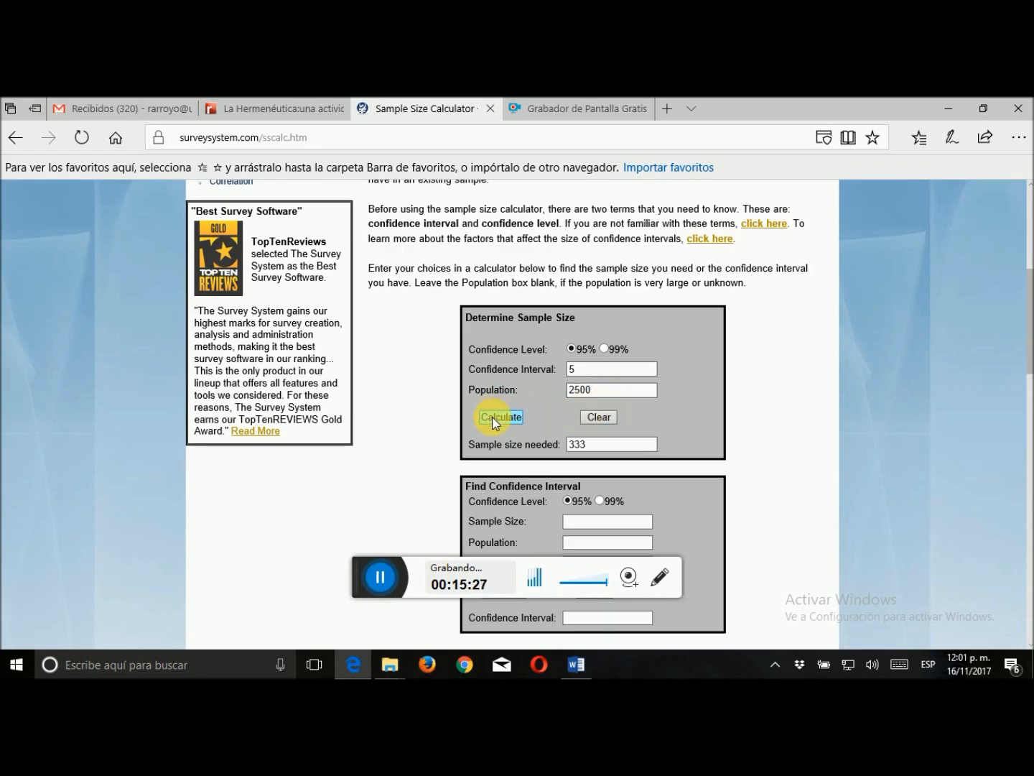
pyautogui.doubleClick(575, 451)
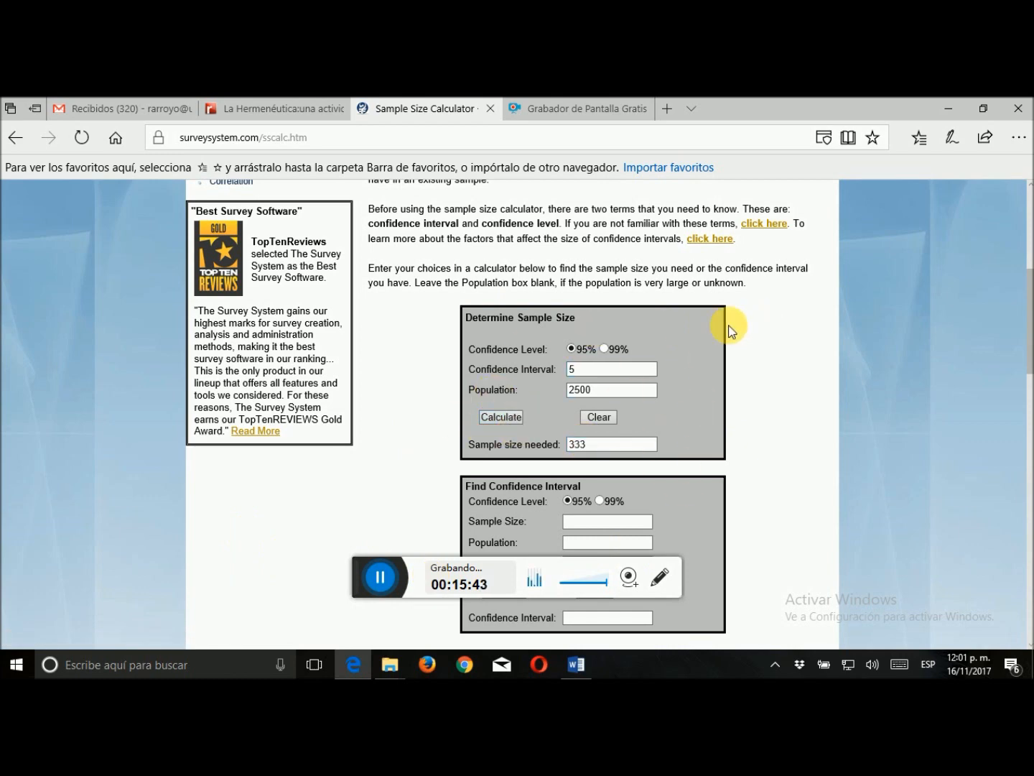
pyautogui.scroll(1, 726, 297)
pyautogui.scroll(4, 492, 224)
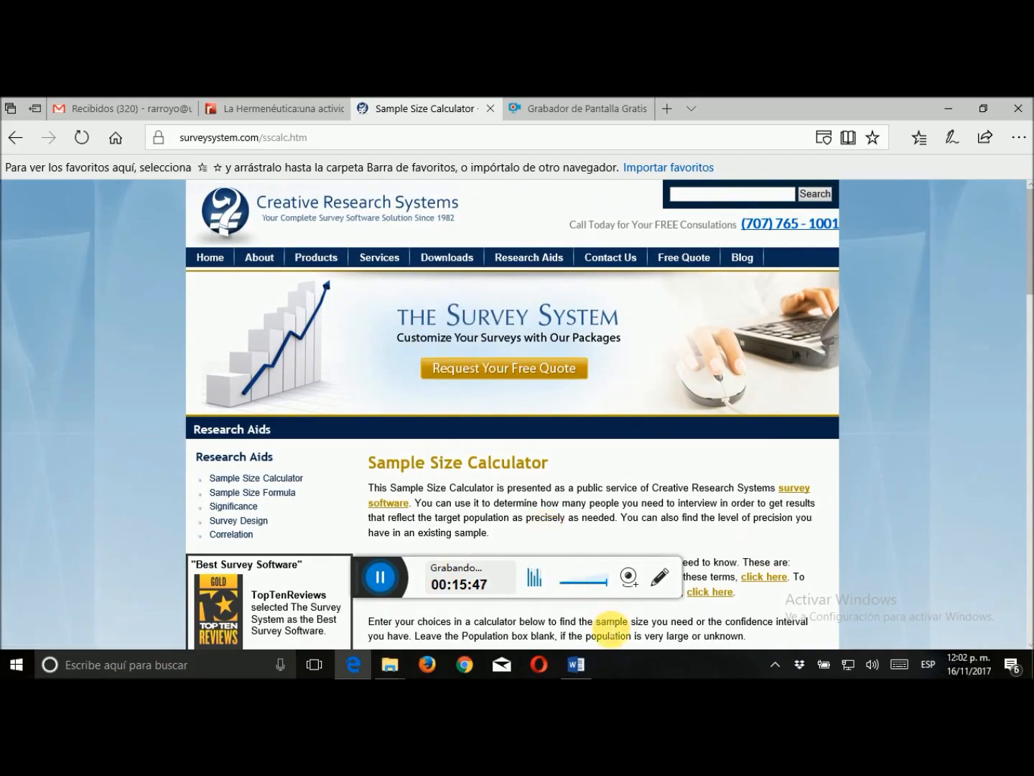
# Return to Word and start a new bibliographic source of type Sitio web
pyautogui.click(576, 664)
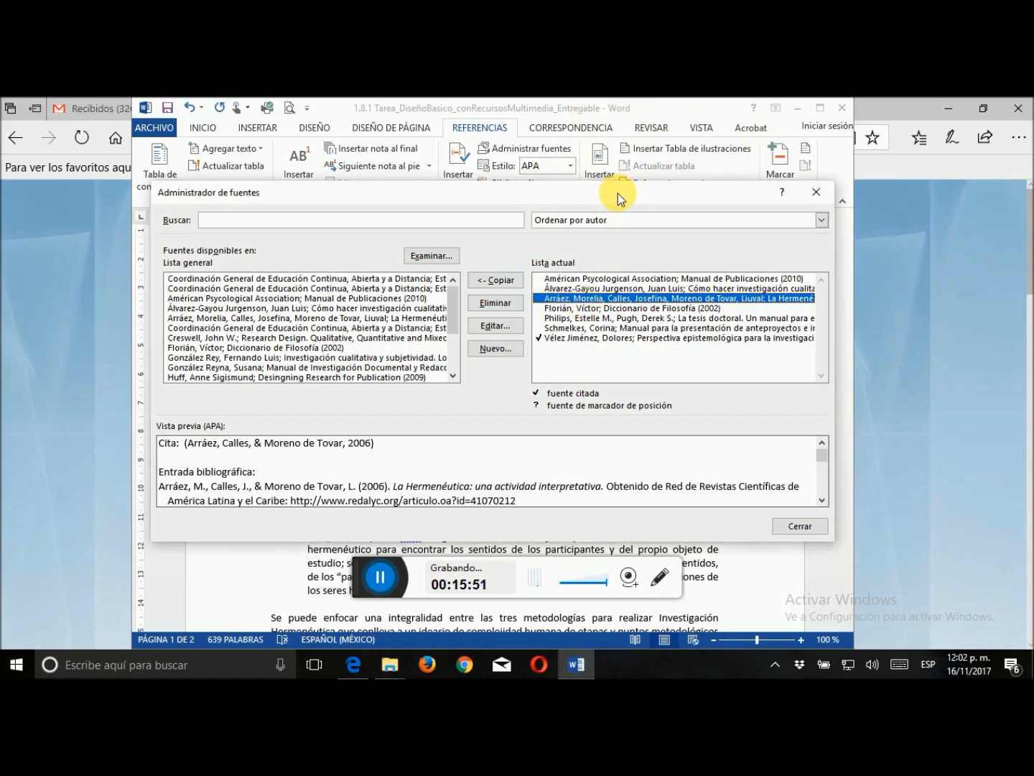
pyautogui.moveTo(617, 193); pyautogui.dragTo(669, 194)
pyautogui.click(553, 352)
pyautogui.click(495, 270)
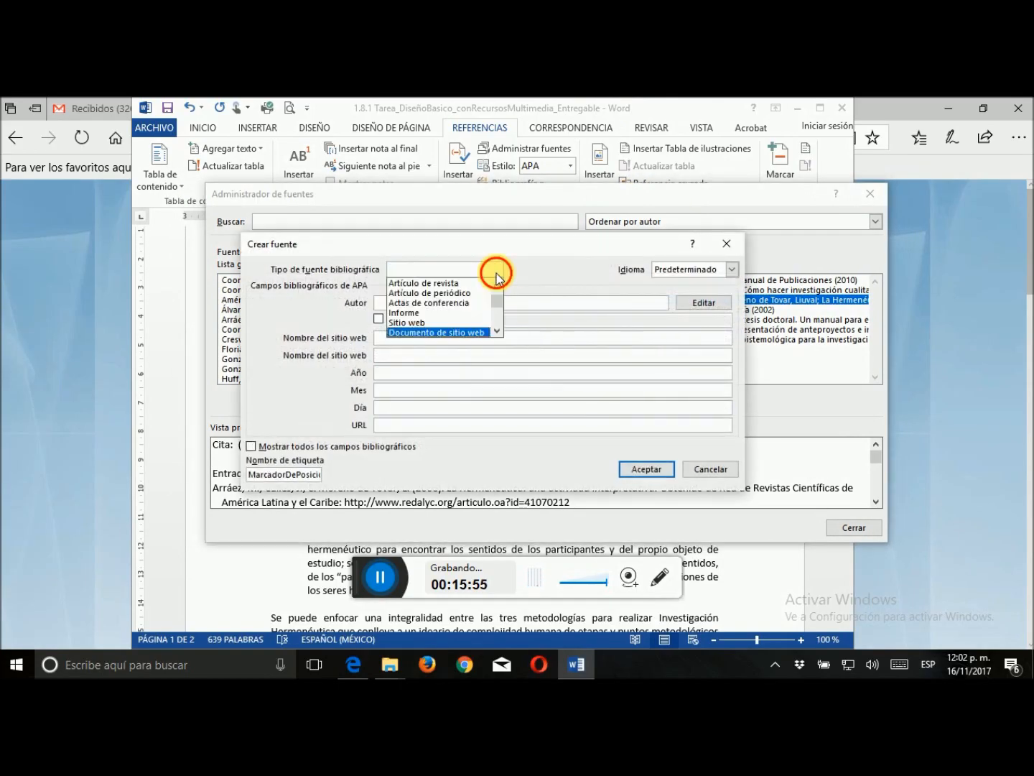
pyautogui.click(448, 321)
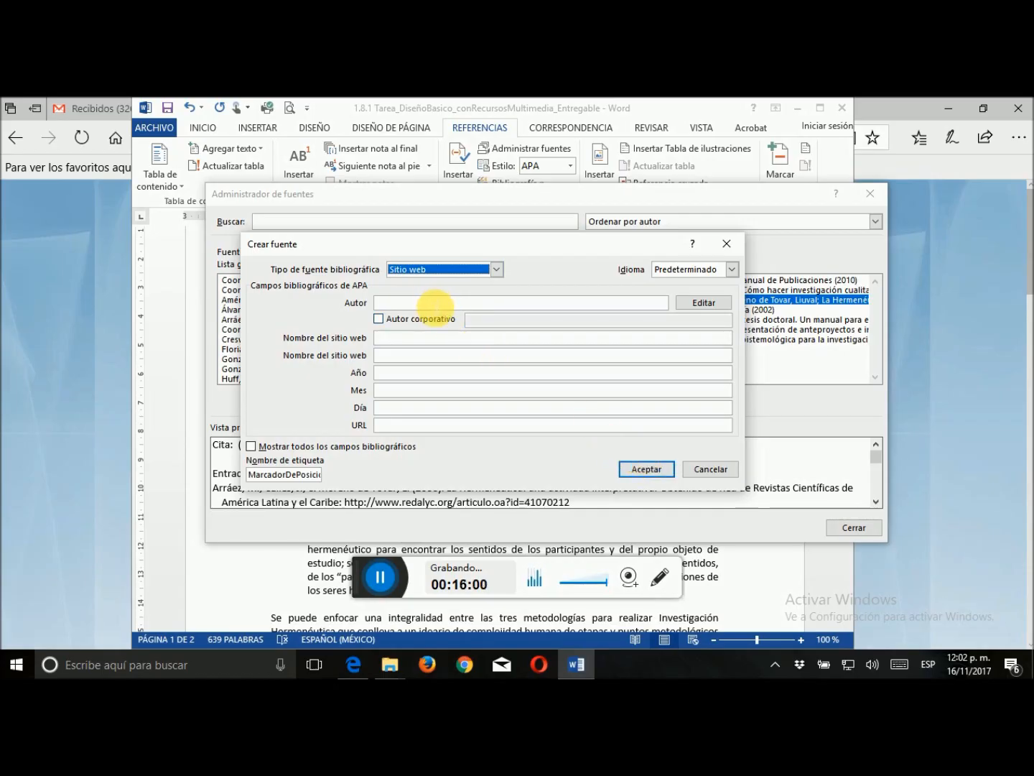
# Check the author on the Sample Size Calculator page in Edge and enter Creative Research Systems in Word as corporate author
pyautogui.click(435, 305)
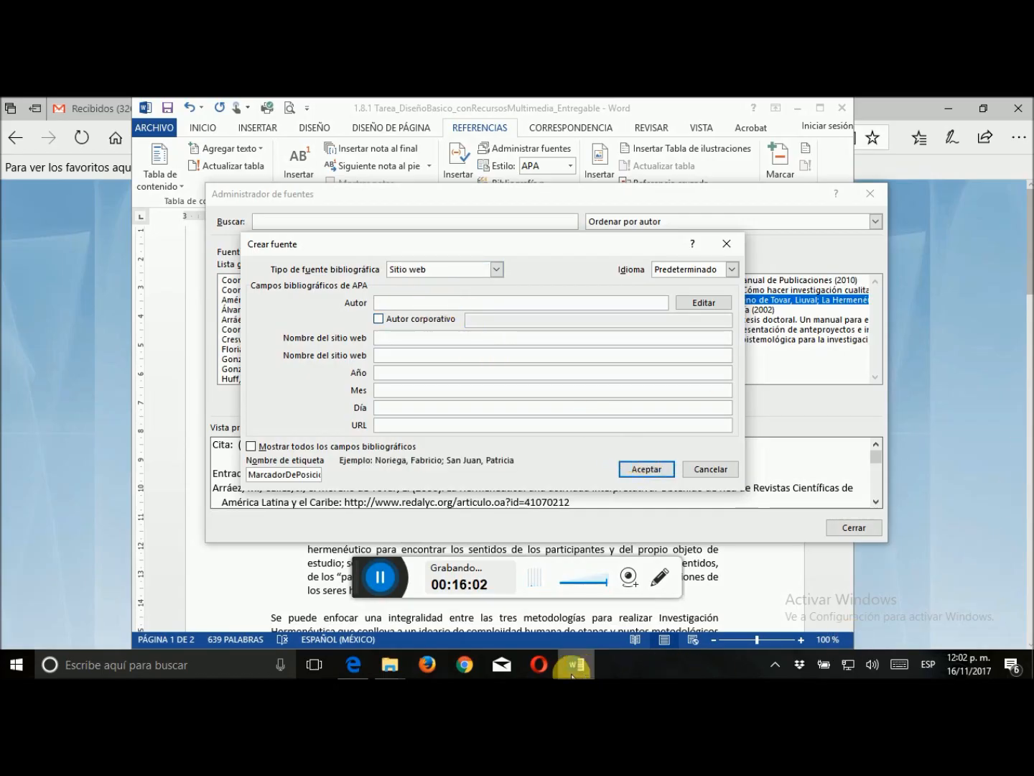
pyautogui.click(93, 265)
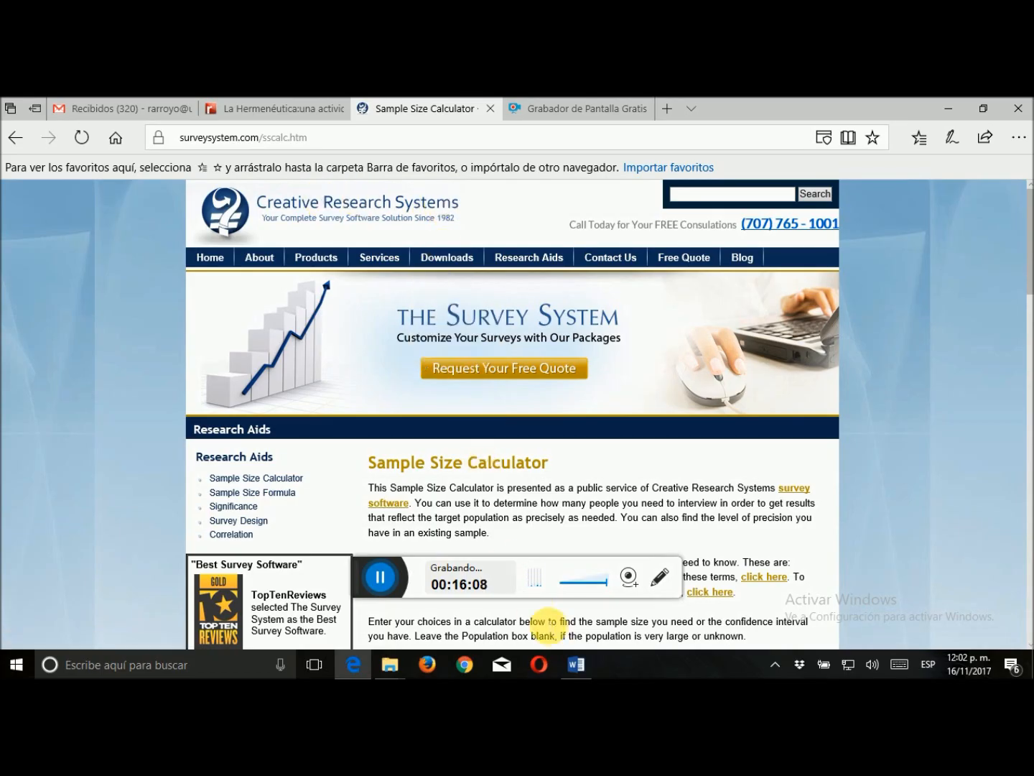
pyautogui.click(576, 663)
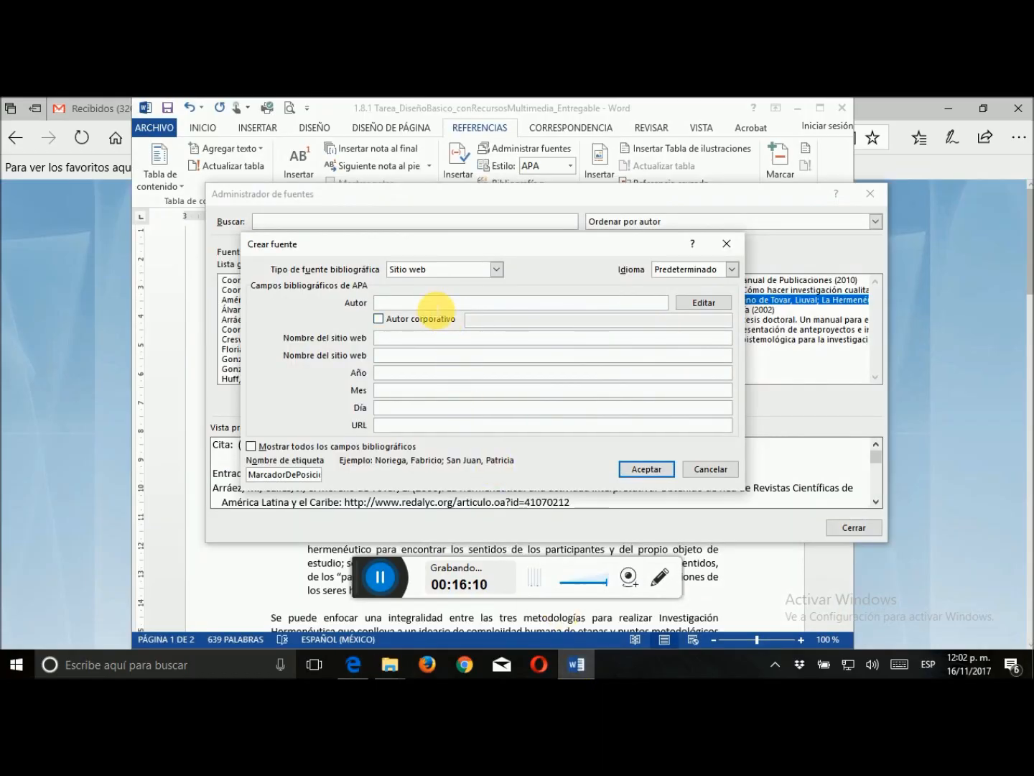
pyautogui.write('Creative Research Systems')
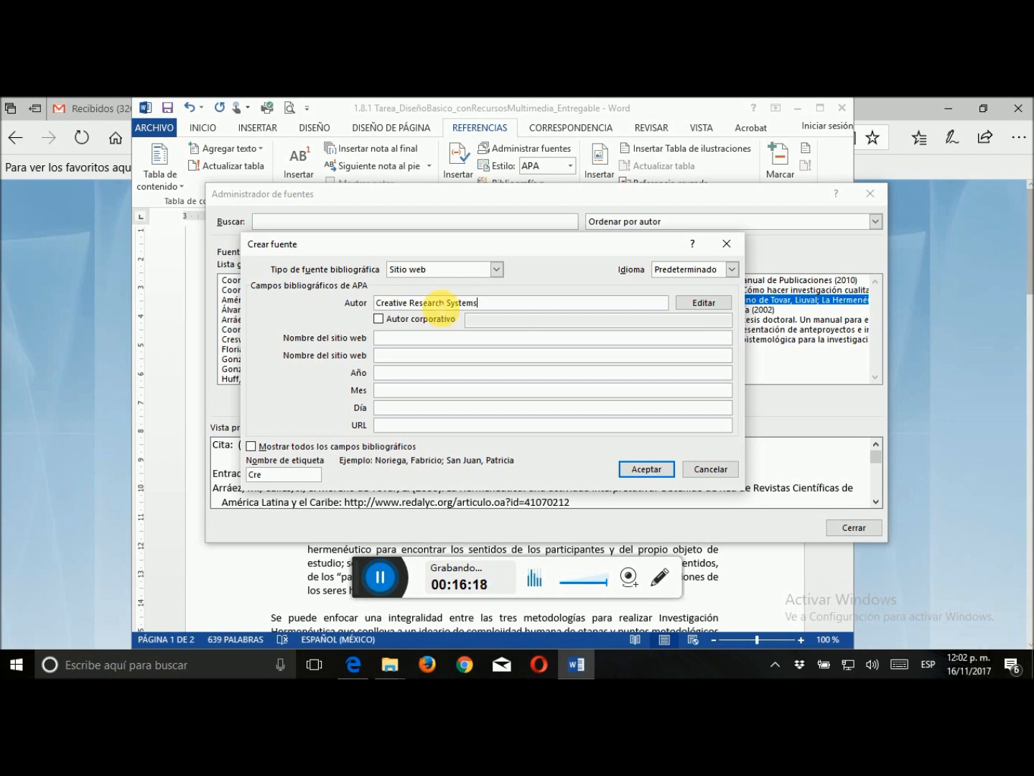
pyautogui.click(379, 319)
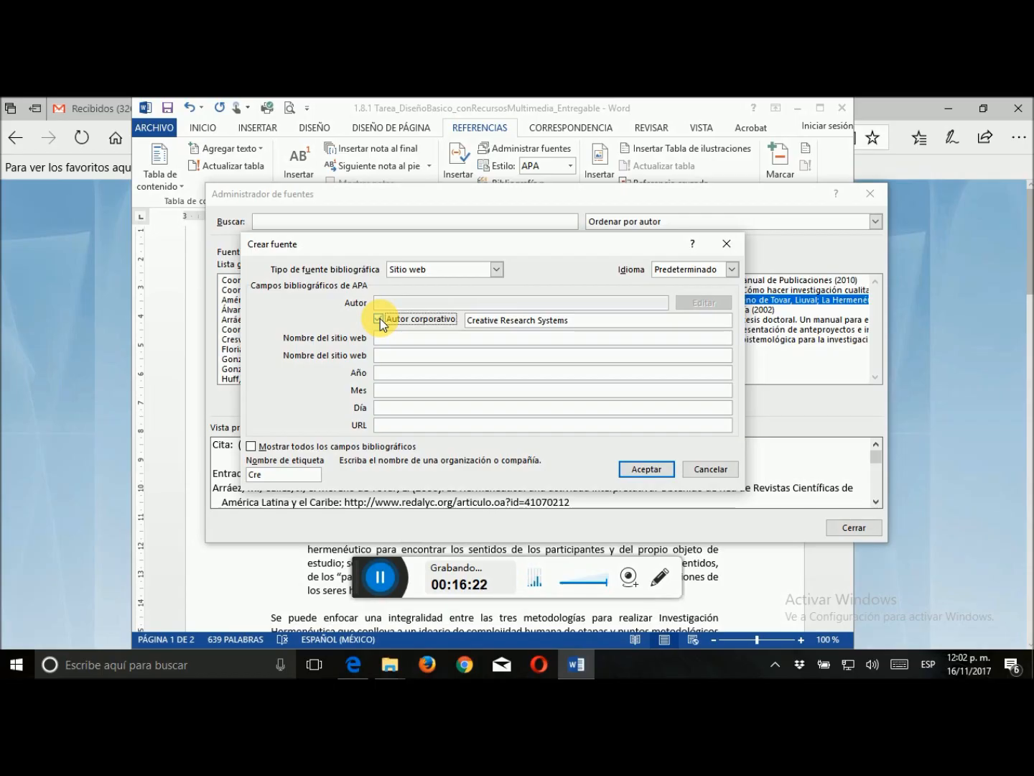
# Check the page title in Edge and enter "The Survey System" in Word as the source's first website name
pyautogui.click(394, 339)
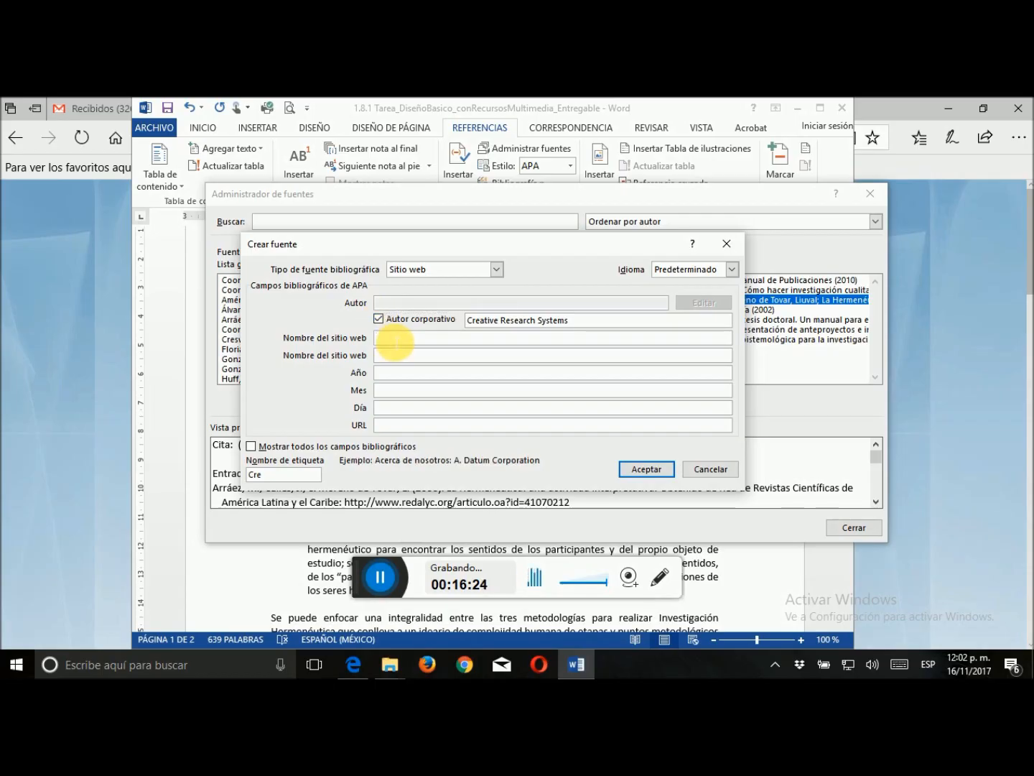
pyautogui.click(77, 403)
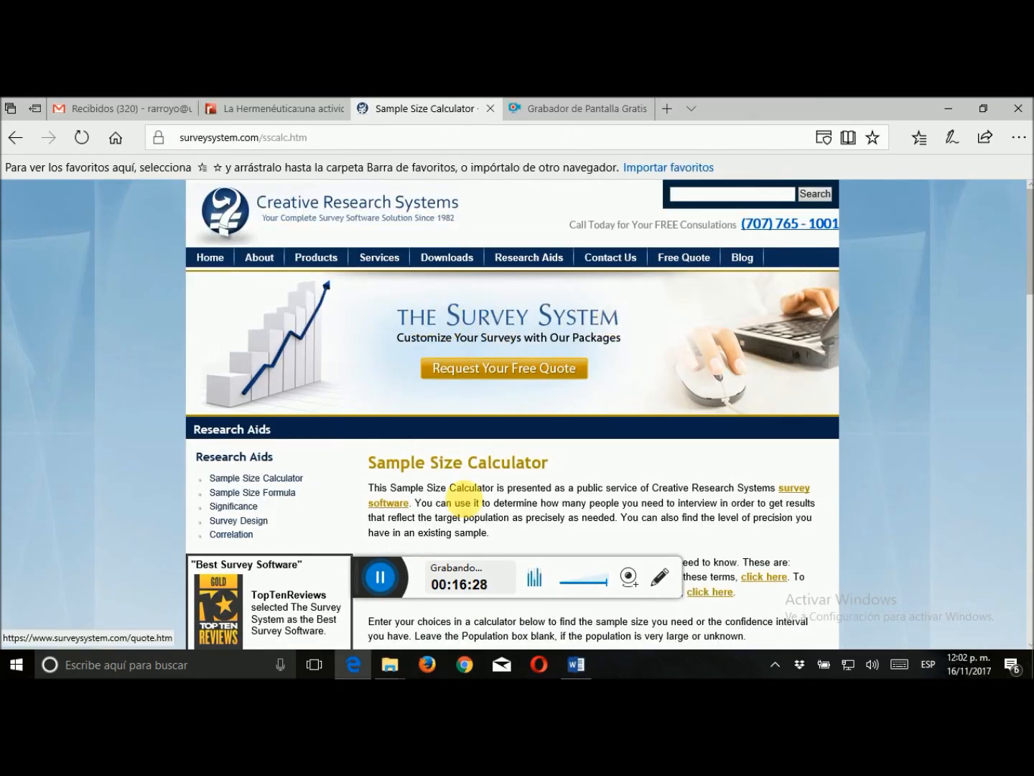
pyautogui.click(582, 659)
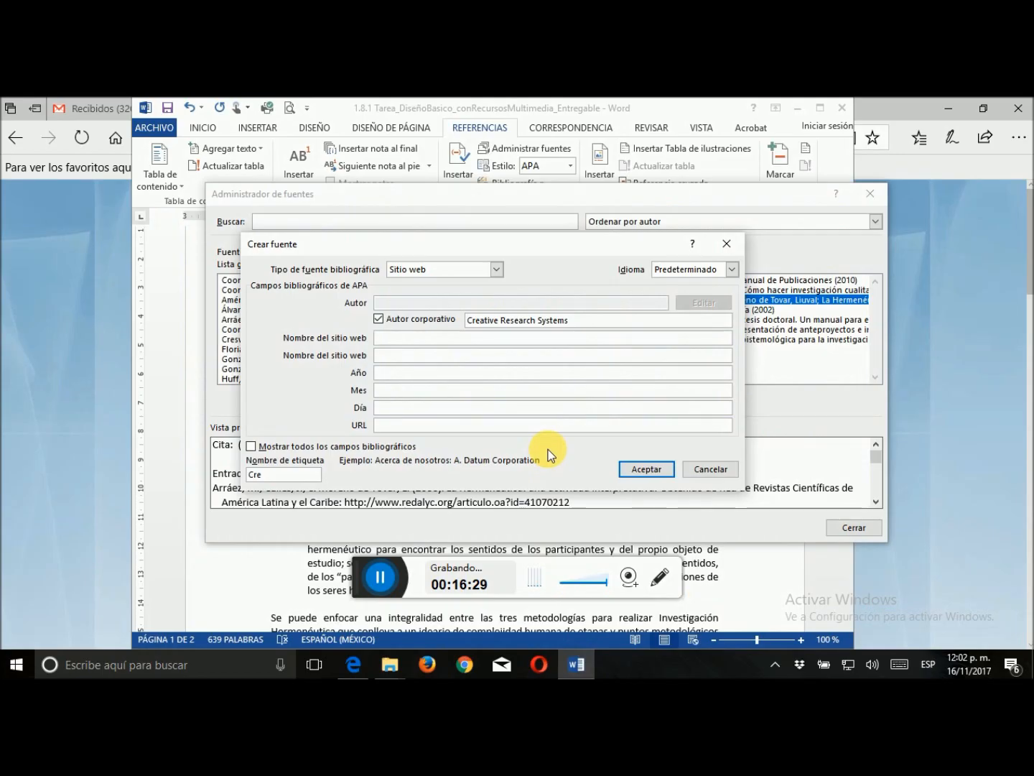
pyautogui.write('The Survey System')
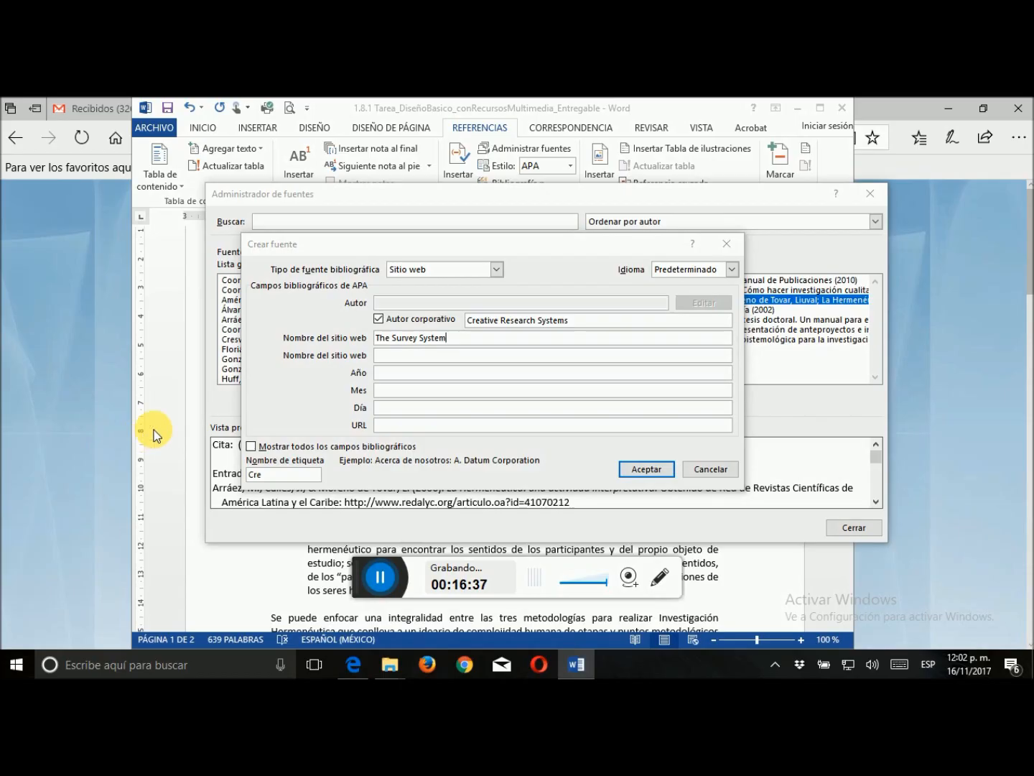
# Recheck the page in Edge and copy the corporate author Creative Research Systems into the source's second website name in Word
pyautogui.click(925, 535)
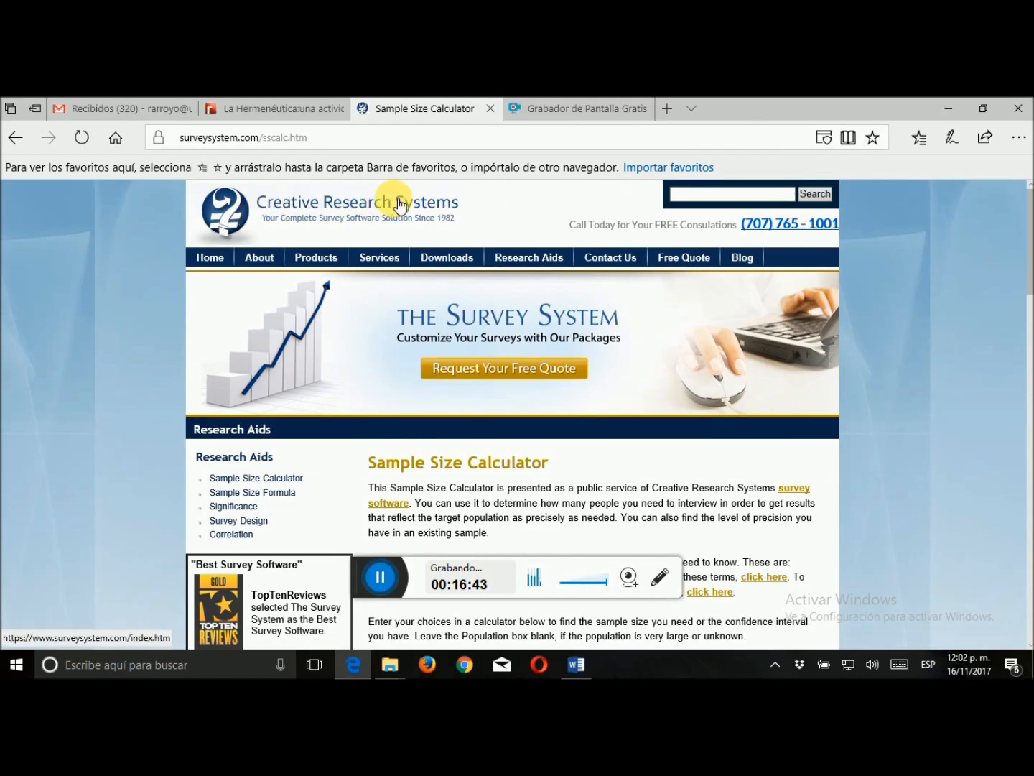
pyautogui.click(575, 664)
pyautogui.moveTo(572, 320); pyautogui.dragTo(466, 320)
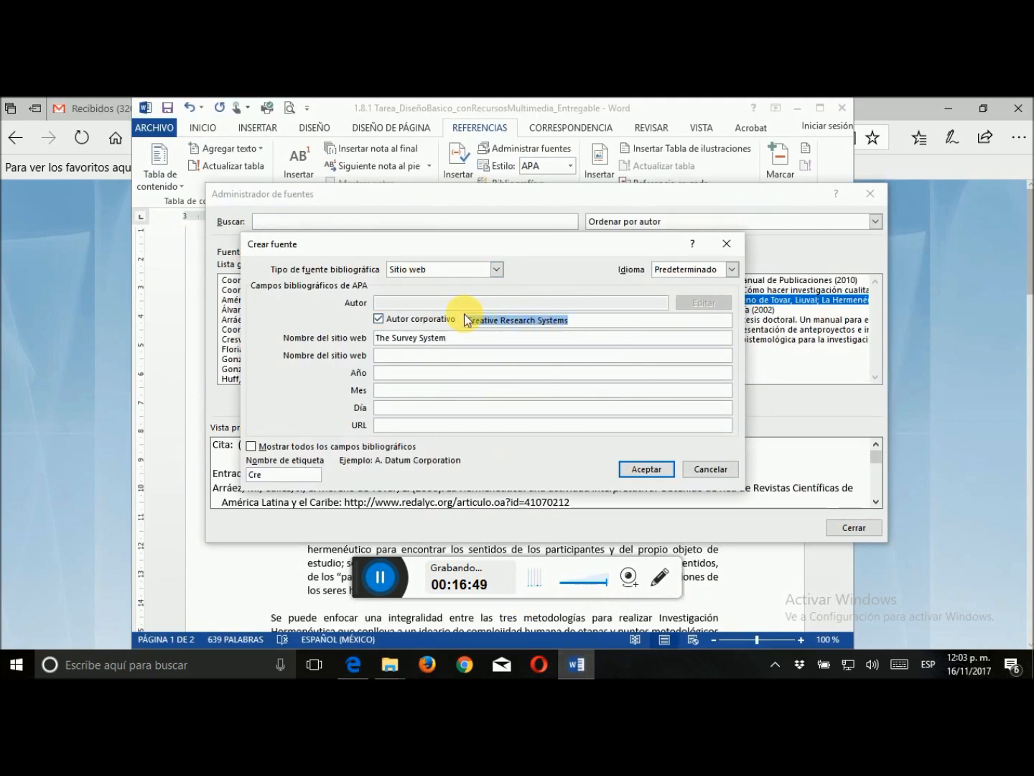
pyautogui.click(471, 355)
pyautogui.write('Creative Research Systems')
pyautogui.click(477, 380)
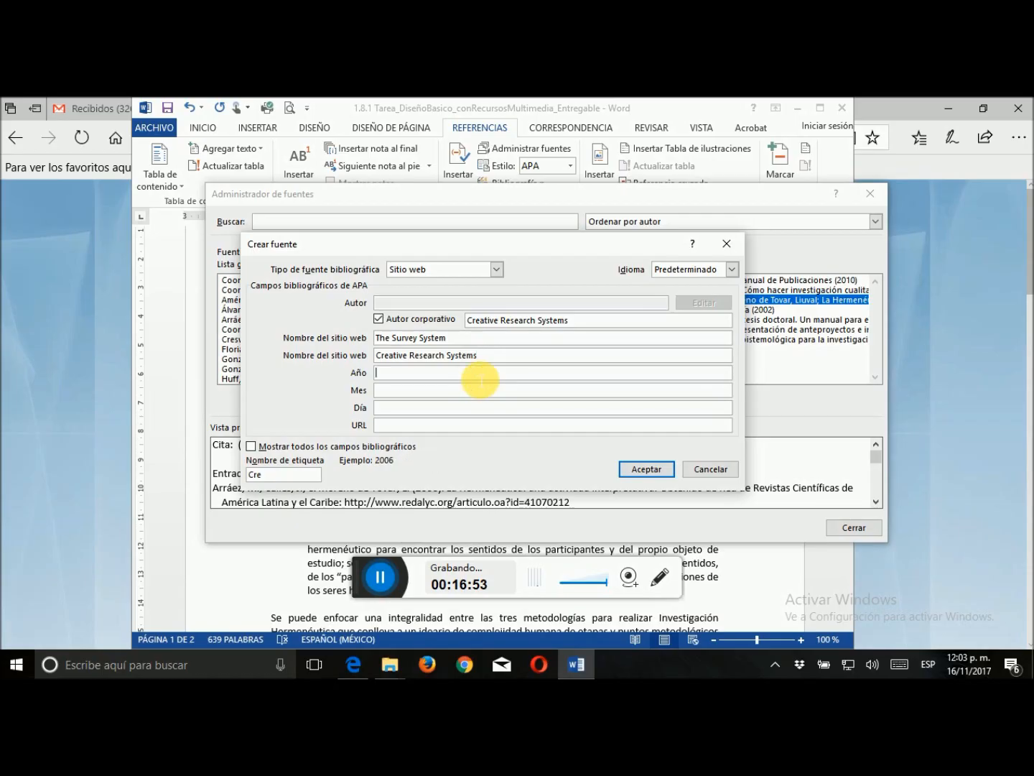
# Switch to Edge and examine the Sample Size Calculator page for a publication date
pyautogui.click(986, 358)
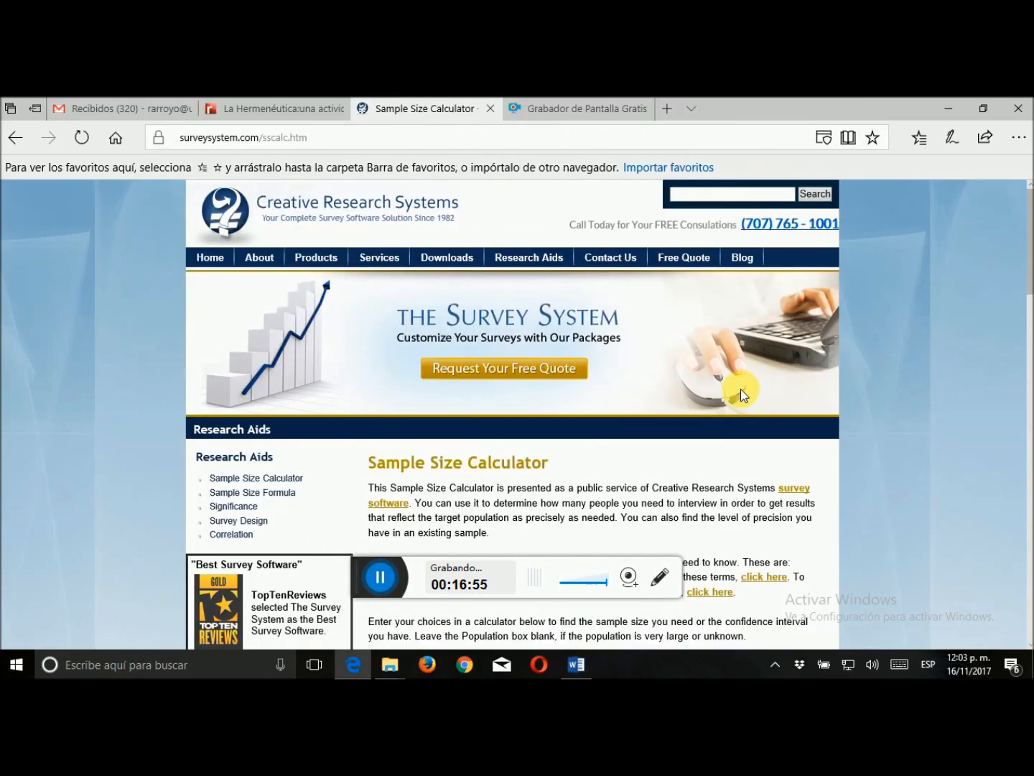
pyautogui.scroll(-2, 740, 389)
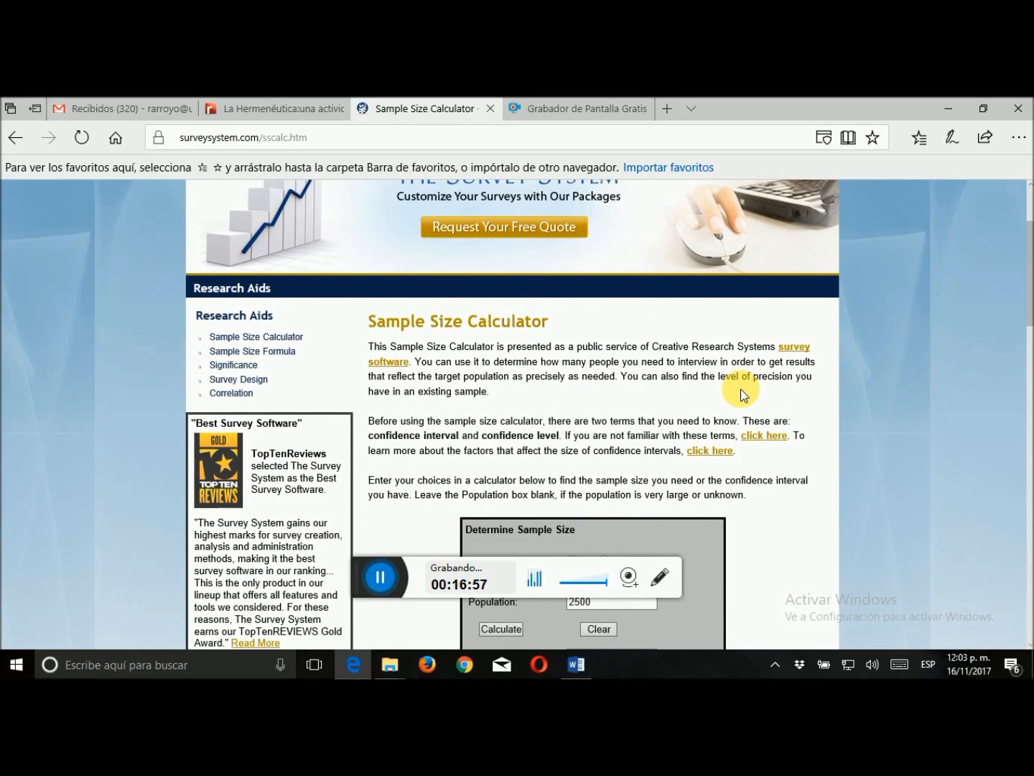
pyautogui.scroll(-9, 740, 391)
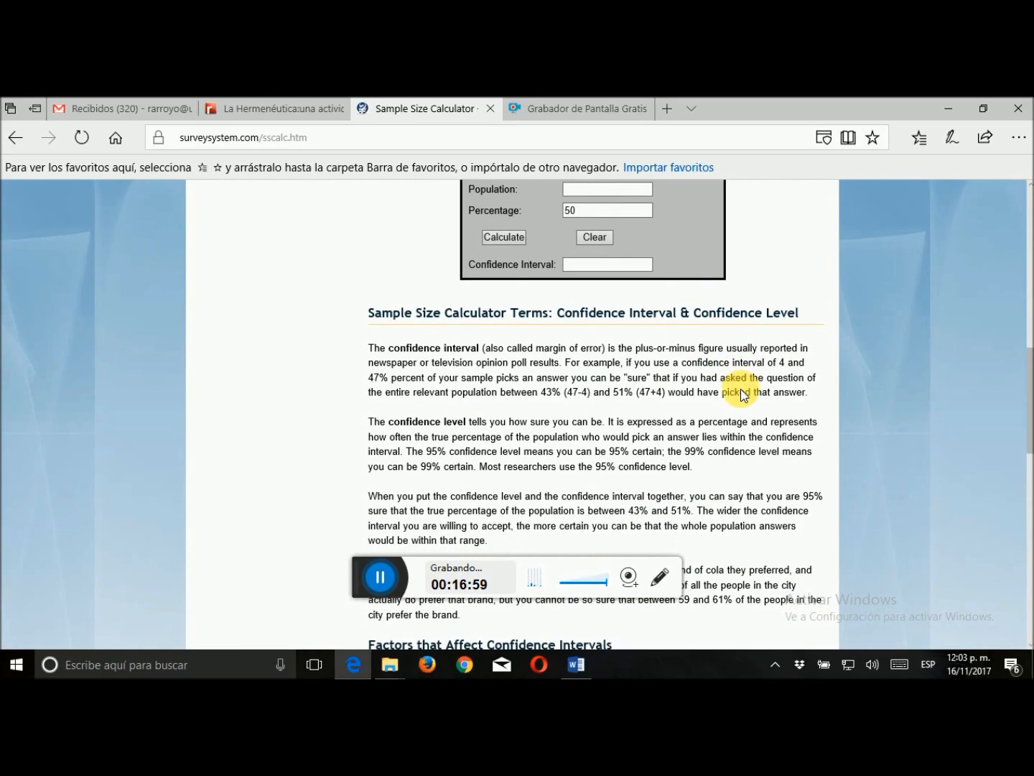
pyautogui.scroll(12, 741, 391)
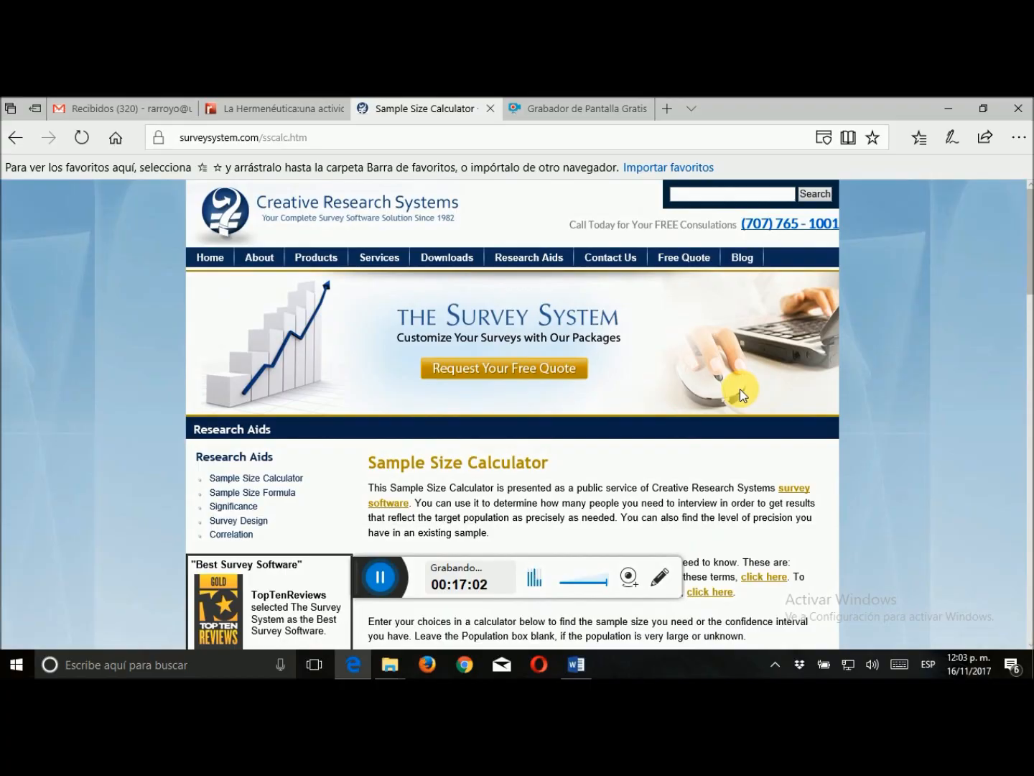
pyautogui.scroll(-2, 740, 391)
pyautogui.scroll(-9, 733, 392)
pyautogui.scroll(-3, 738, 397)
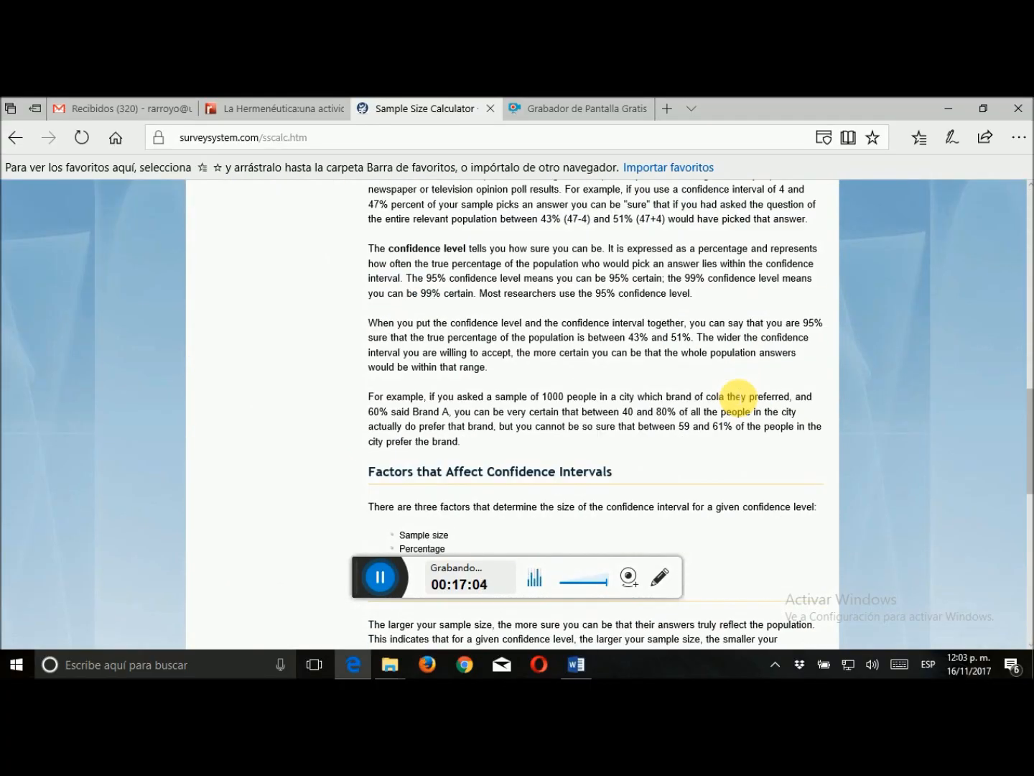
pyautogui.scroll(7, 733, 404)
pyautogui.scroll(3, 734, 398)
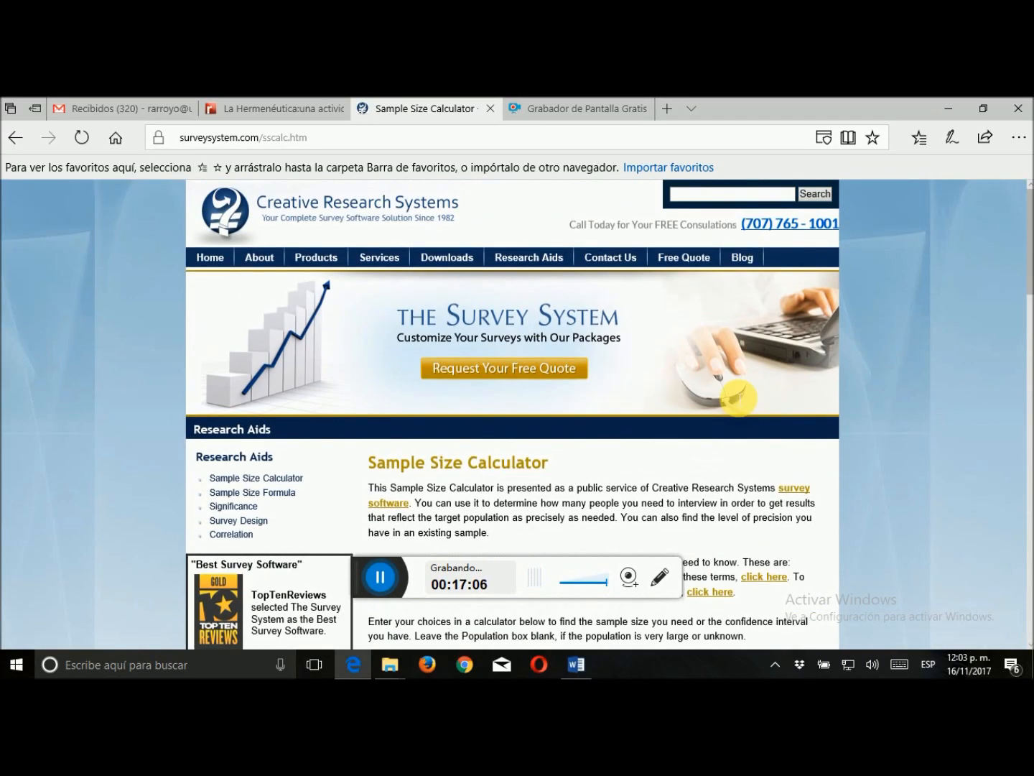
pyautogui.moveTo(482, 254)
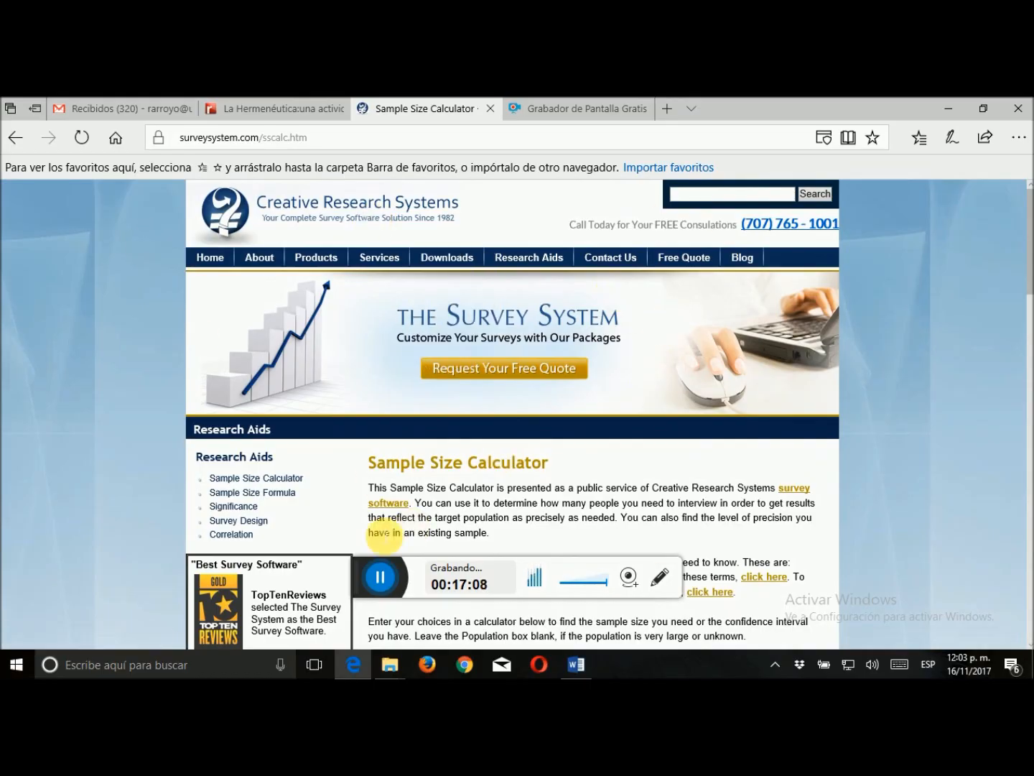
# Return to Word and enter "s.f." as the year of the website source
pyautogui.click(574, 668)
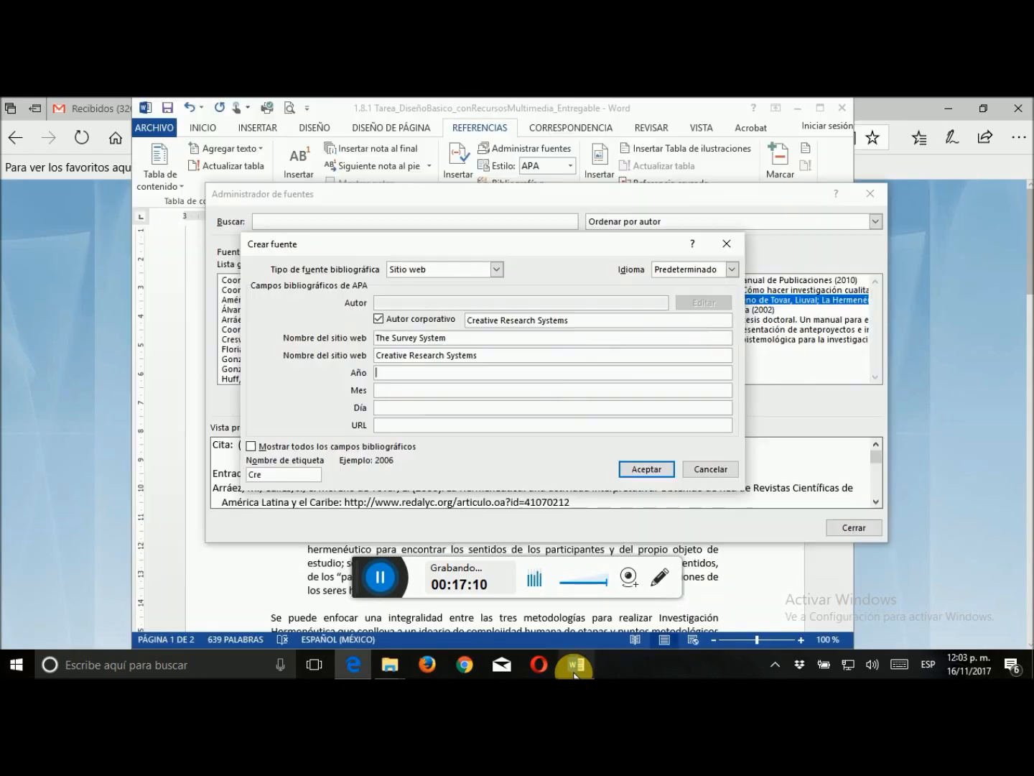
pyautogui.click(401, 374)
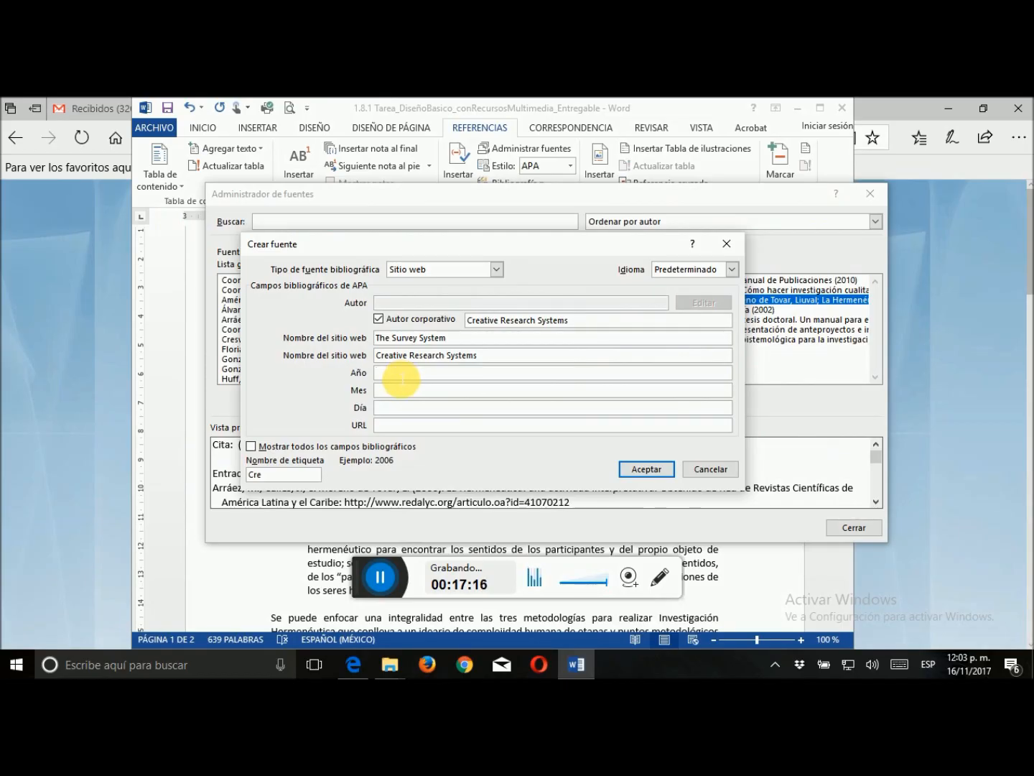
pyautogui.write('s.f.')
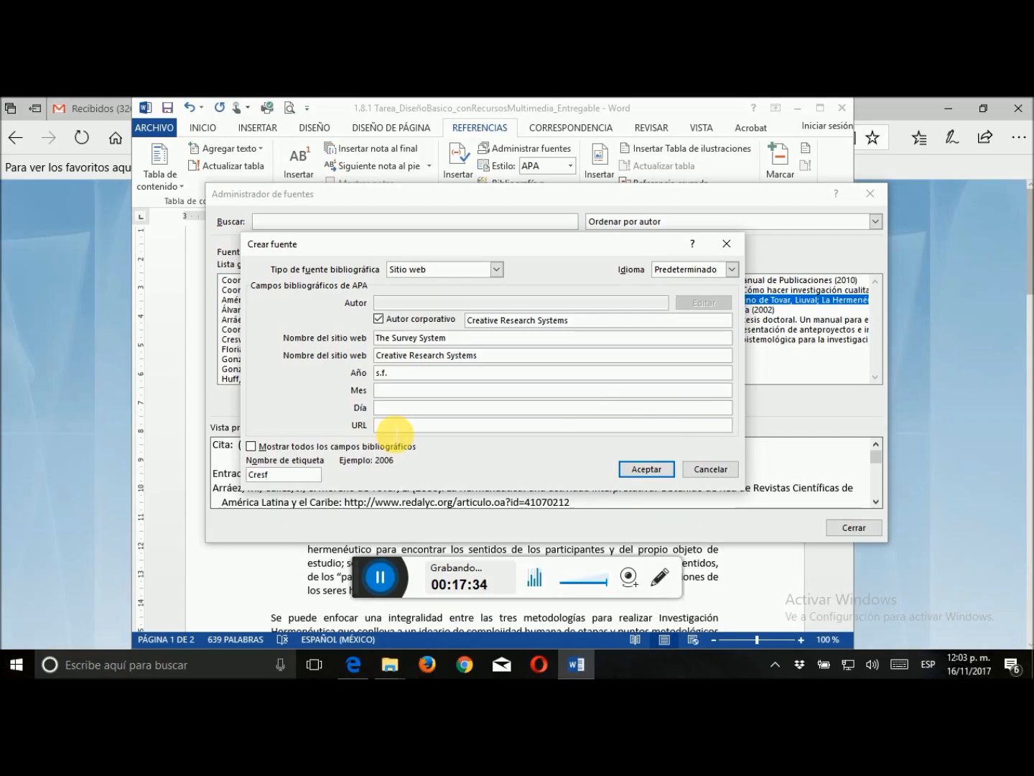
pyautogui.click(75, 418)
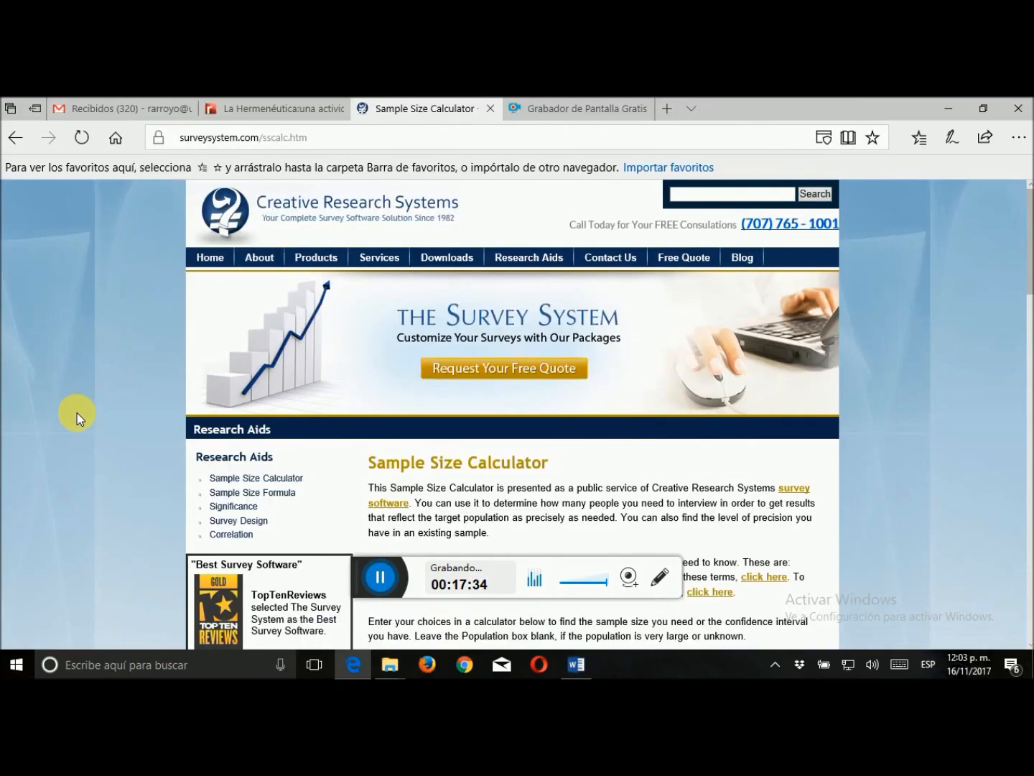
pyautogui.click(233, 138)
pyautogui.hotkey('ctrl', 'c')
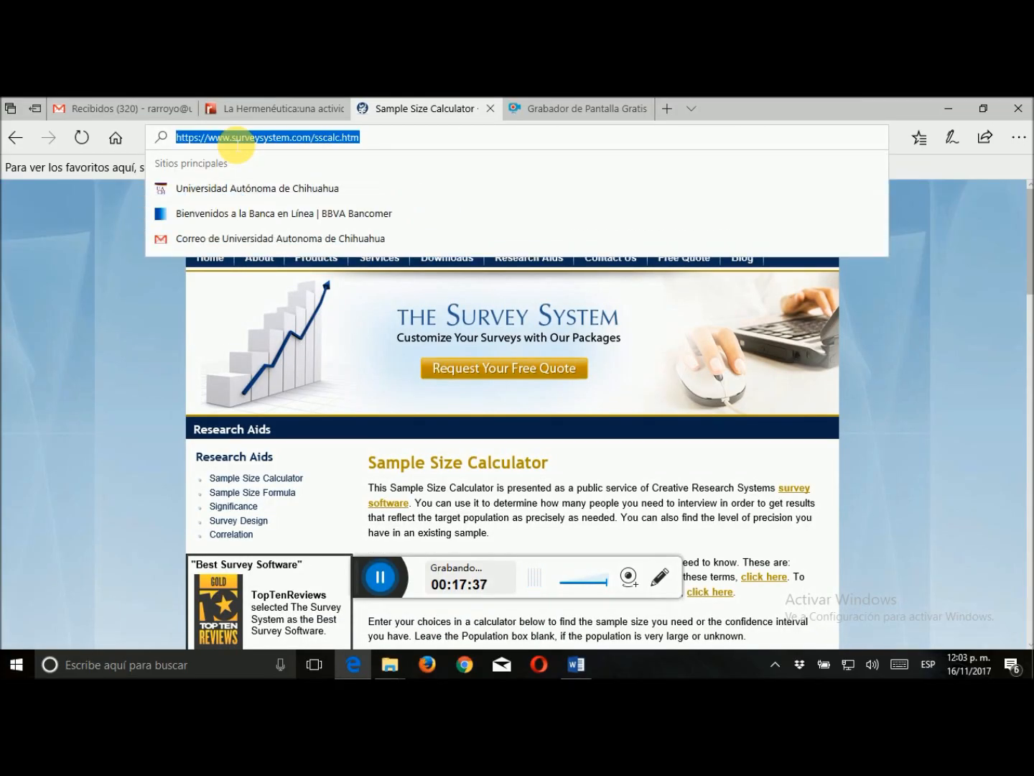
pyautogui.click(577, 664)
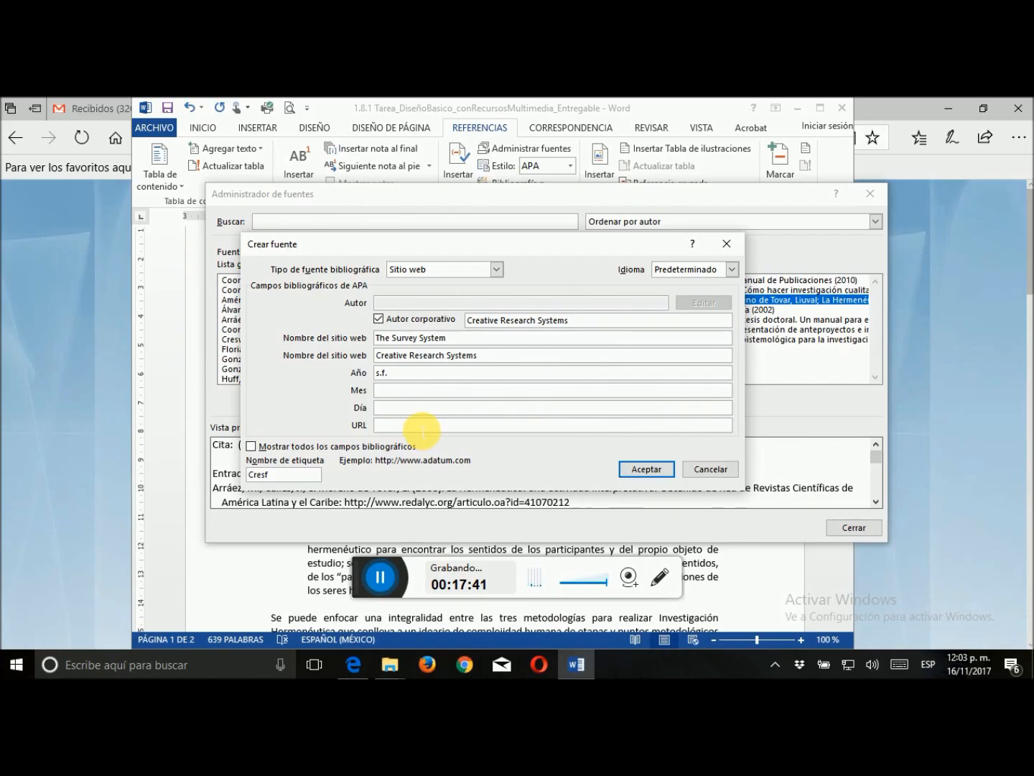
pyautogui.click(421, 424)
pyautogui.hotkey('ctrl', 'v')
pyautogui.click(645, 468)
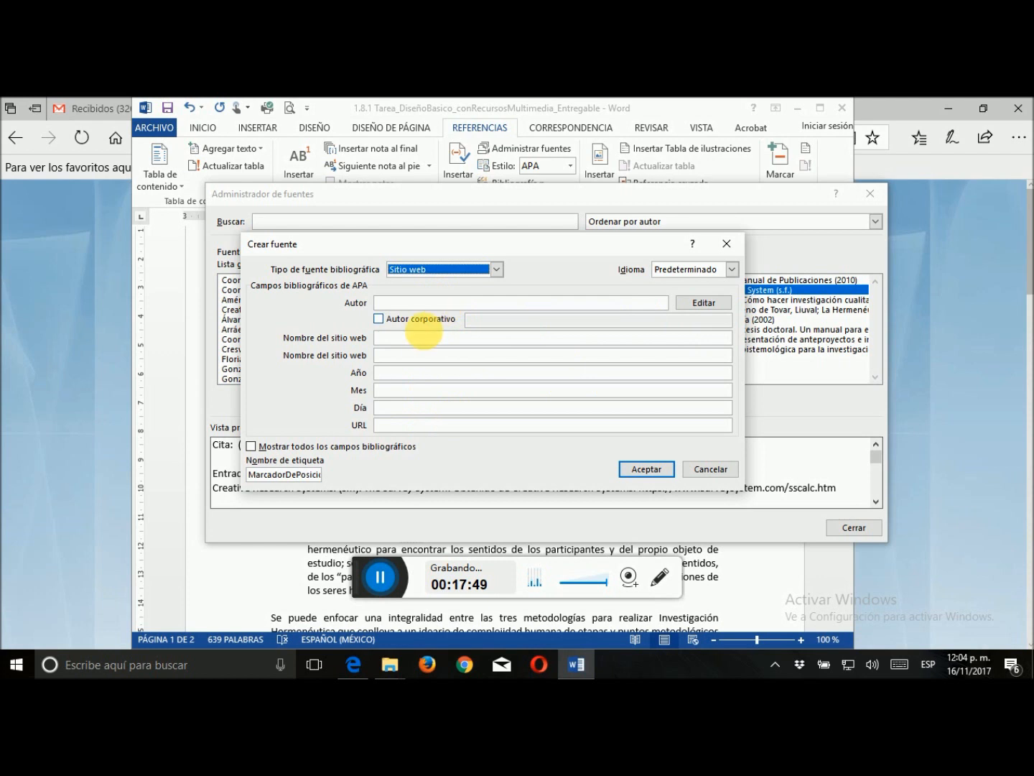
# Try the Informe type for another new source, and change the source type to Película
pyautogui.click(495, 271)
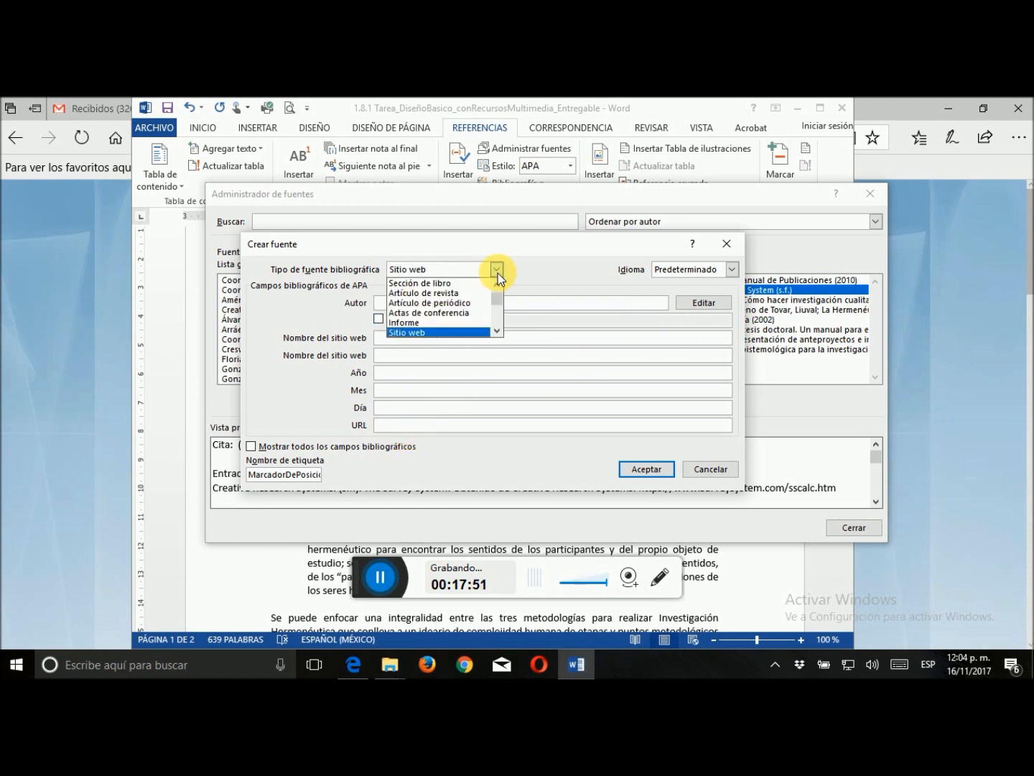
pyautogui.click(433, 321)
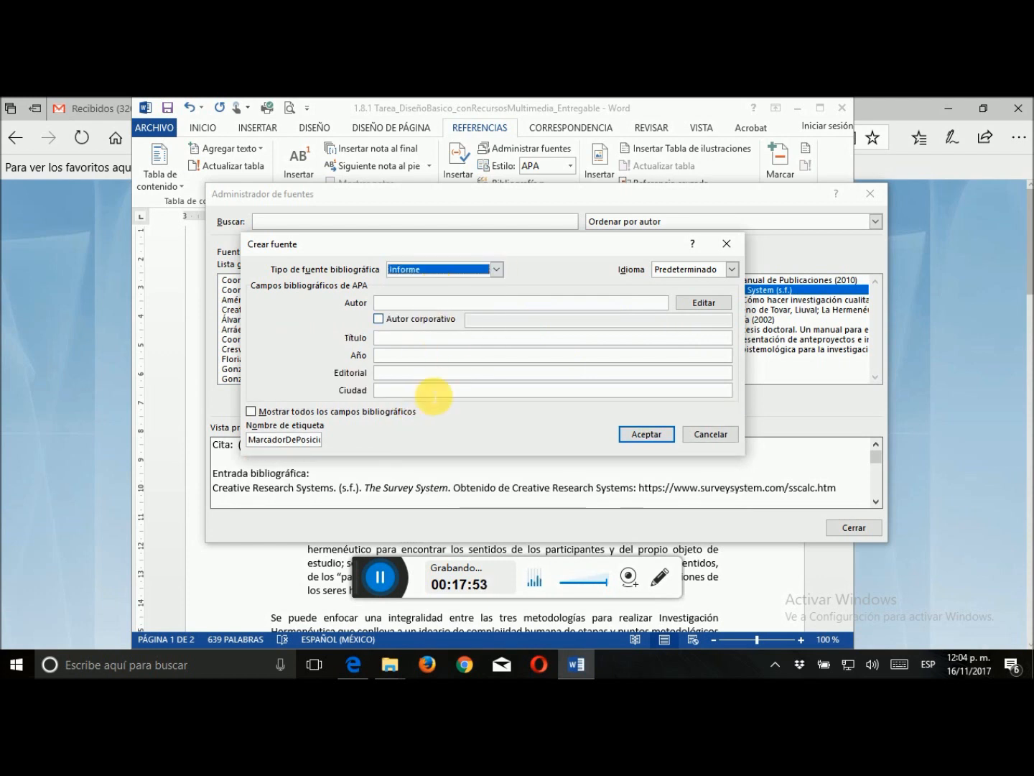
pyautogui.click(497, 270)
pyautogui.moveTo(495, 301); pyautogui.dragTo(496, 319)
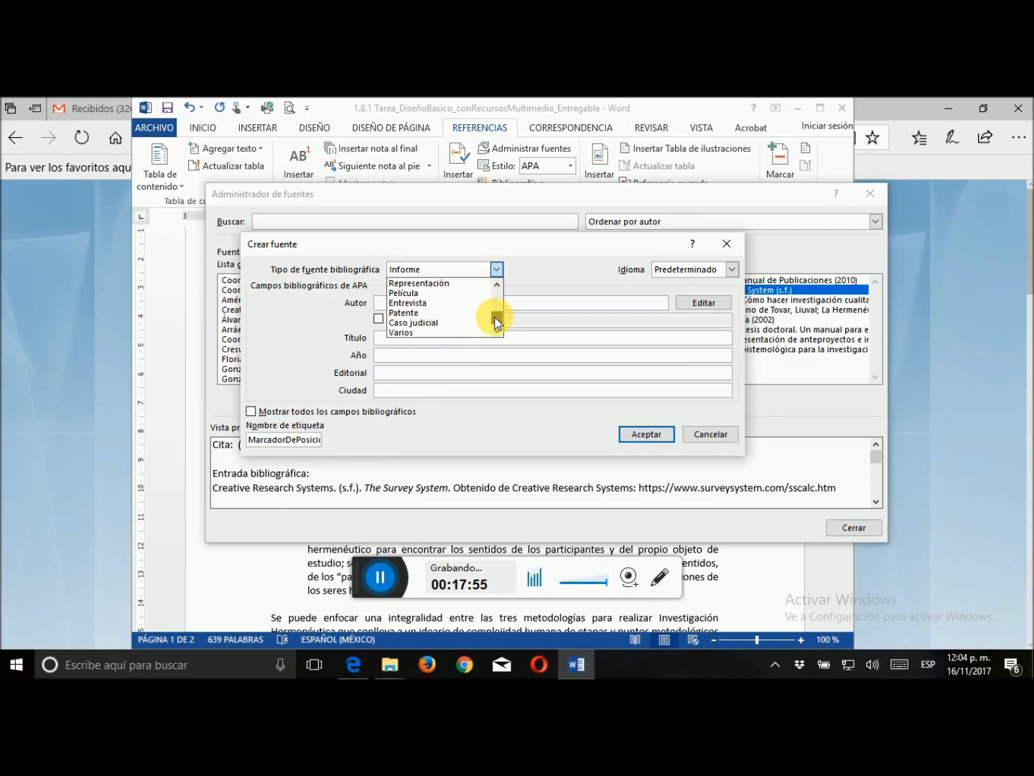
pyautogui.click(416, 294)
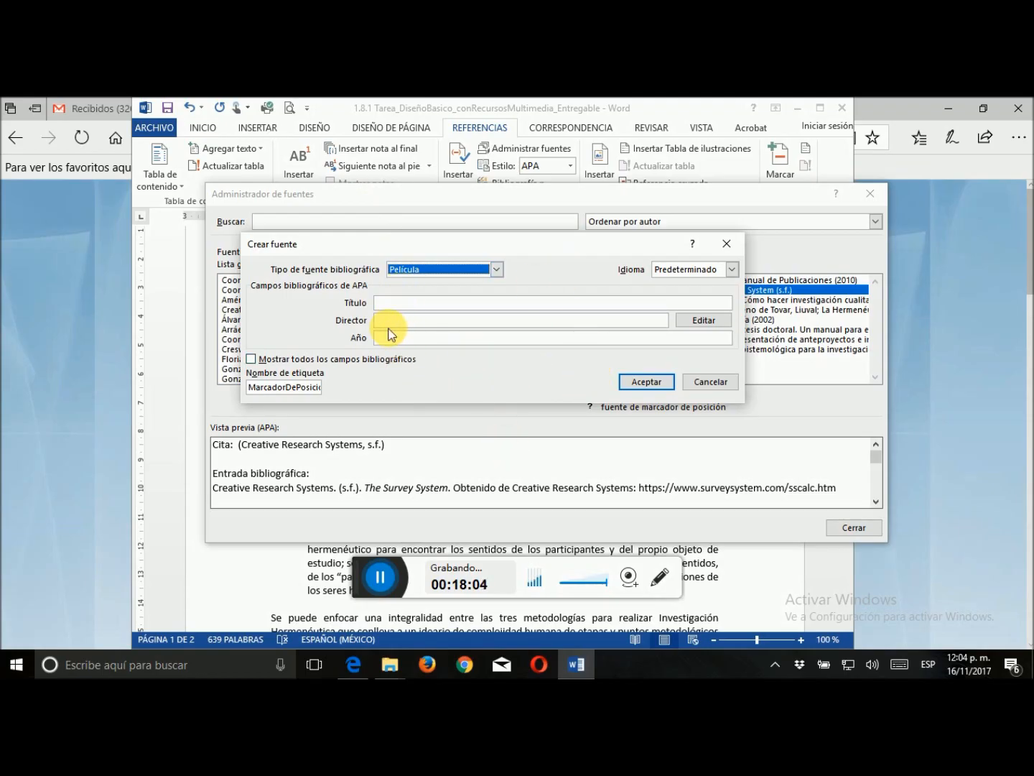
# Show all bibliographic fields of the Película source, accept it without data and close the source manager
pyautogui.click(251, 360)
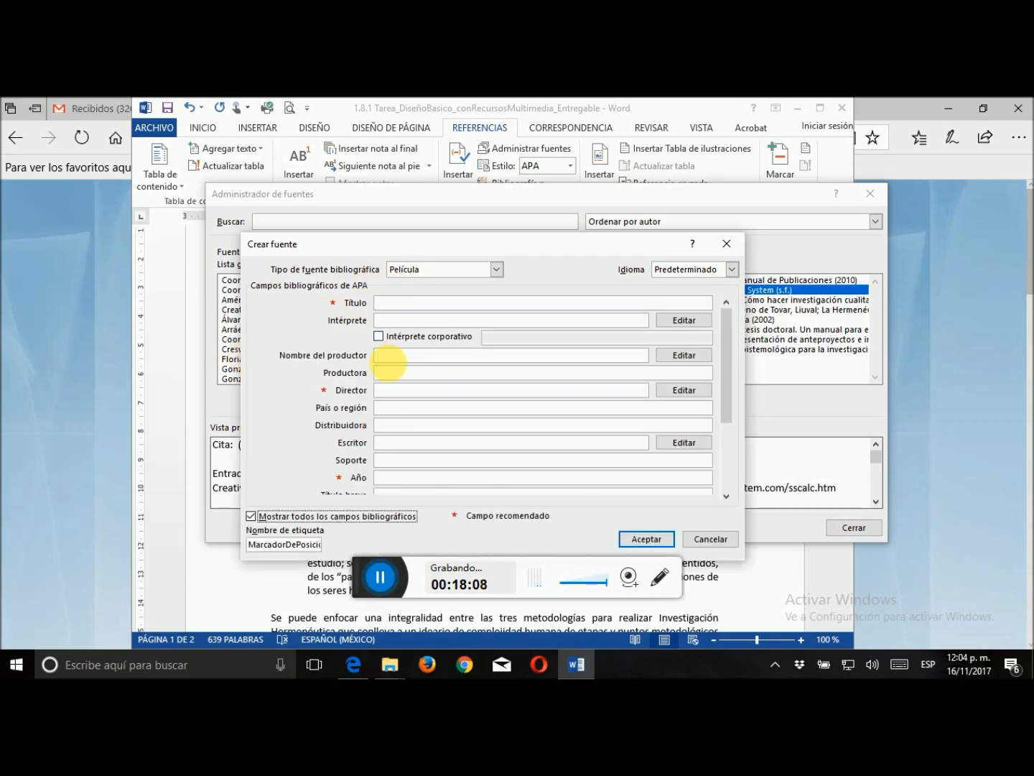
pyautogui.click(655, 547)
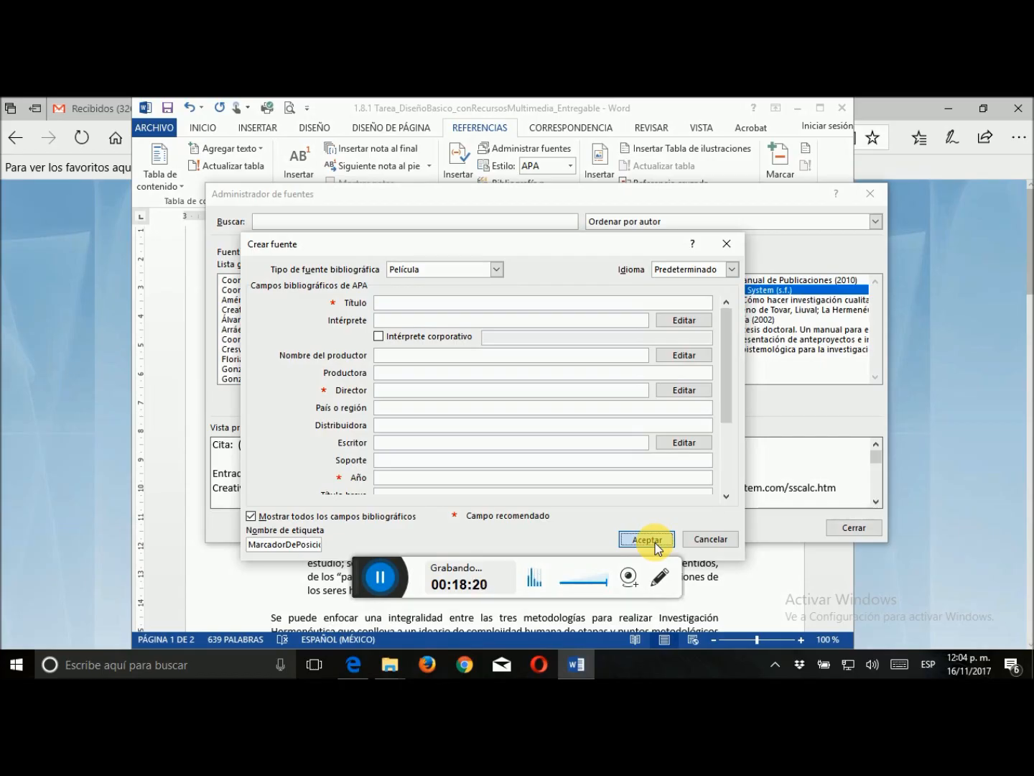
pyautogui.click(655, 546)
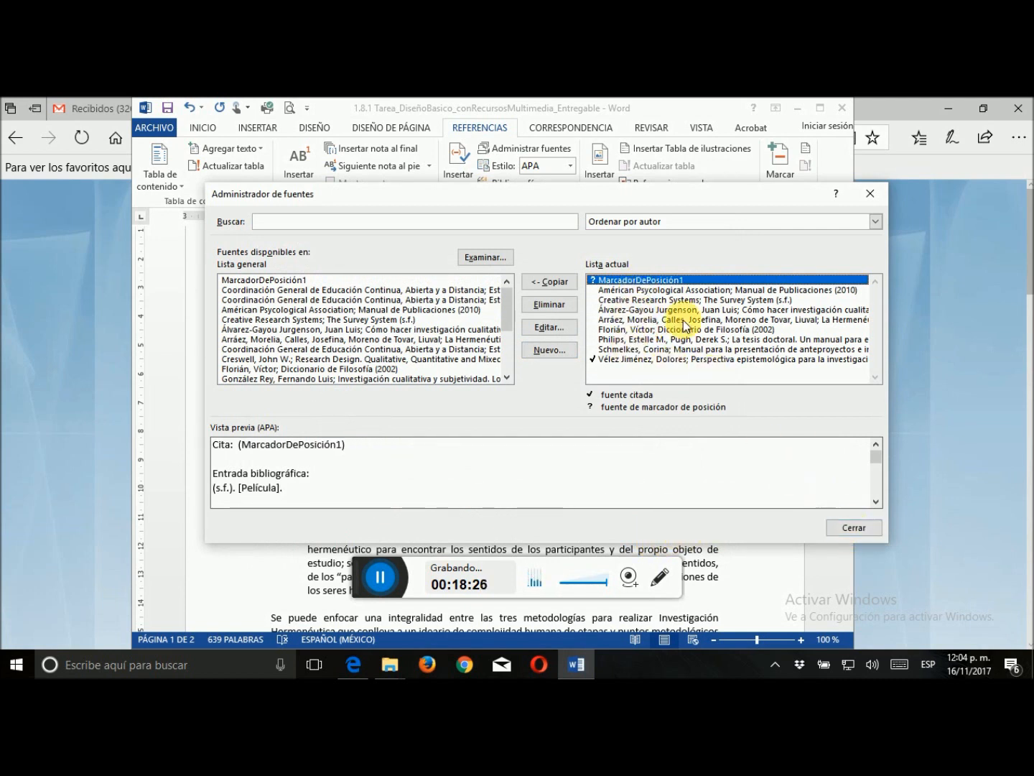
pyautogui.click(845, 530)
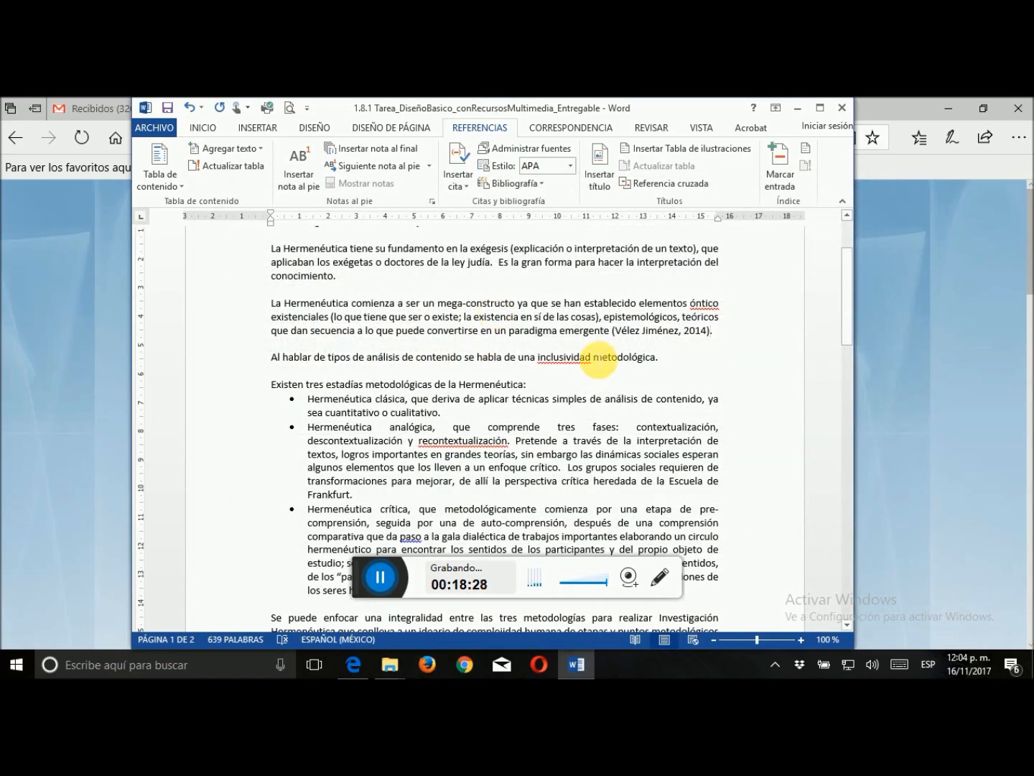
# Insert the citation for "Cómo hacer investigación cualitativa" (2011) after "Escuela de Frankfurt" in the Hermenéutica analógica bullet
pyautogui.scroll(-3, 409, 359)
pyautogui.scroll(-2, 391, 345)
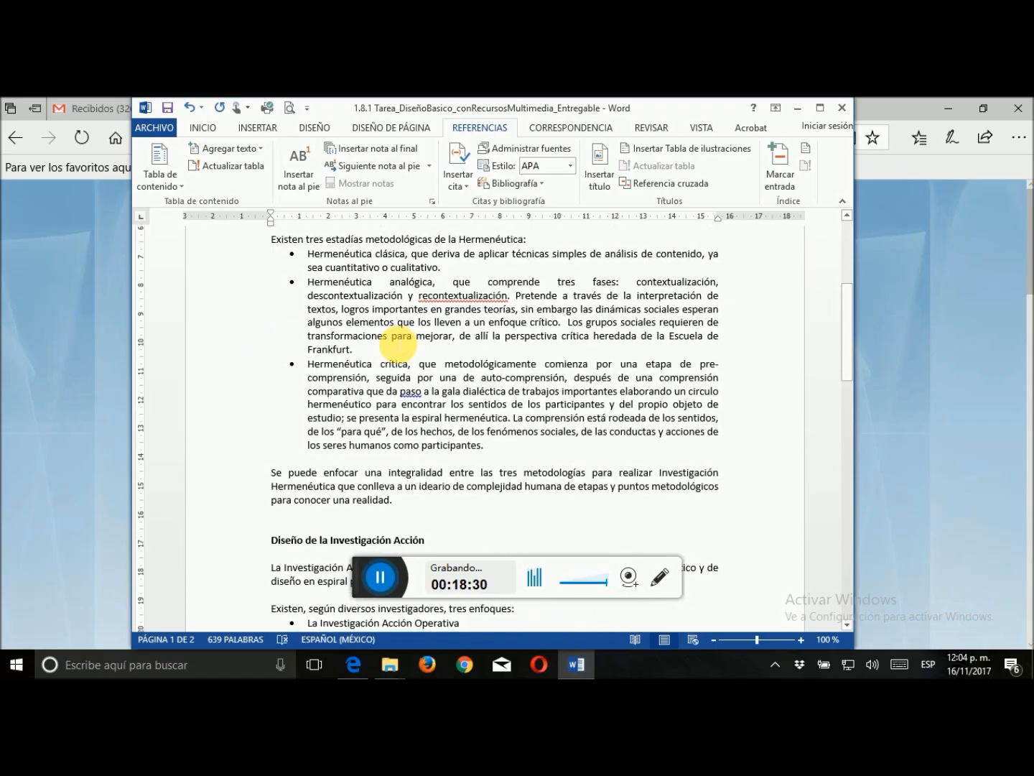
pyautogui.click(355, 321)
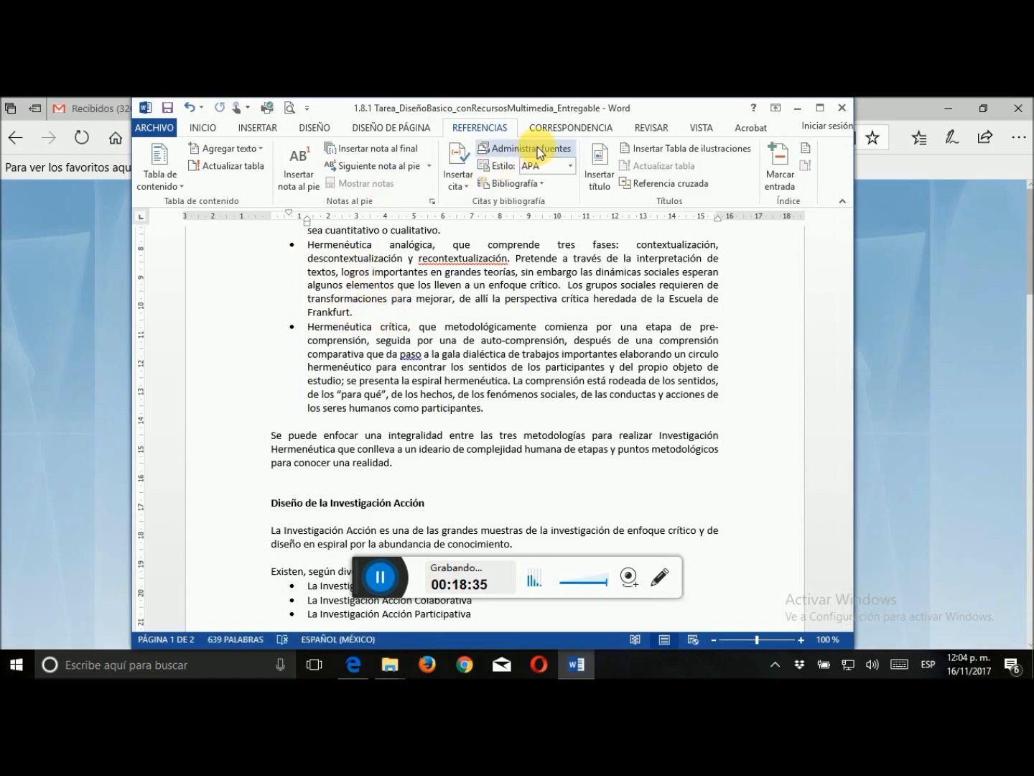
pyautogui.click(467, 186)
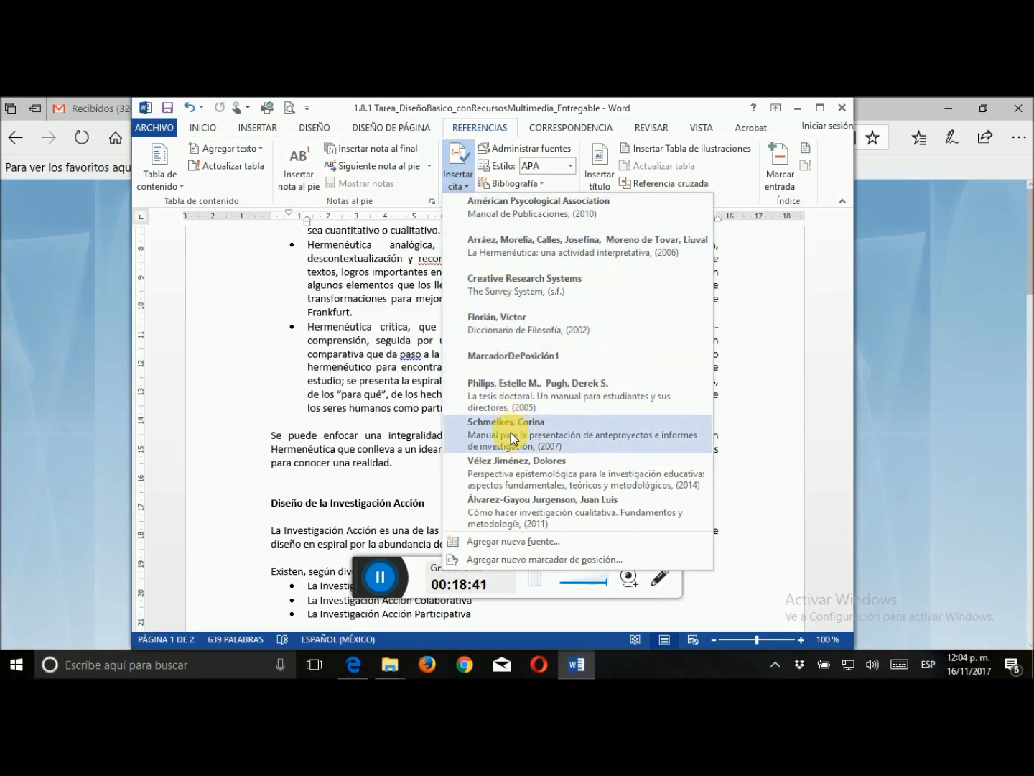
pyautogui.click(514, 511)
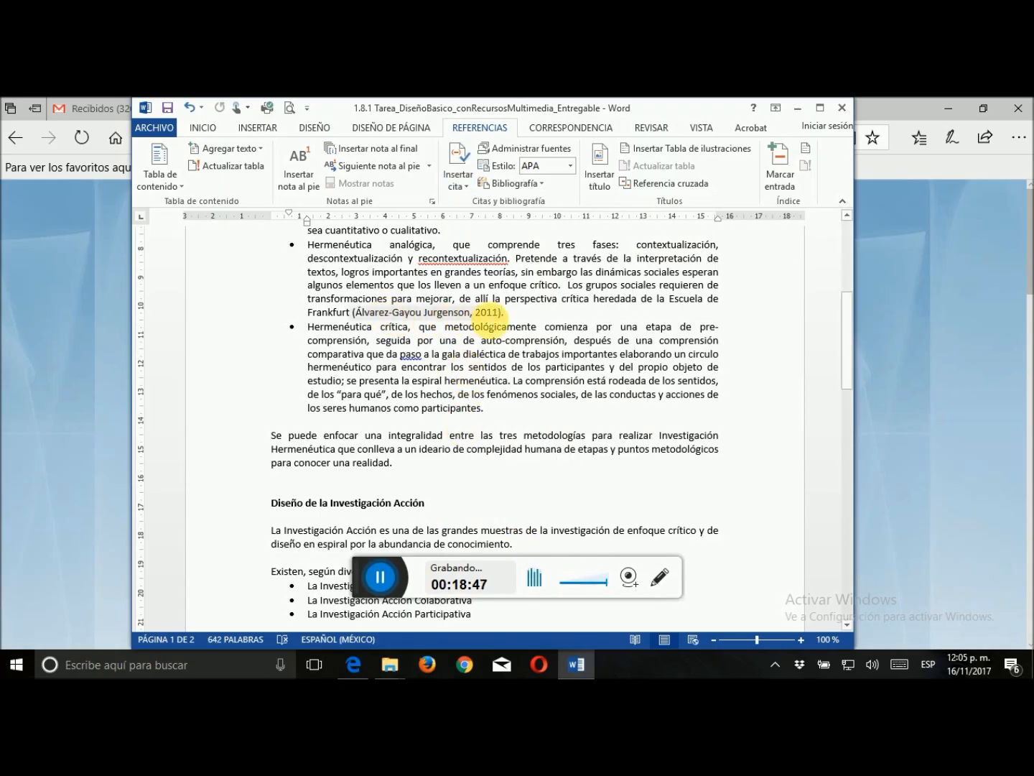
# Insert the citation for "La Hermenéutica: una actividad interpretativa" (2006) before the final period of the Hermenéutica crítica bullet
pyautogui.scroll(-1, 585, 353)
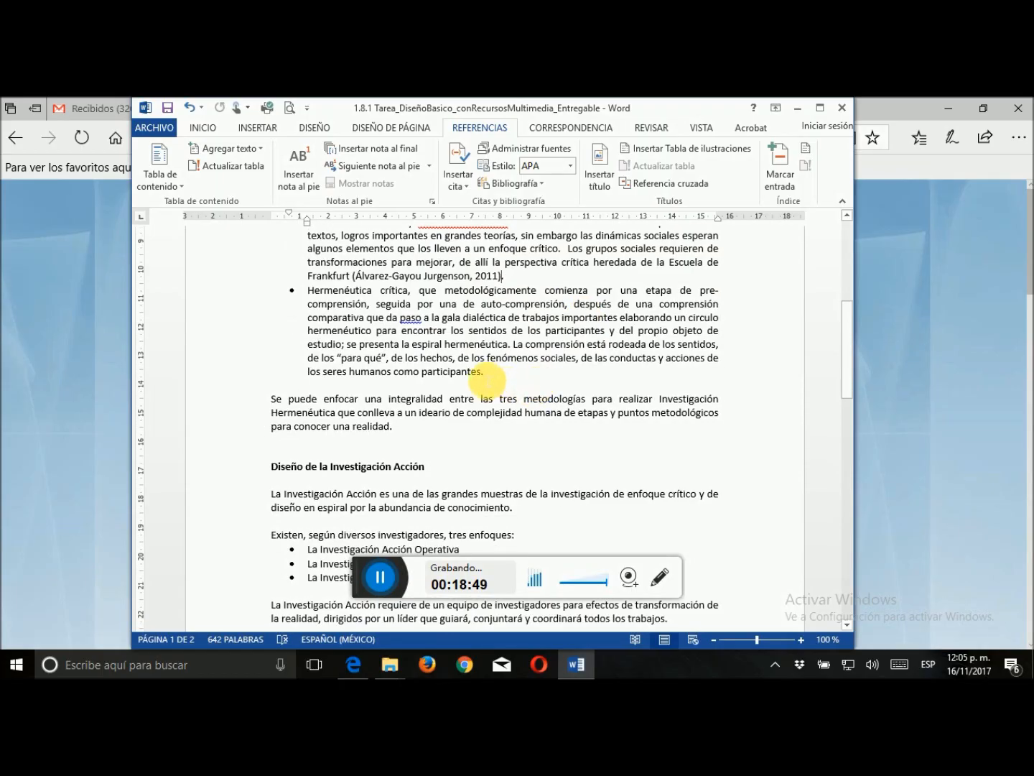
pyautogui.click(456, 185)
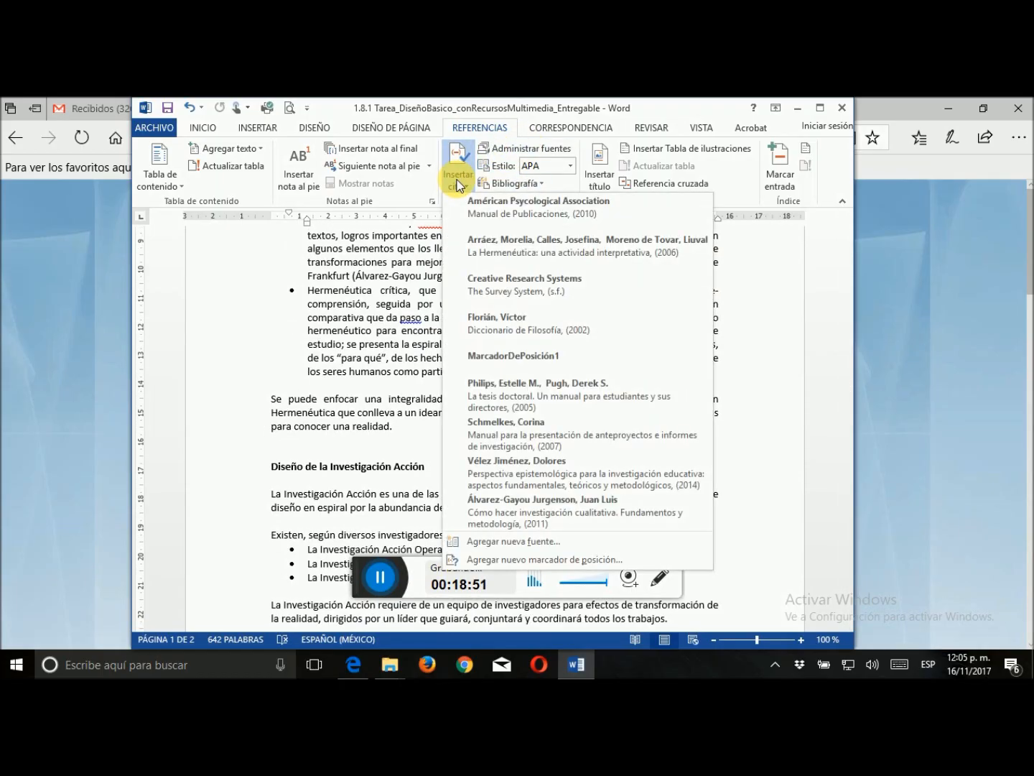
pyautogui.click(502, 255)
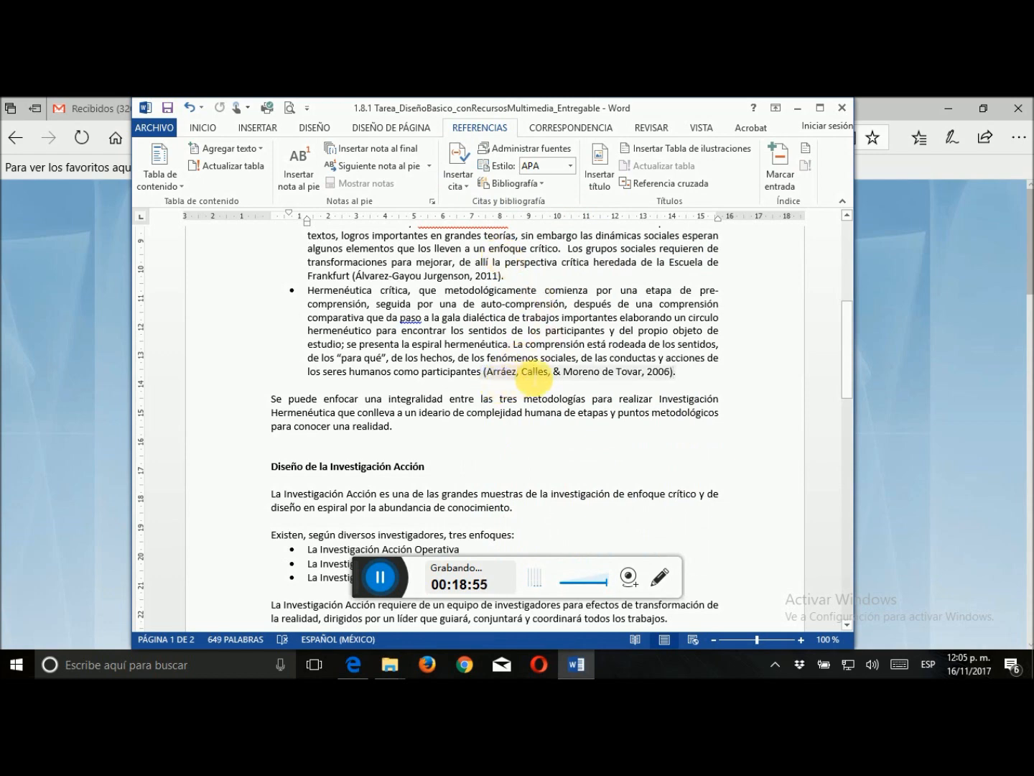
# Insert the citation for "Diccionario de Filosofía" (2002) after "todos los trabajos" in the Investigación Acción section
pyautogui.scroll(-5, 587, 413)
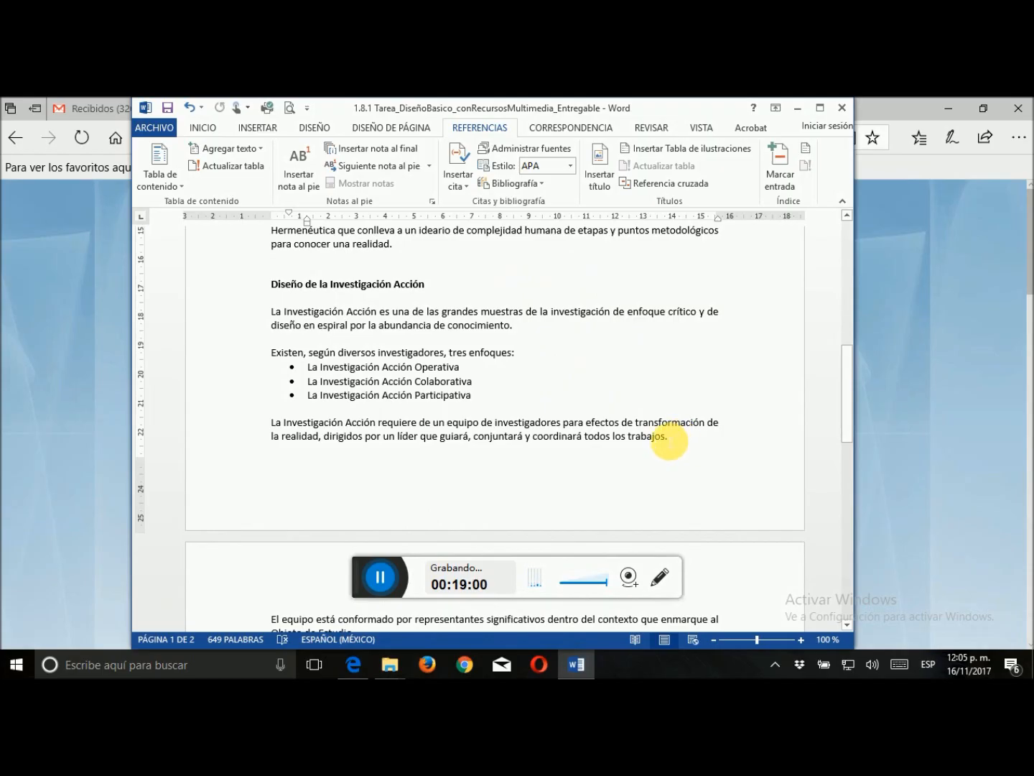
pyautogui.click(458, 176)
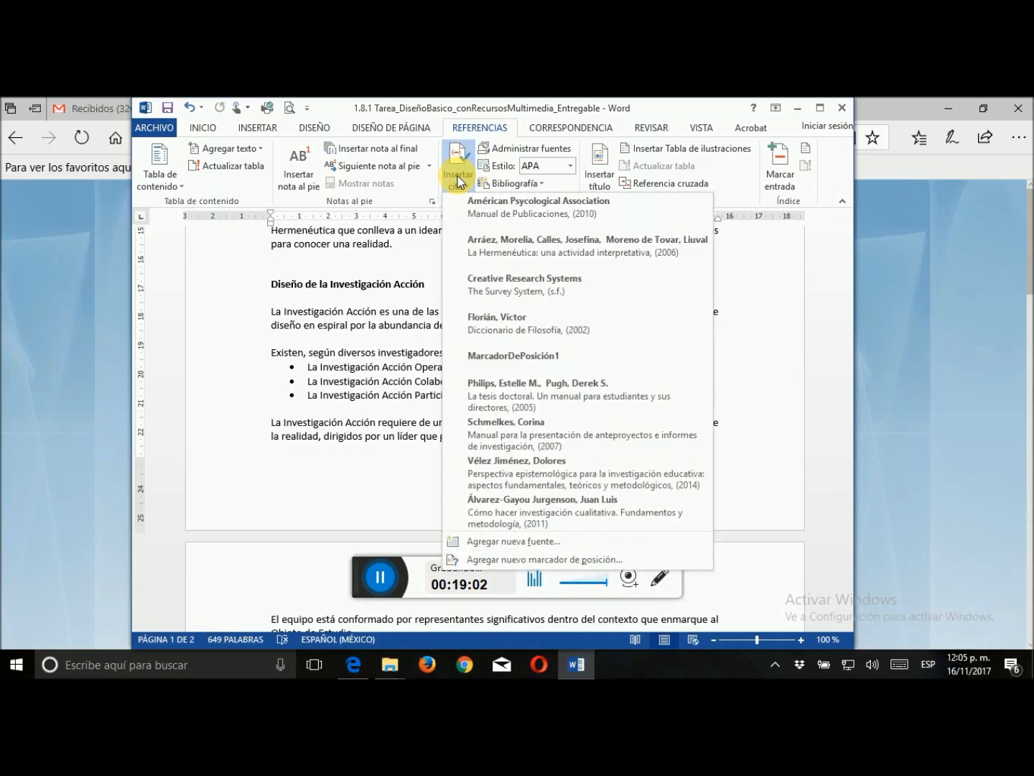
pyautogui.click(473, 320)
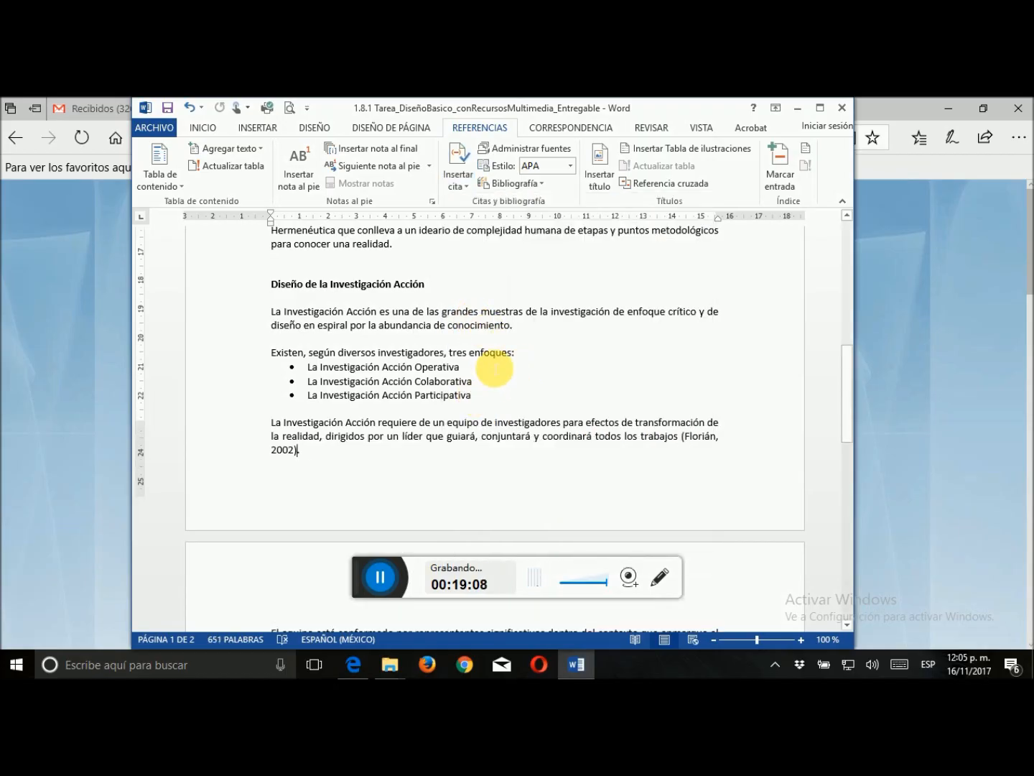
# Insert the Creative Research Systems citation for "The Survey System" (s.f.) after "para conocer una realidad" in the Hermenéutica section
pyautogui.scroll(-3, 496, 366)
pyautogui.scroll(9, 497, 365)
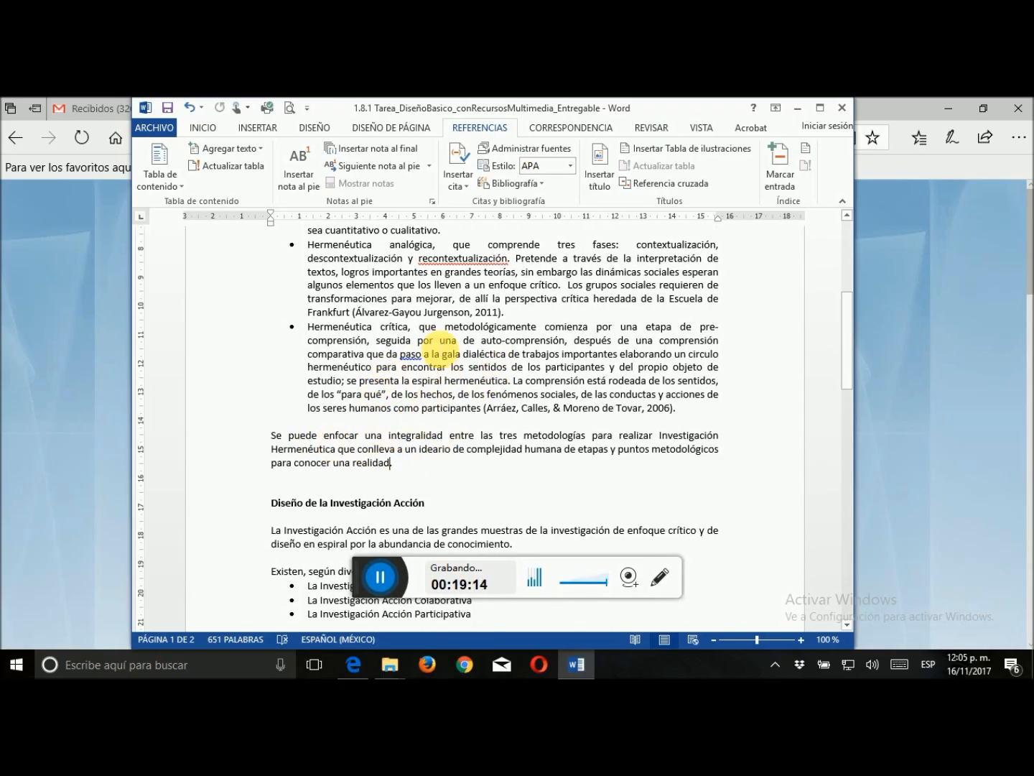
pyautogui.click(465, 181)
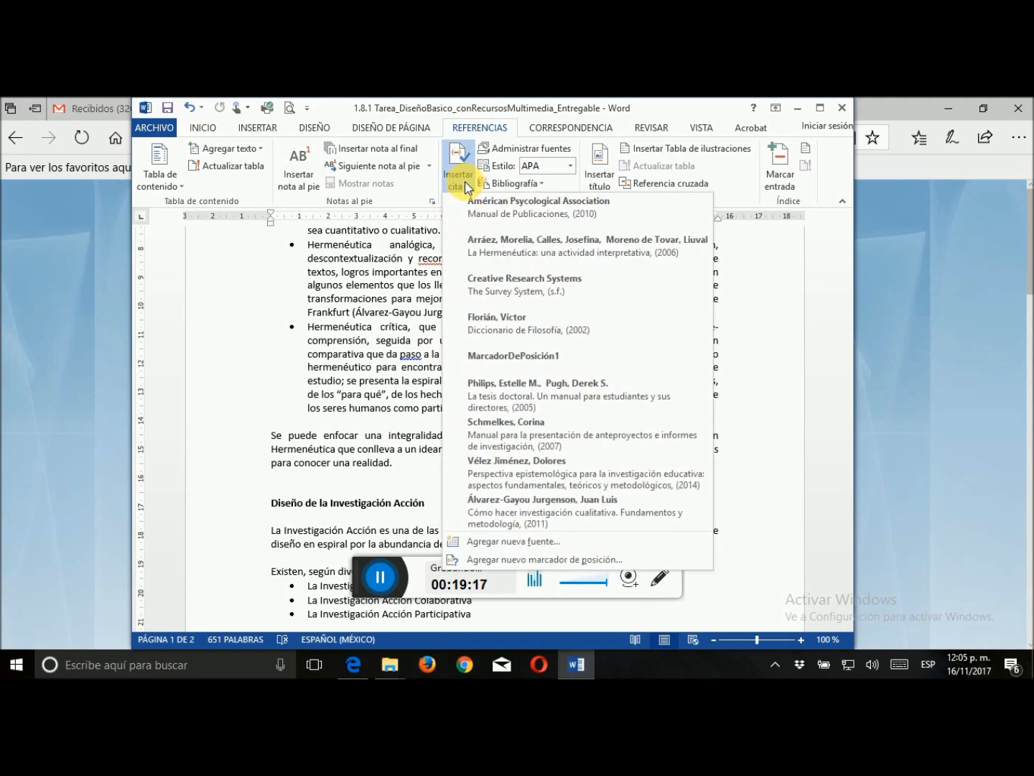
pyautogui.click(512, 287)
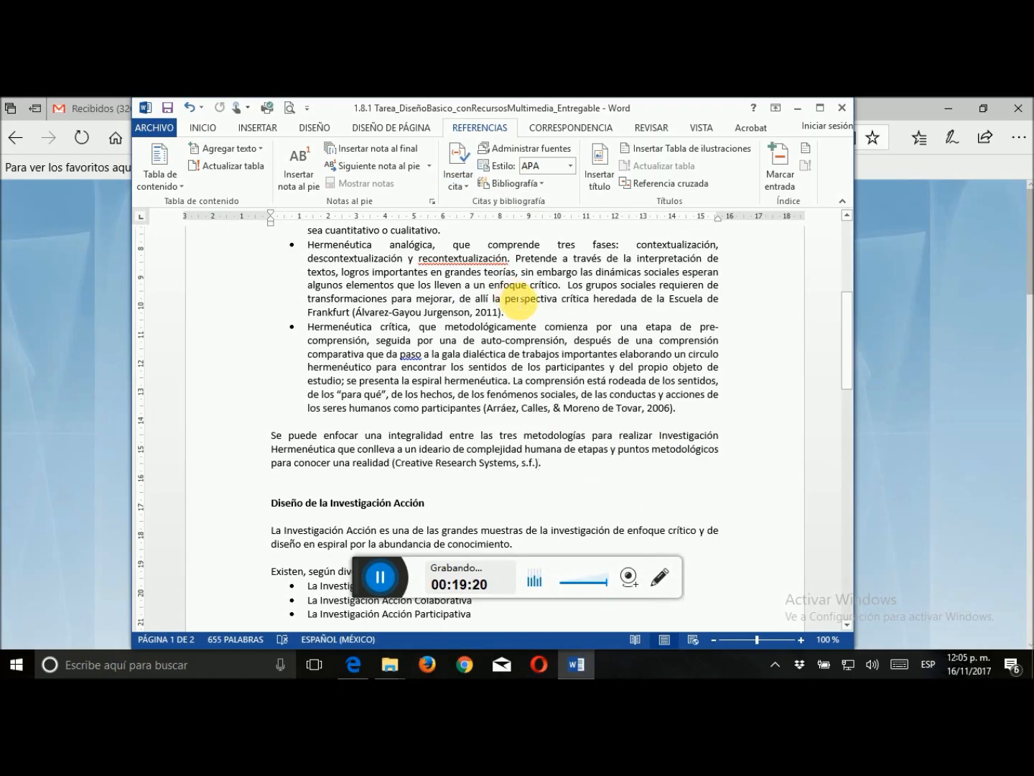
# Delete the film placeholder source "MarcadorDePosición1" from the document's current source list and close the source manager
pyautogui.click(508, 152)
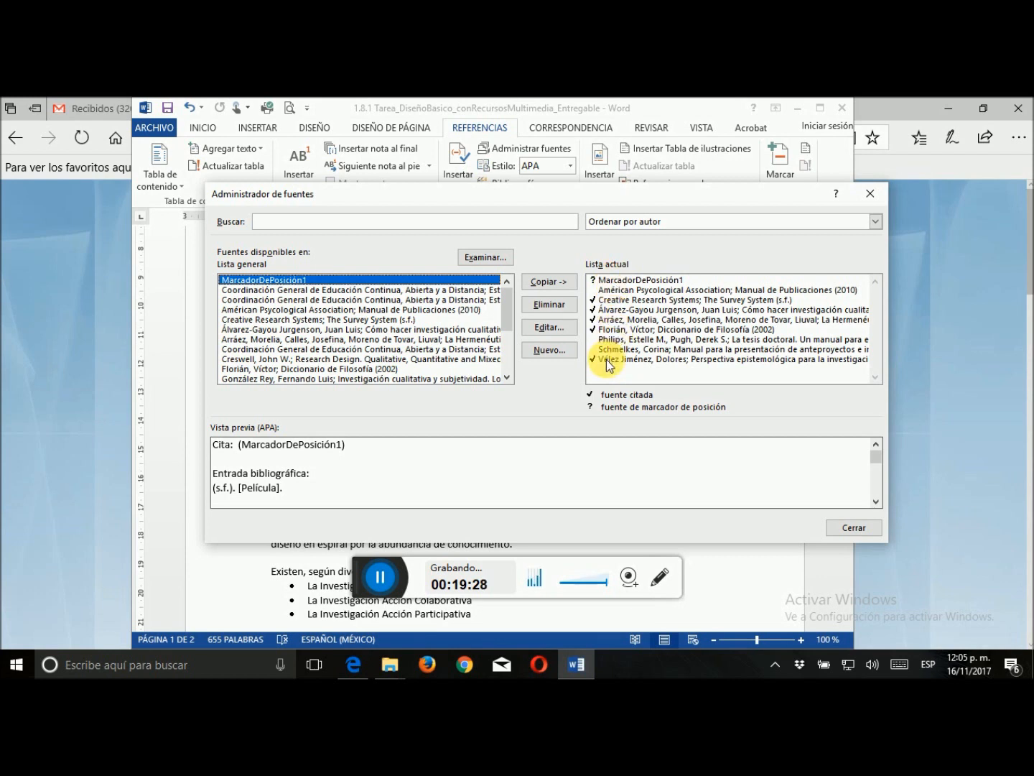
pyautogui.click(614, 280)
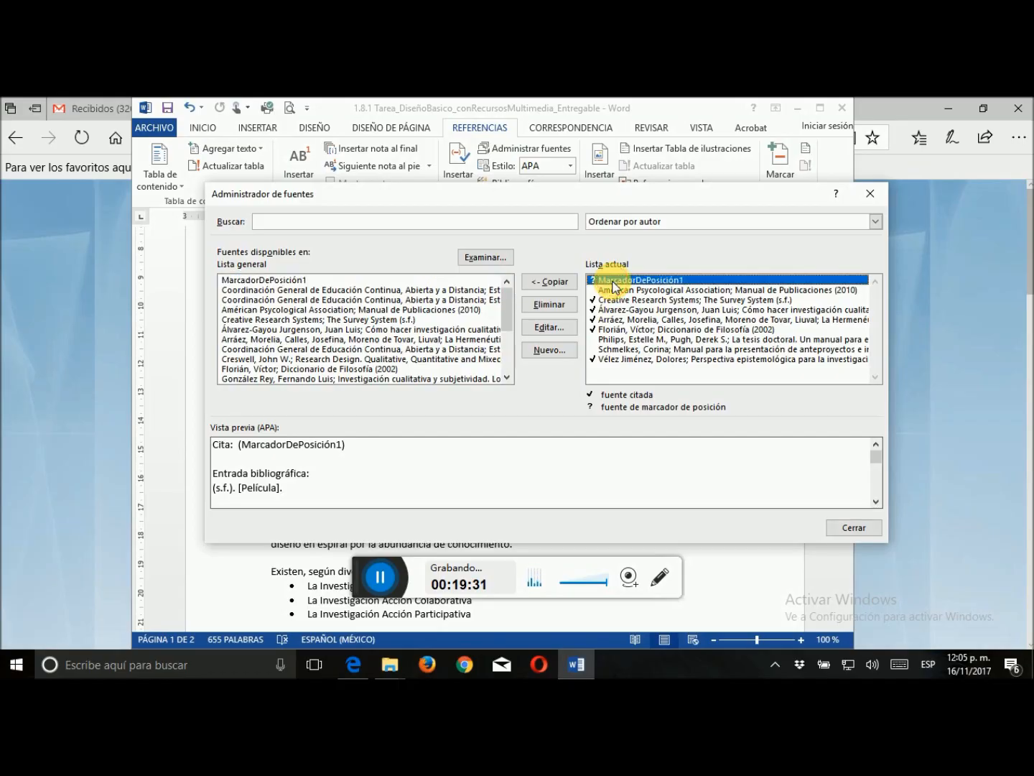
pyautogui.click(541, 305)
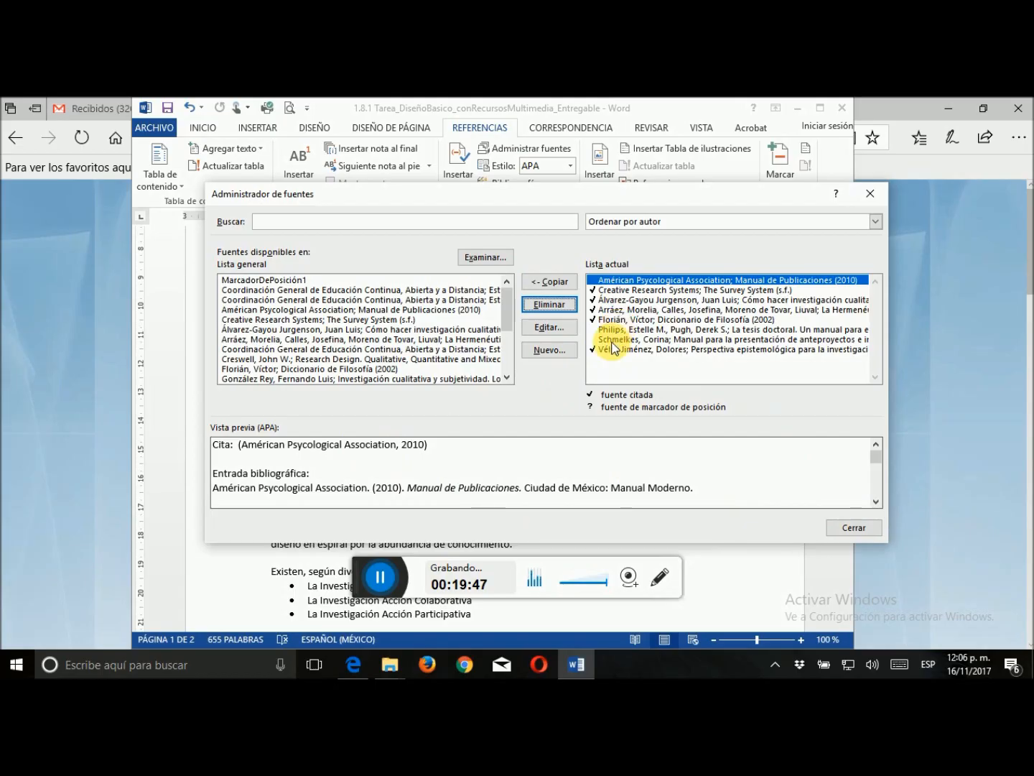
pyautogui.click(854, 527)
# Insert the citations for "Manual de Publicaciones" (2010) after "interpretación del conocimiento" and "La tesis doctoral" (2005) after "inclusividad metodológica"
pyautogui.scroll(7, 375, 280)
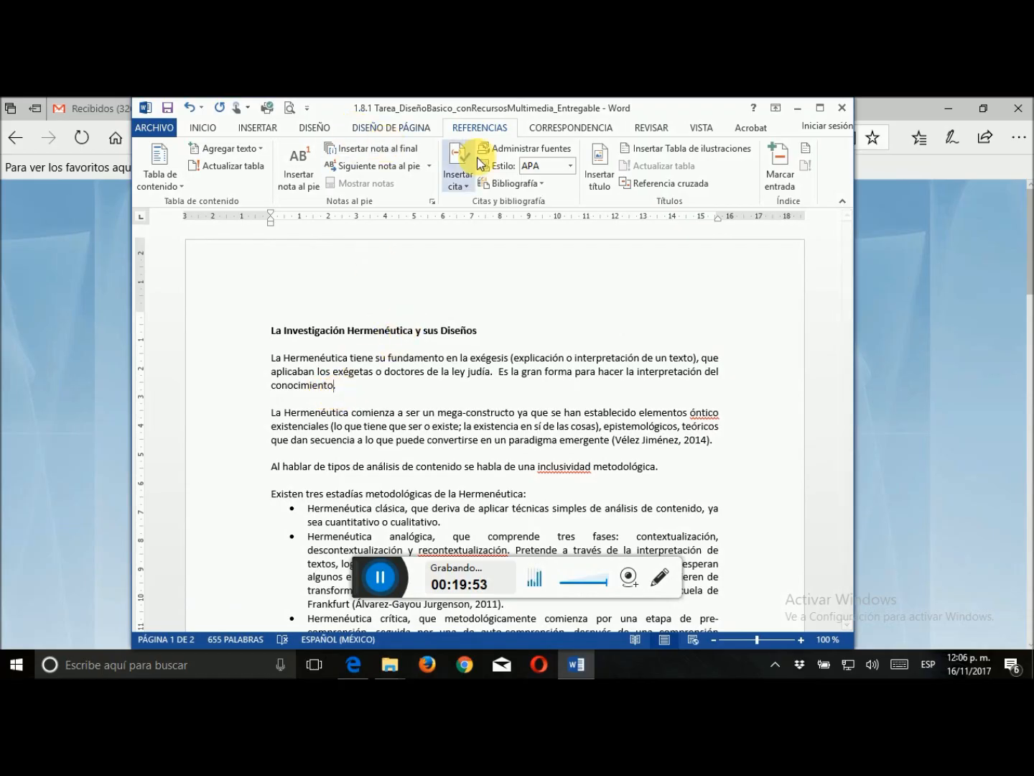
pyautogui.click(466, 189)
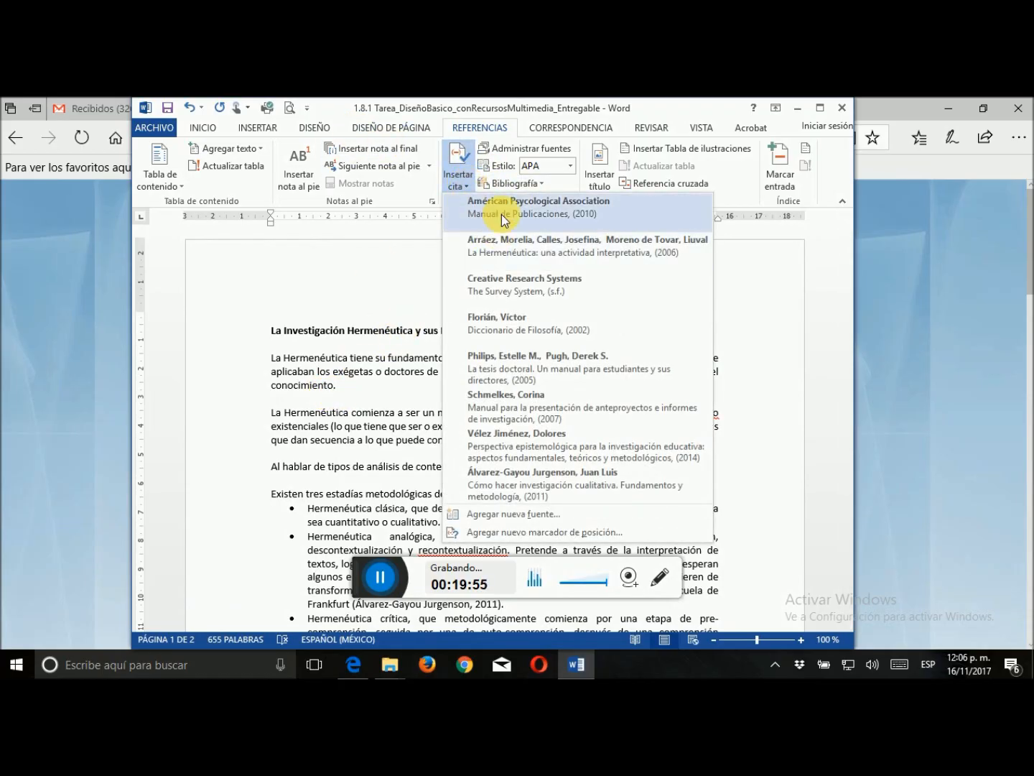
pyautogui.click(488, 207)
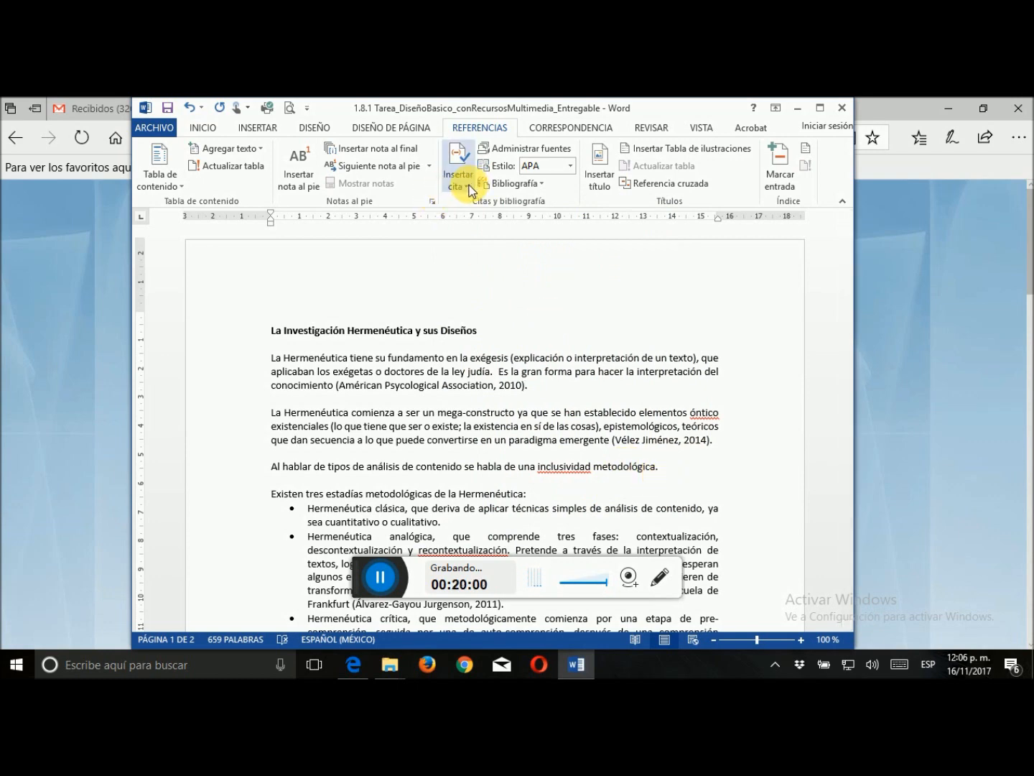
pyautogui.click(459, 168)
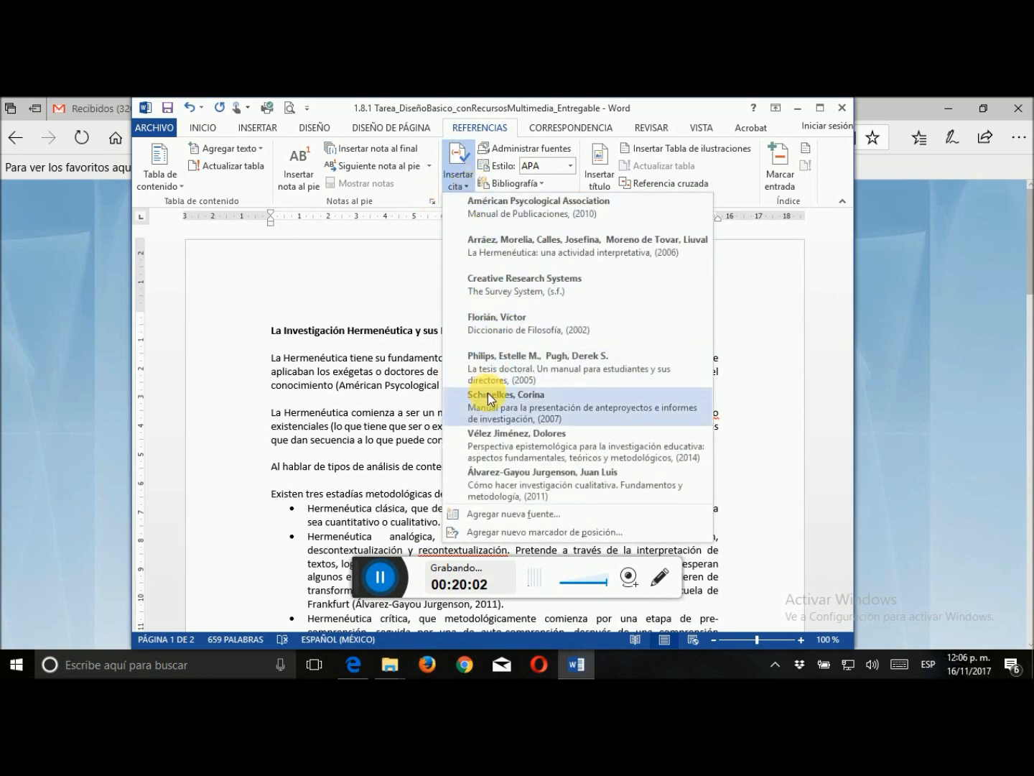
pyautogui.click(501, 372)
# Insert the citation for "Manual para la presentación de anteproyectos e informes de investigación" (2007) after "cuantitativo o cualitativo" in the Hermenéutica clásica bullet
pyautogui.scroll(-3, 514, 370)
pyautogui.scroll(-1, 514, 371)
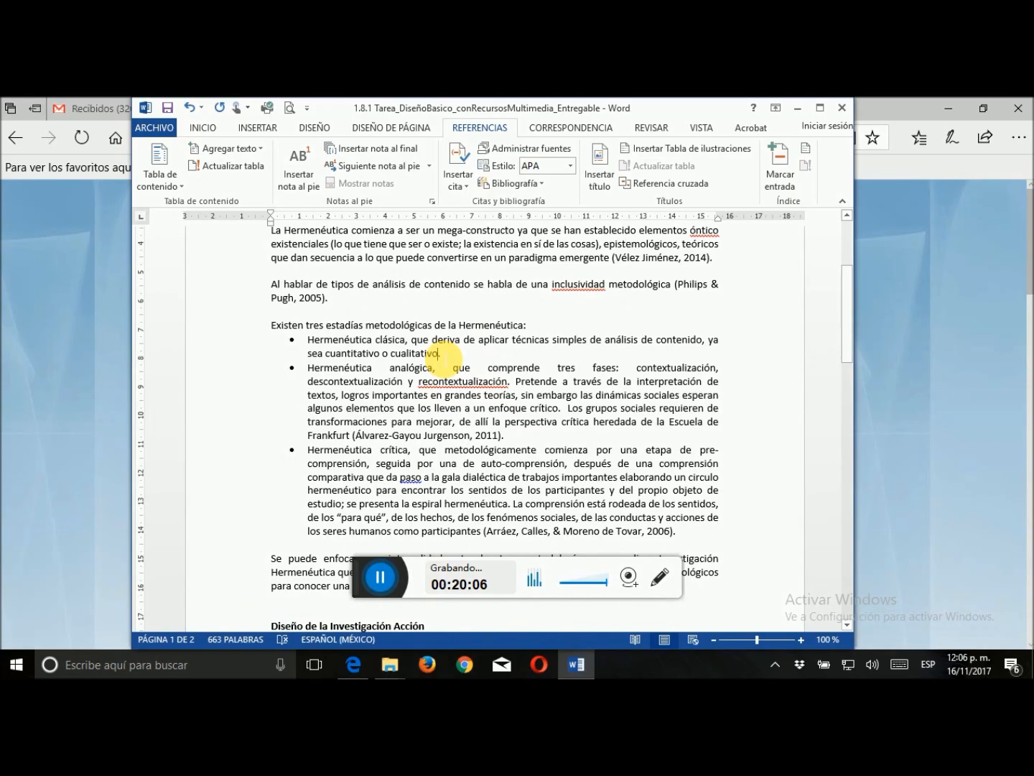
pyautogui.click(458, 171)
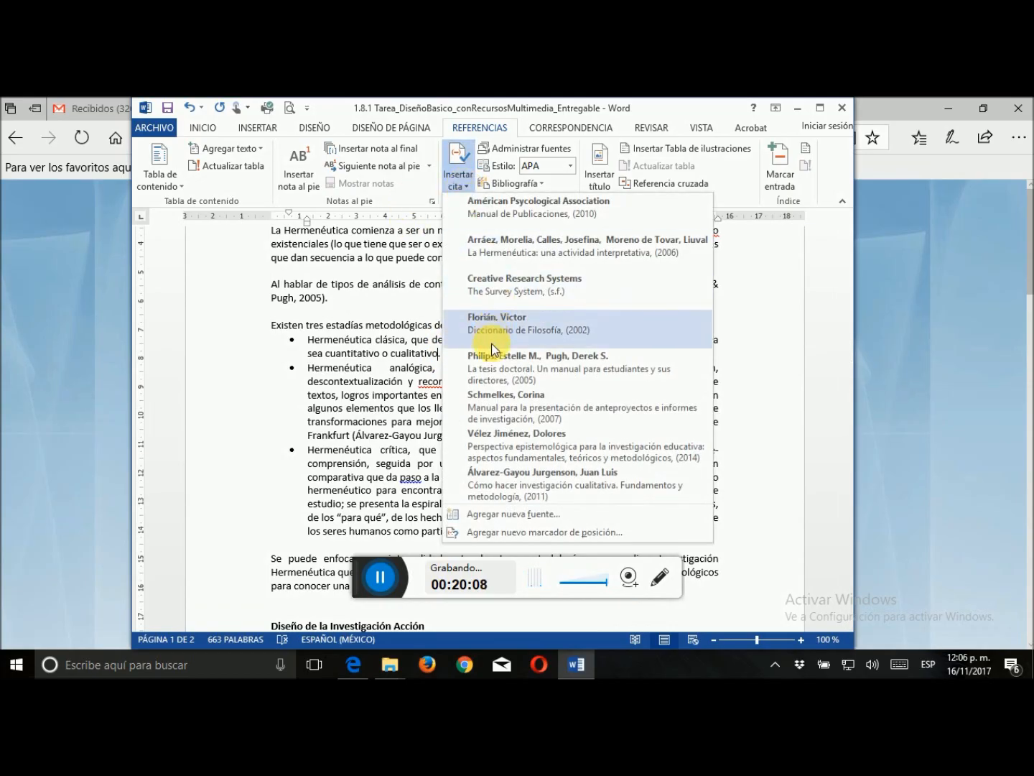
pyautogui.click(495, 398)
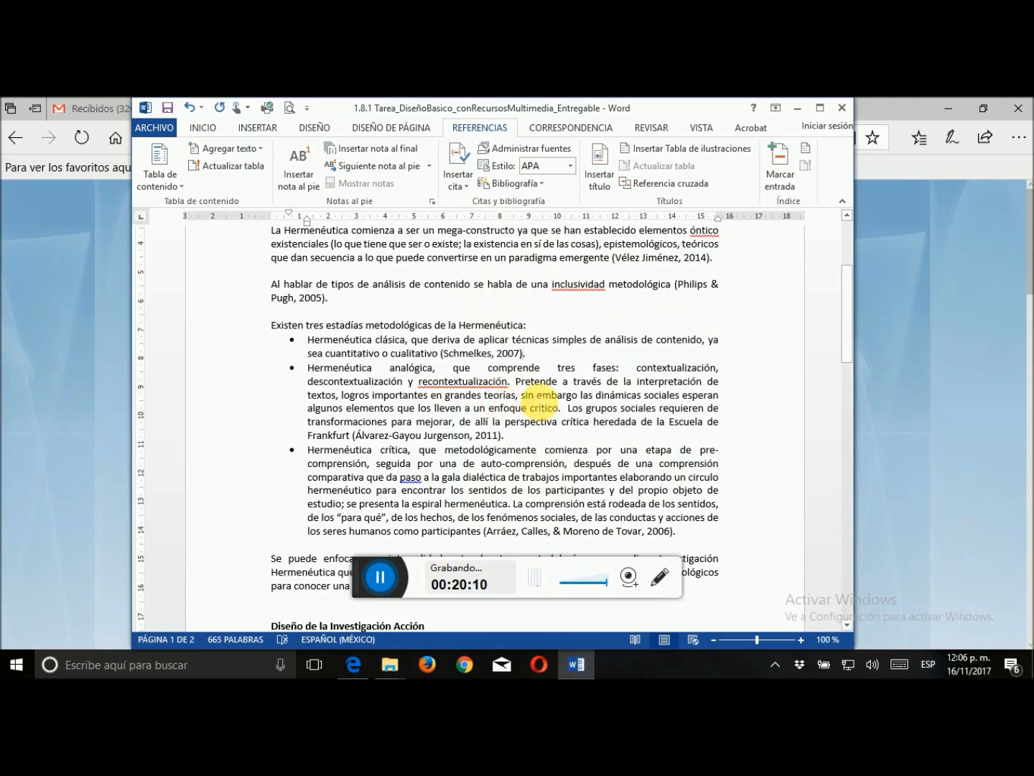
# Check in the source manager which sources of the current list are cited
pyautogui.scroll(-4, 540, 406)
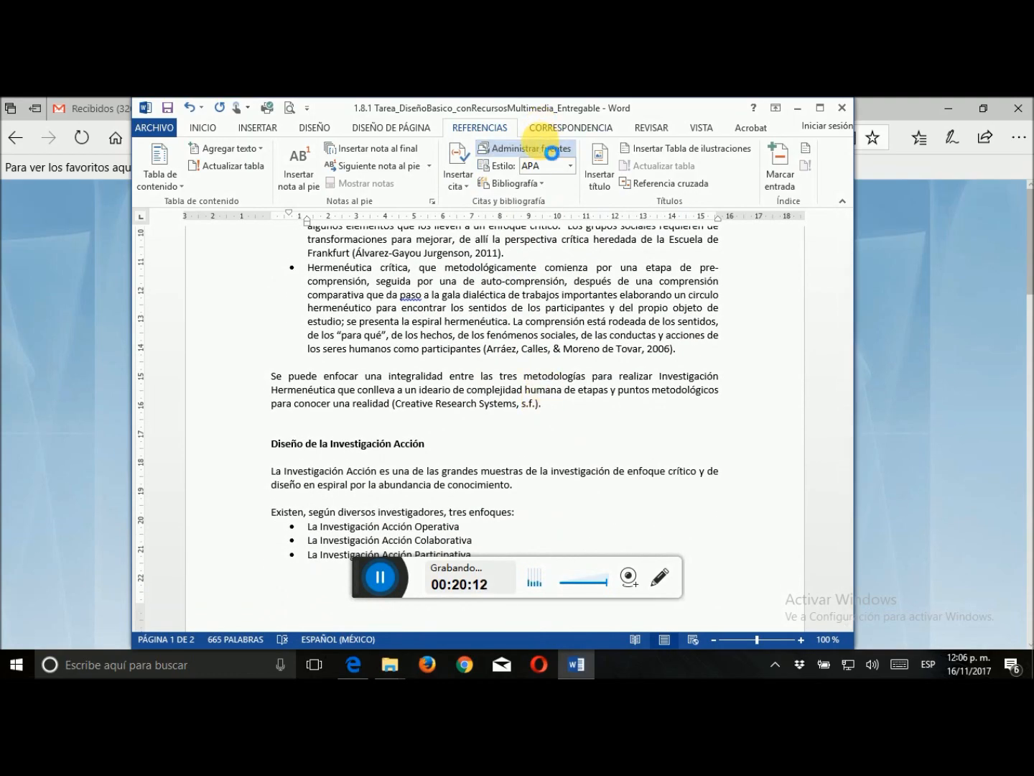
pyautogui.click(551, 149)
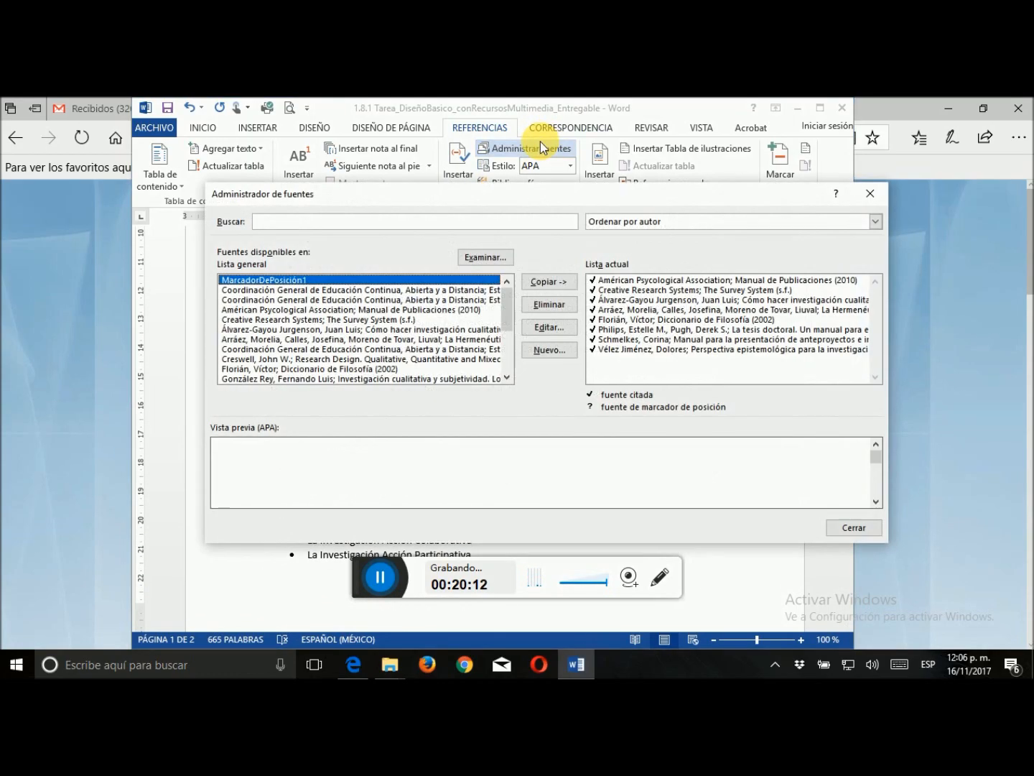
pyautogui.click(855, 526)
# Insert the bibliography without a built-in title on the empty line under the "Bibliografía" heading
pyautogui.scroll(-10, 589, 347)
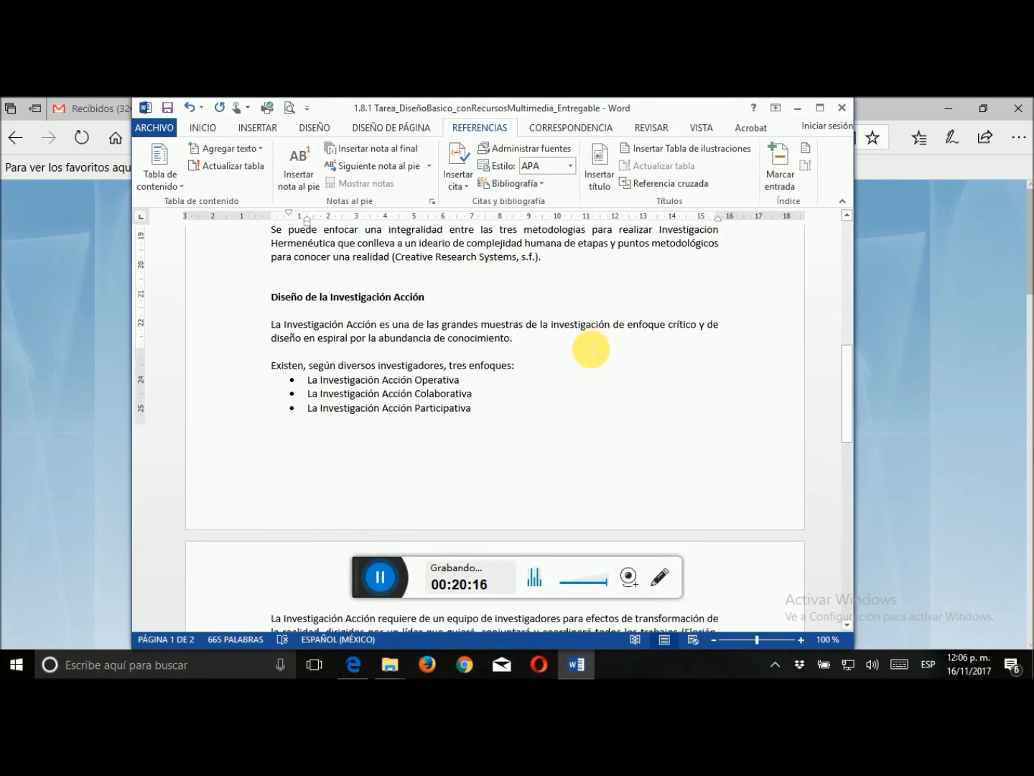
pyautogui.scroll(-5, 588, 338)
pyautogui.click(280, 380)
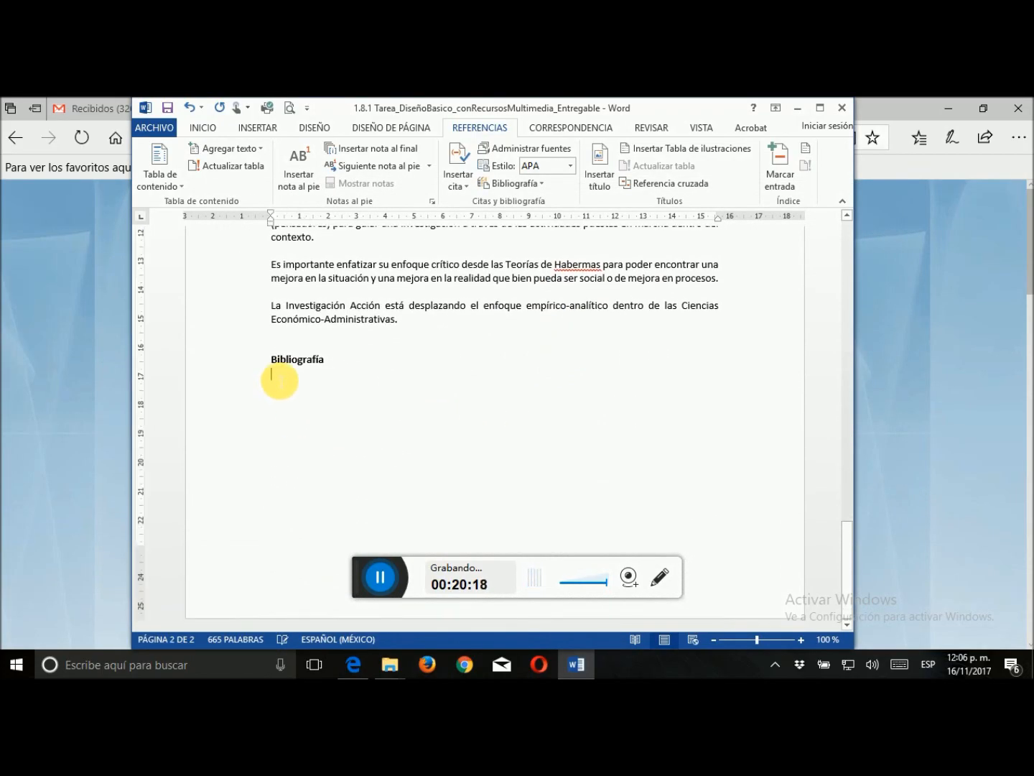
pyautogui.click(552, 190)
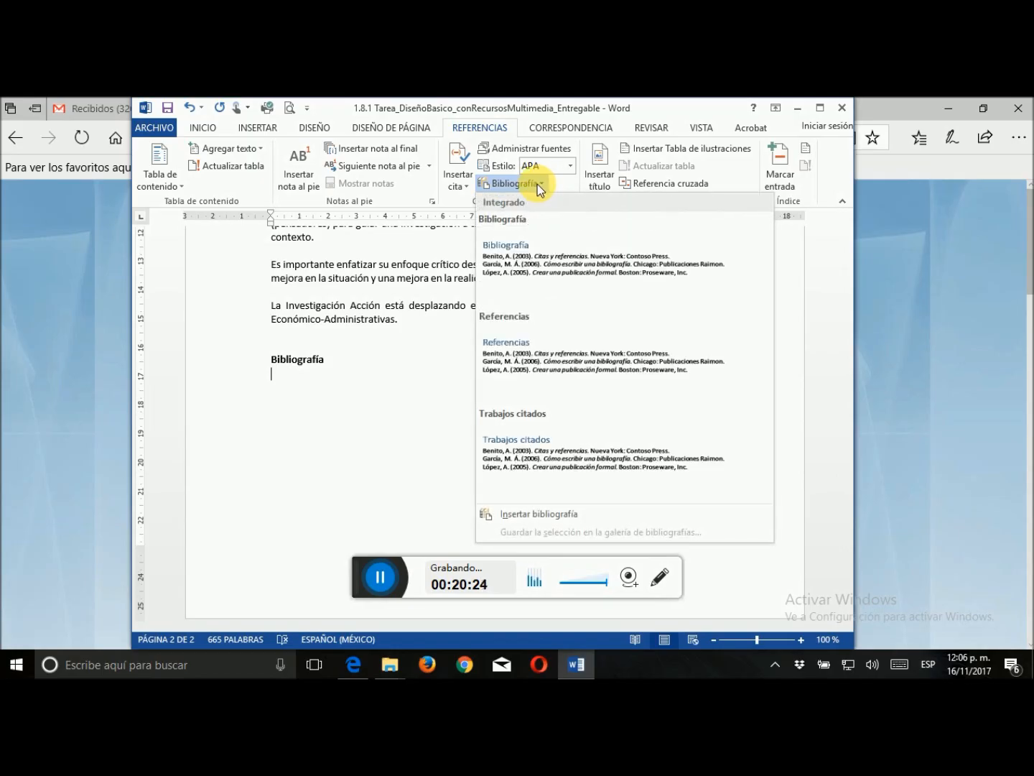
pyautogui.click(530, 515)
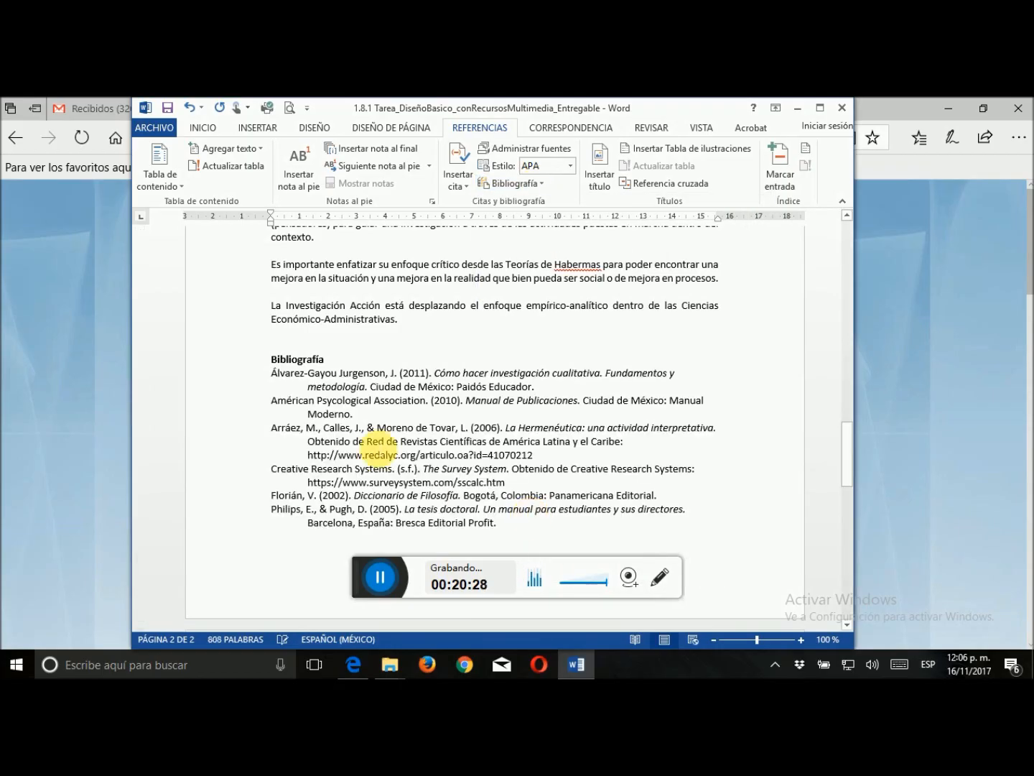
# Raise the spacing before the bibliography entries from the 2011 source through "La tesis doctoral" by one increment and justify them
pyautogui.moveTo(270, 372); pyautogui.dragTo(605, 526)
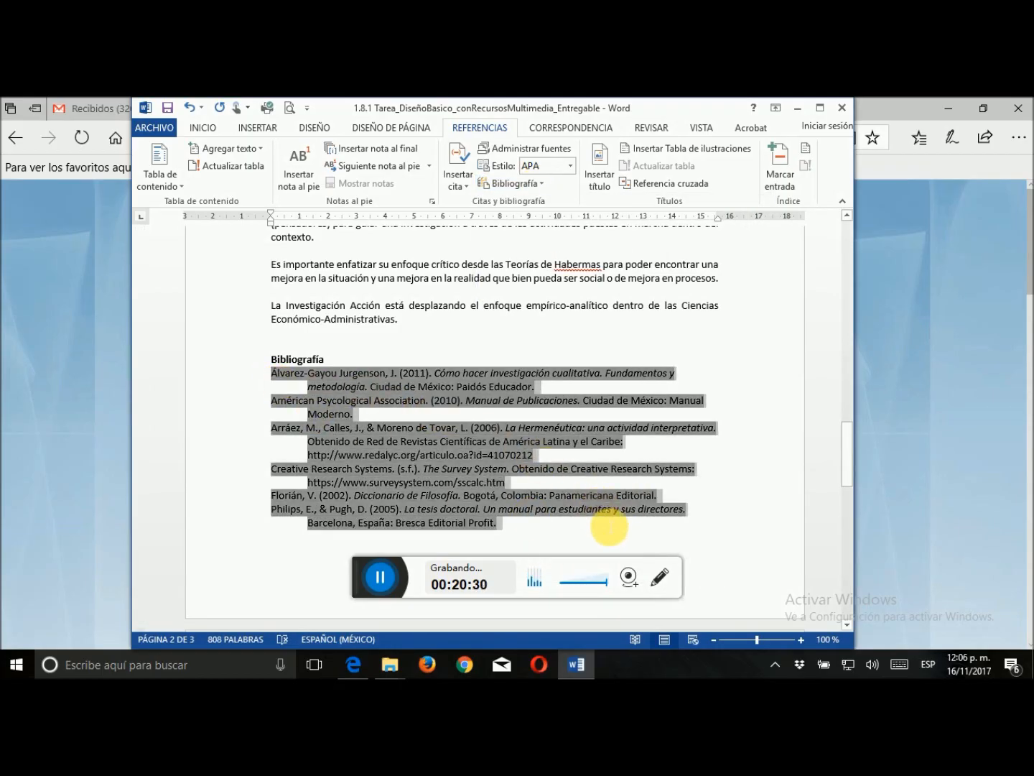
pyautogui.click(219, 130)
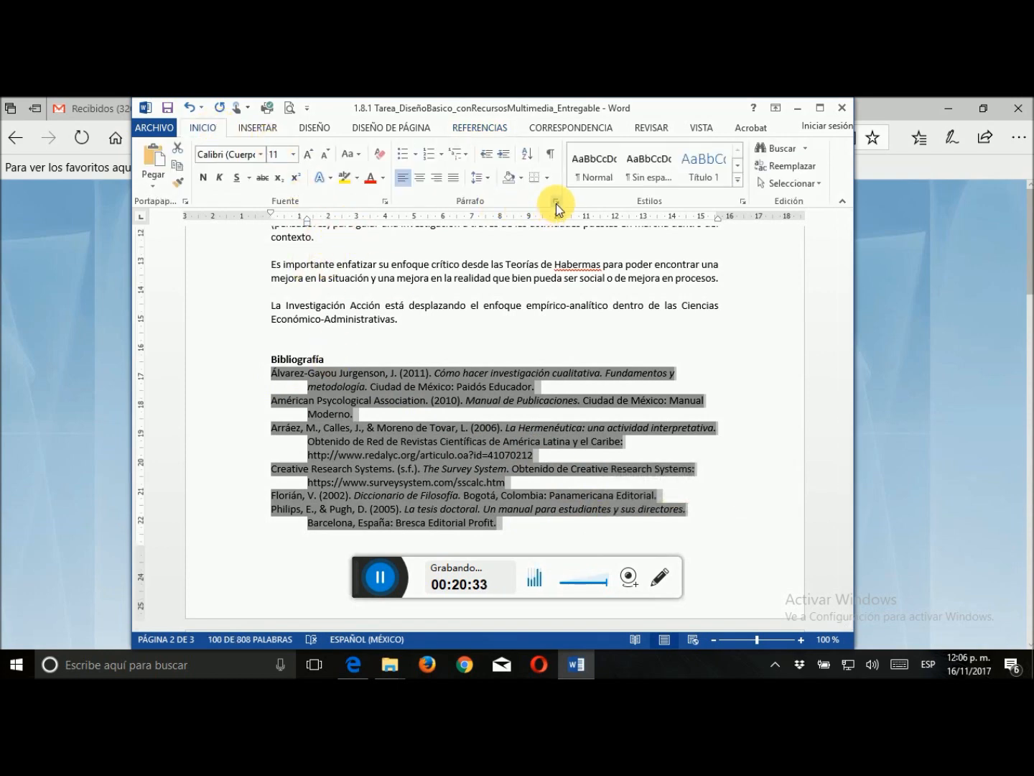
pyautogui.click(555, 203)
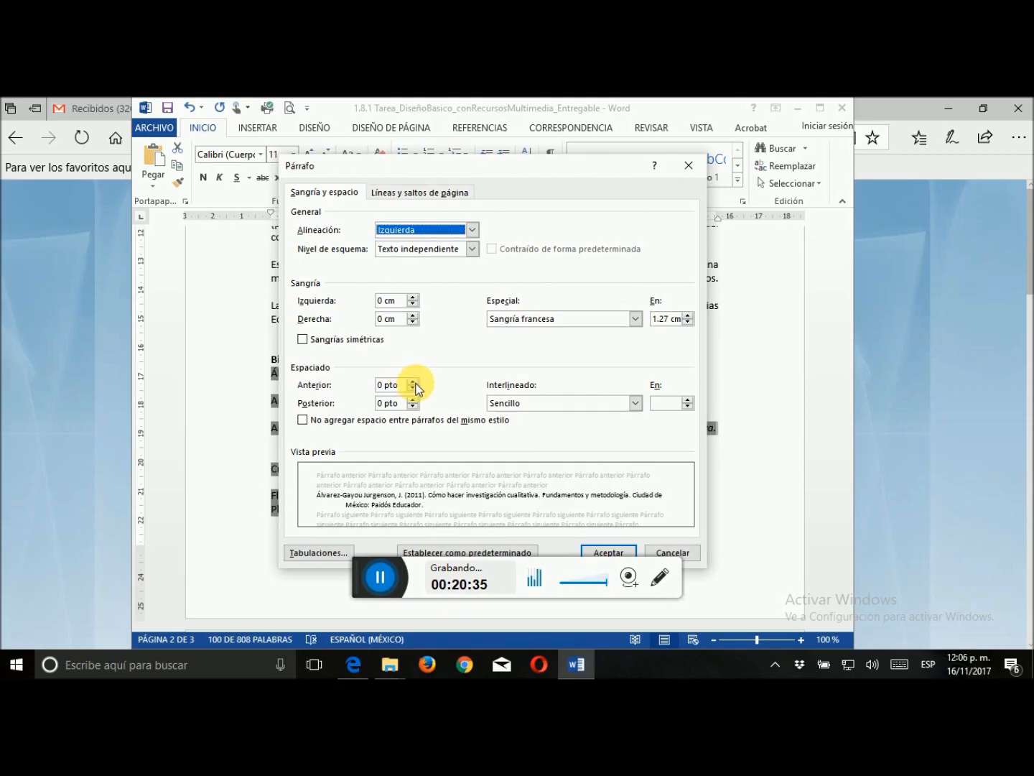
pyautogui.click(413, 381)
pyautogui.click(600, 553)
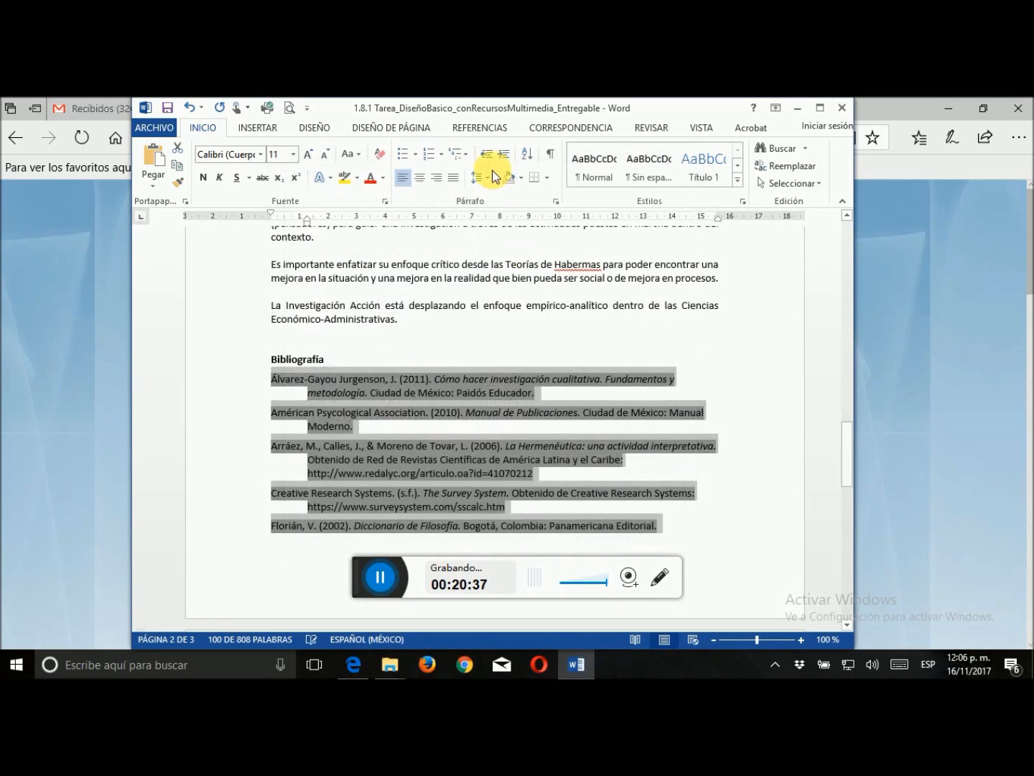
pyautogui.click(532, 342)
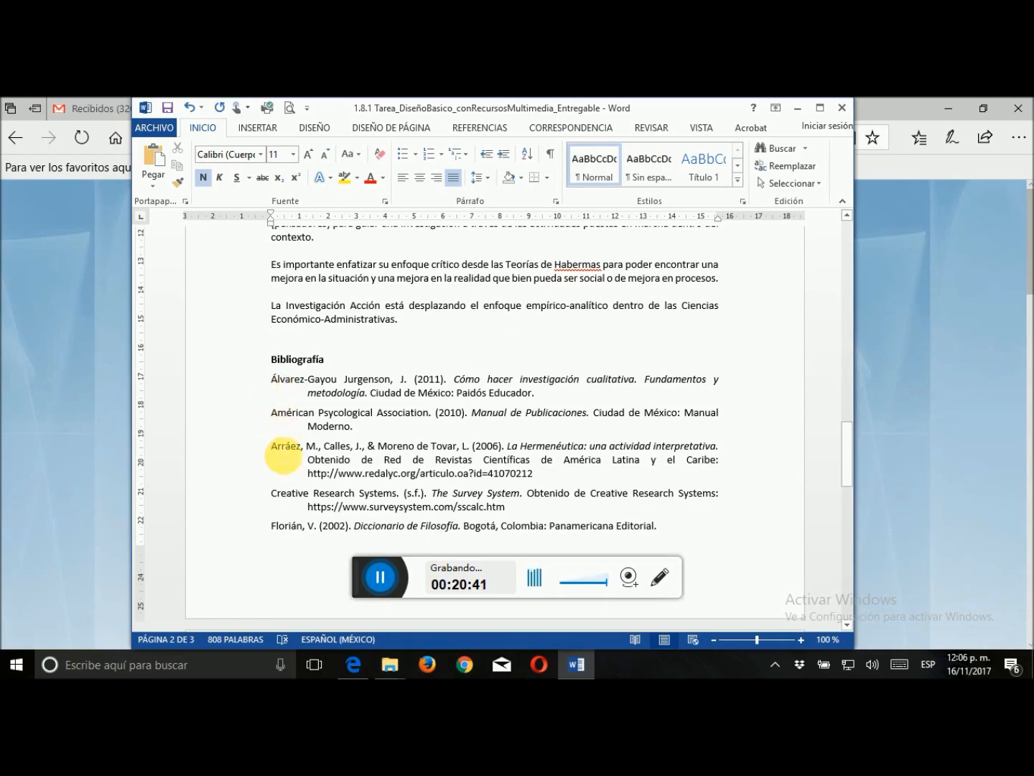
# Apply the same one-increment spacing before to all bibliography entries, including the 2007 and 2014 sources on the last page
pyautogui.scroll(-3, 294, 524)
pyautogui.scroll(-4, 301, 513)
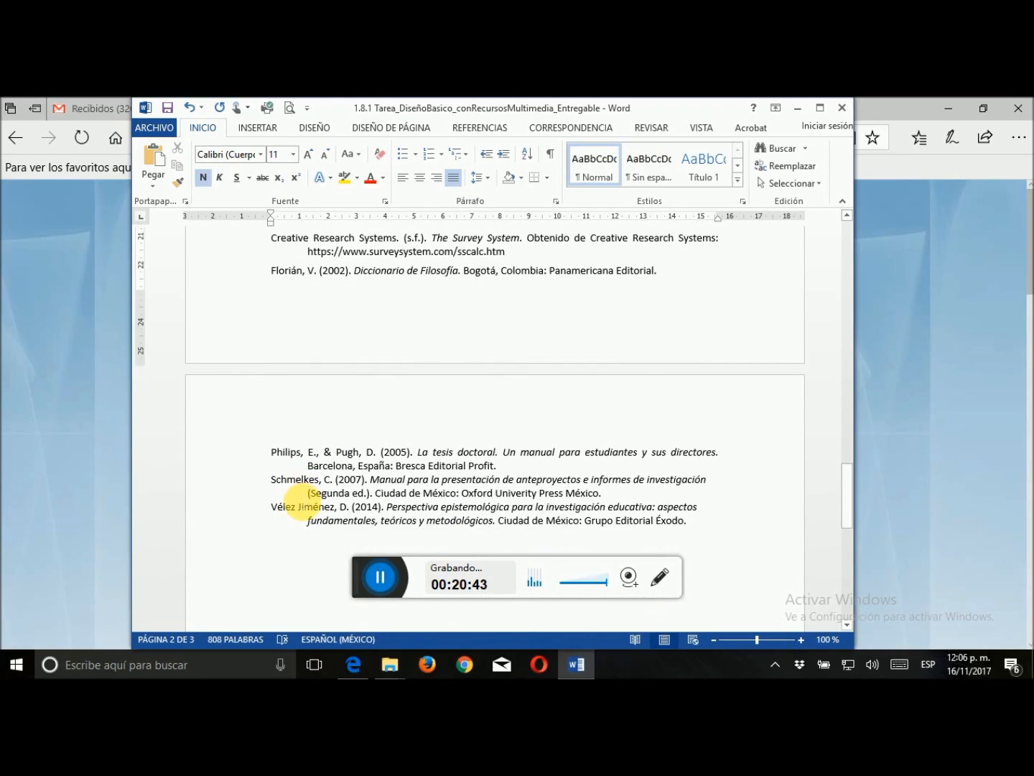
pyautogui.scroll(5, 298, 500)
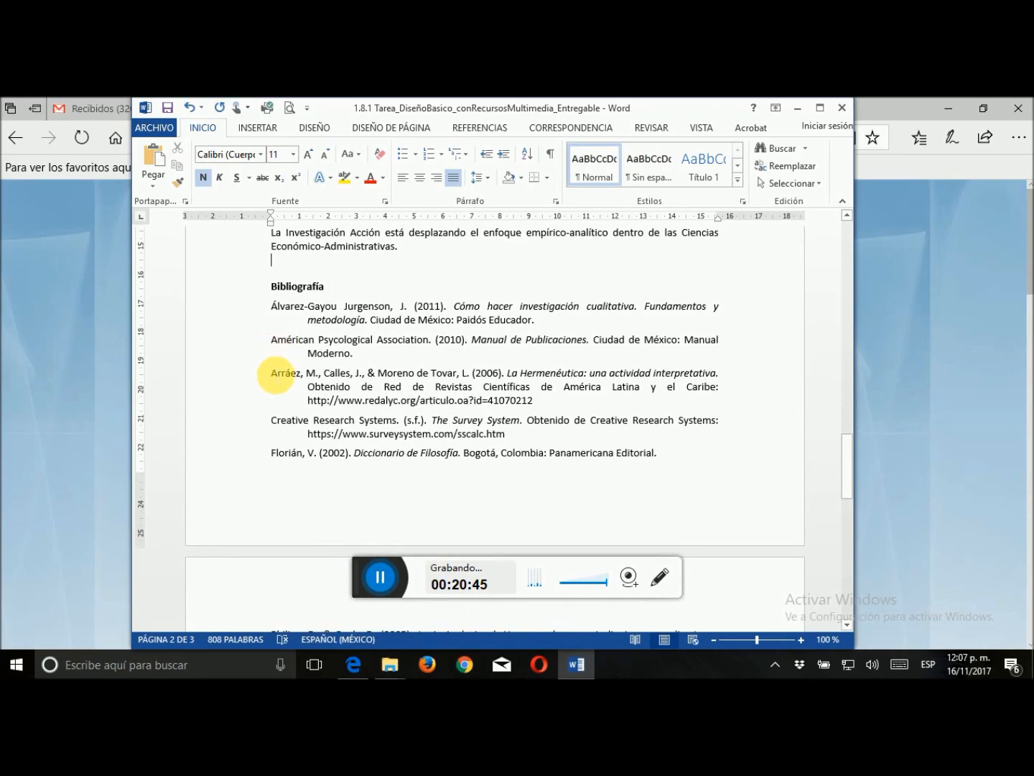
pyautogui.scroll(-2, 277, 388)
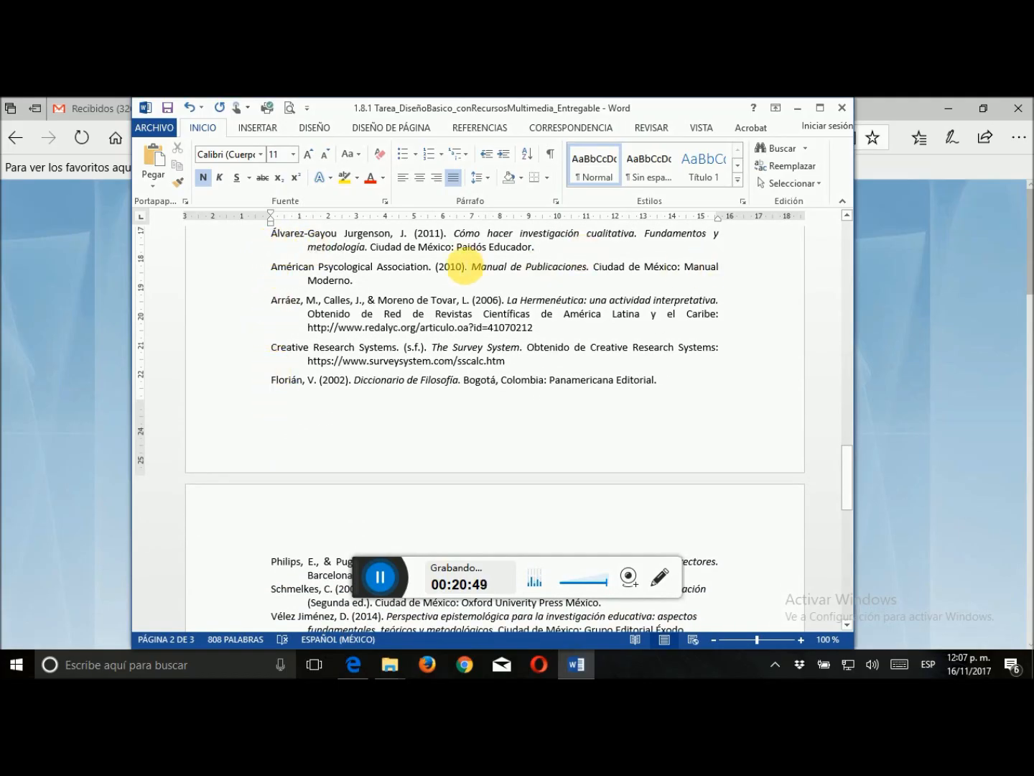
pyautogui.scroll(-3, 449, 397)
pyautogui.scroll(3, 448, 396)
pyautogui.scroll(-3, 449, 396)
pyautogui.scroll(-1, 449, 396)
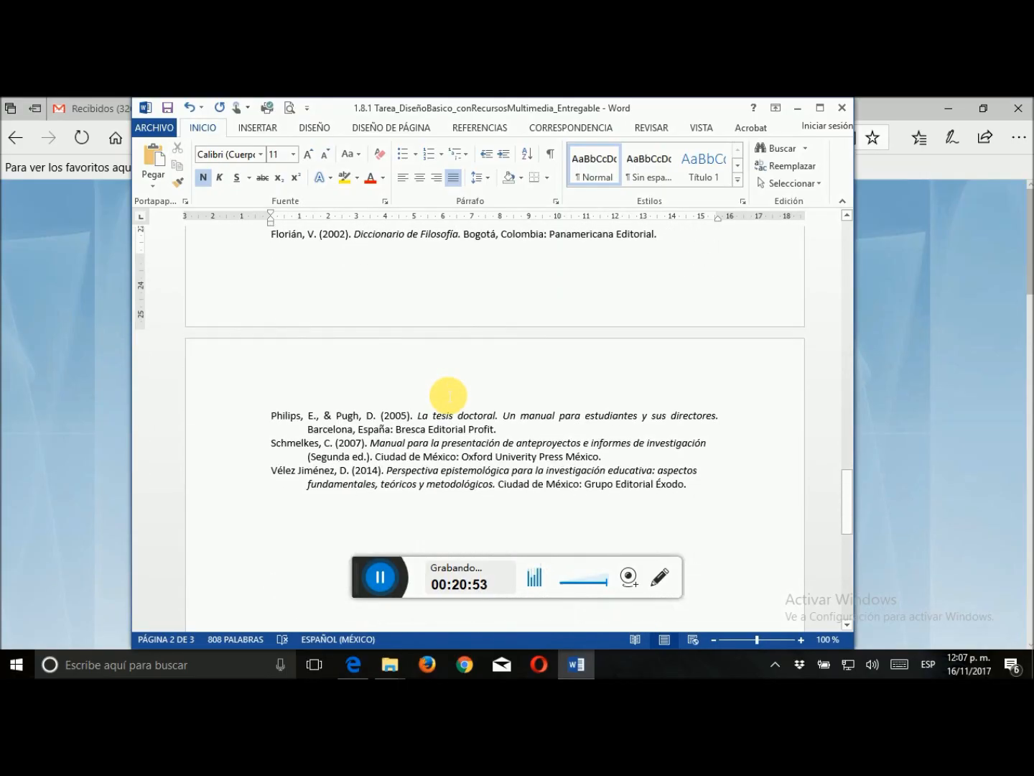
pyautogui.moveTo(274, 418); pyautogui.dragTo(704, 497)
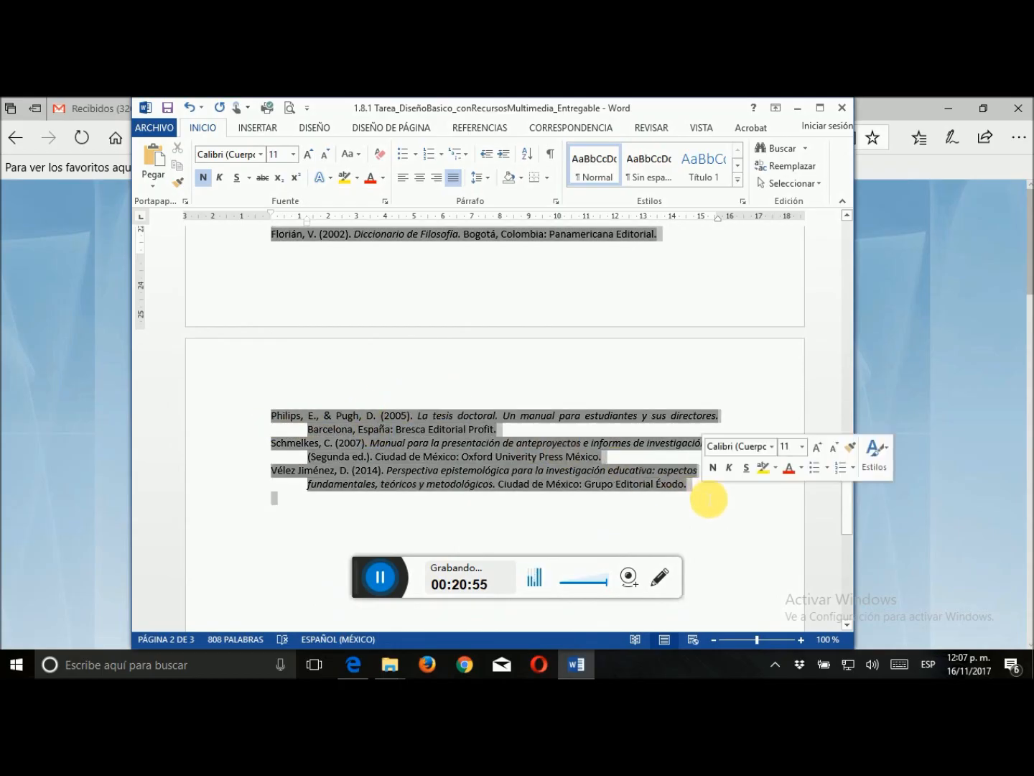
pyautogui.click(556, 201)
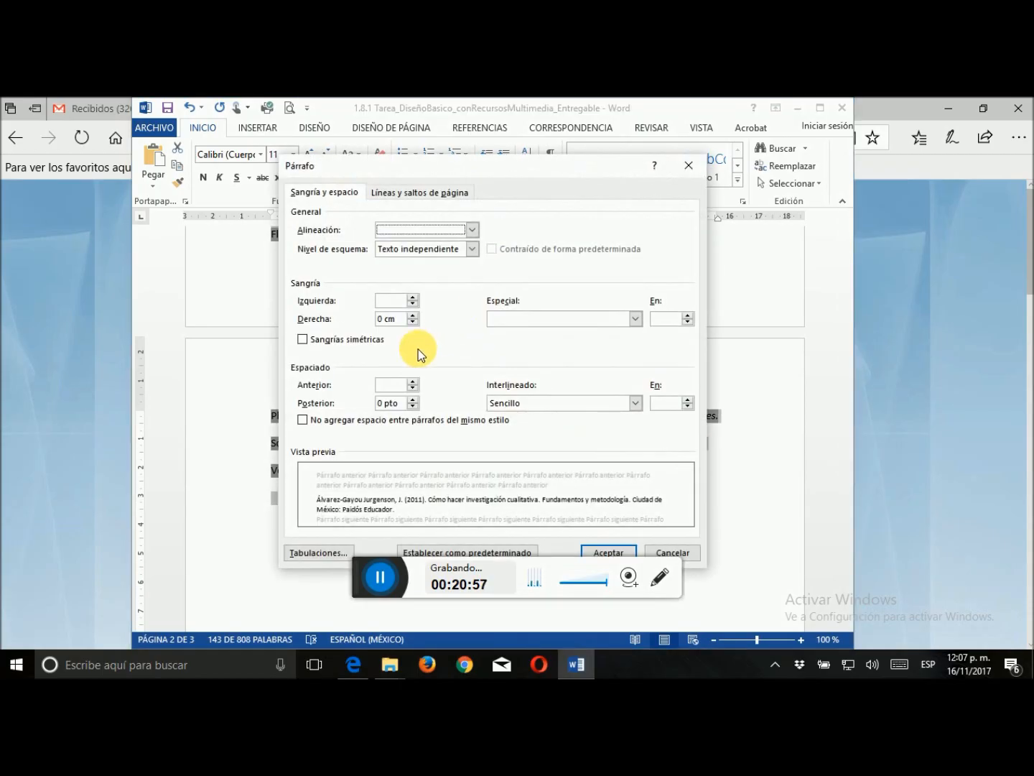
pyautogui.click(413, 388)
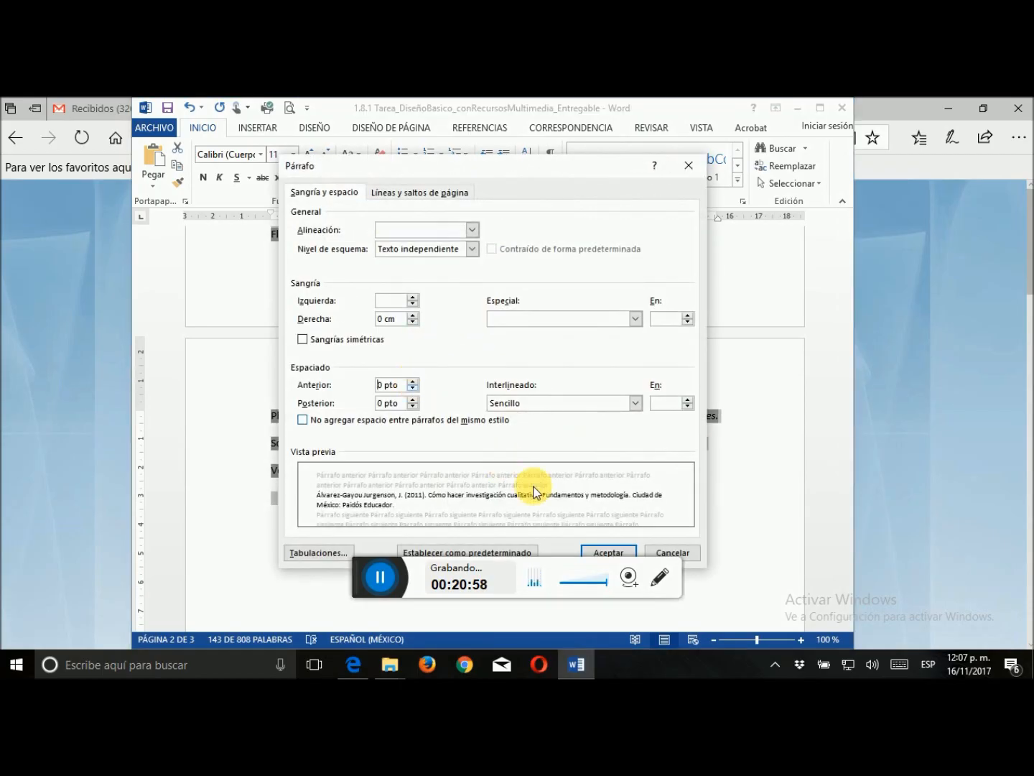
pyautogui.click(412, 381)
pyautogui.click(603, 553)
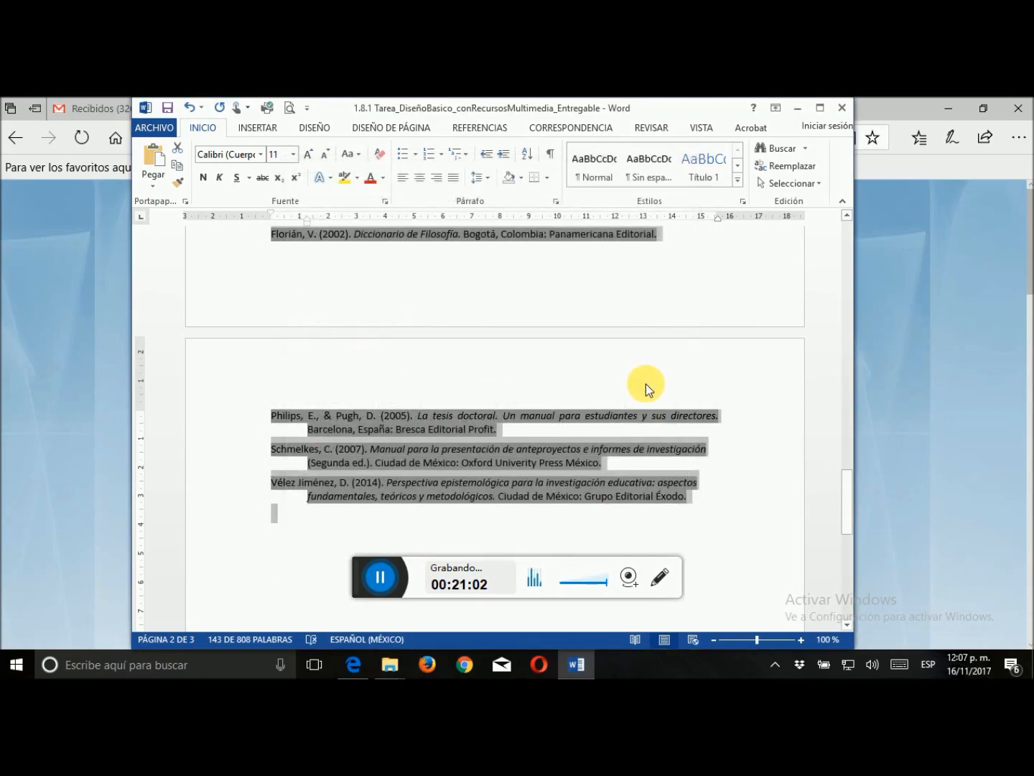
pyautogui.scroll(10, 619, 365)
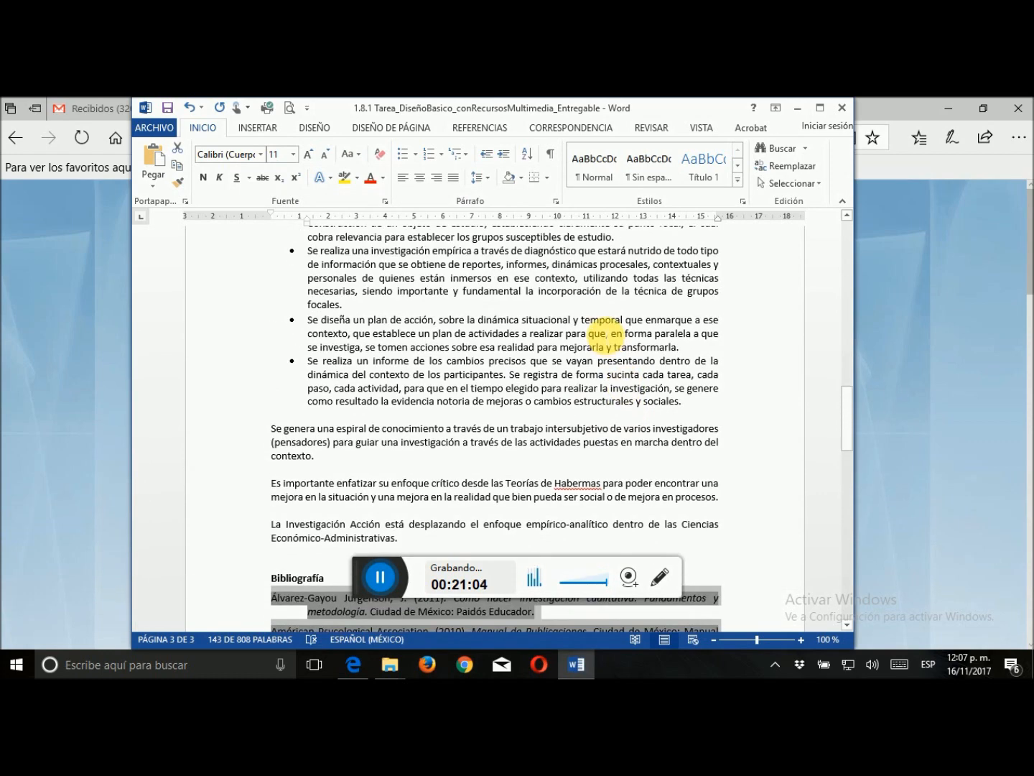
pyautogui.click(606, 333)
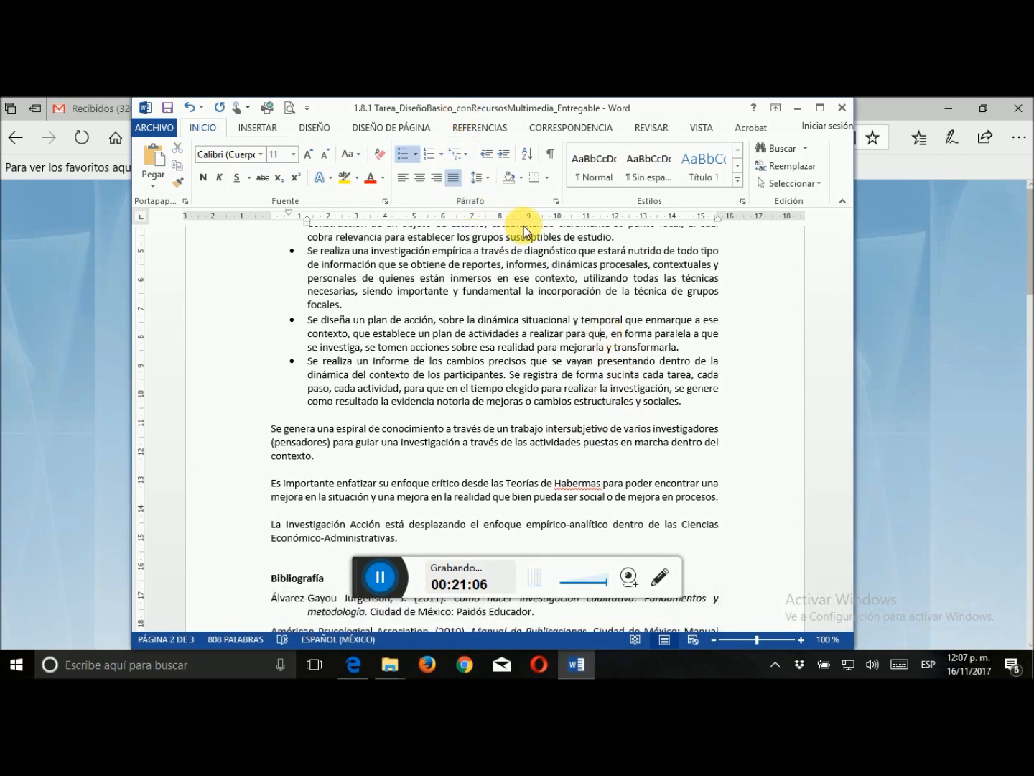